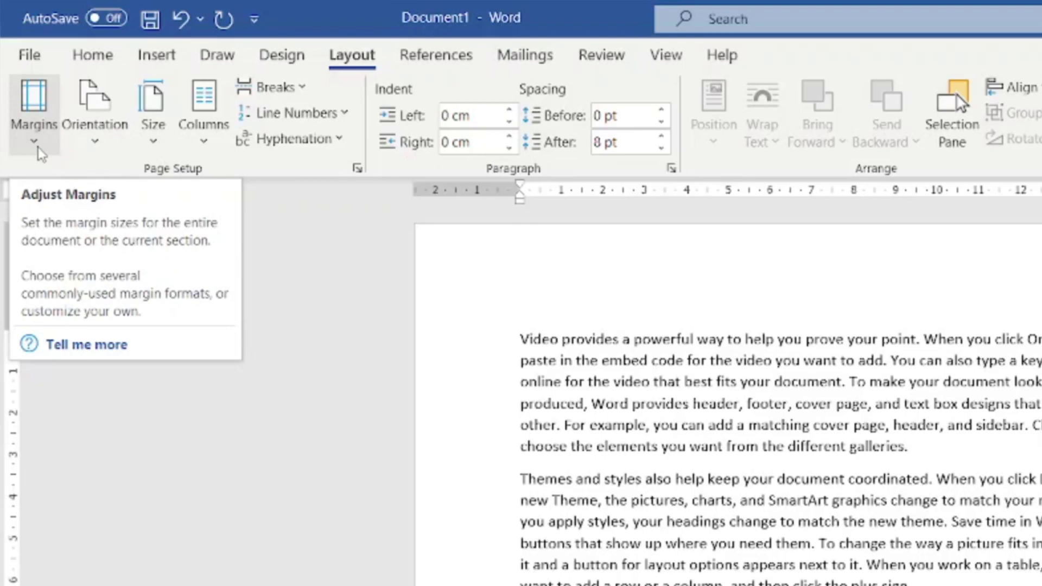
Apply the Narrow margin preset to the document and replace it with the Moderate preset.
left_click(38, 149)
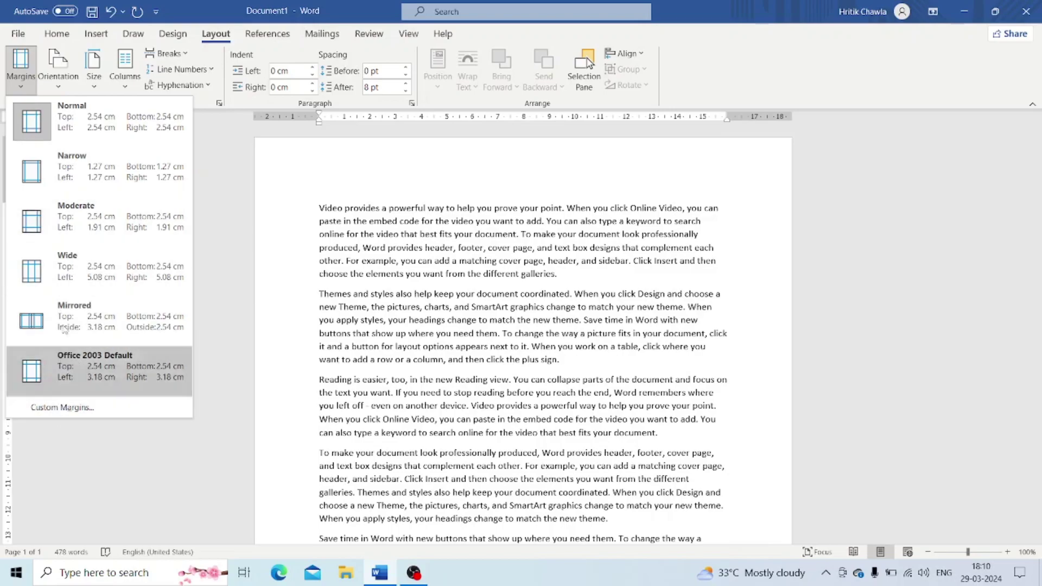
left_click(75, 178)
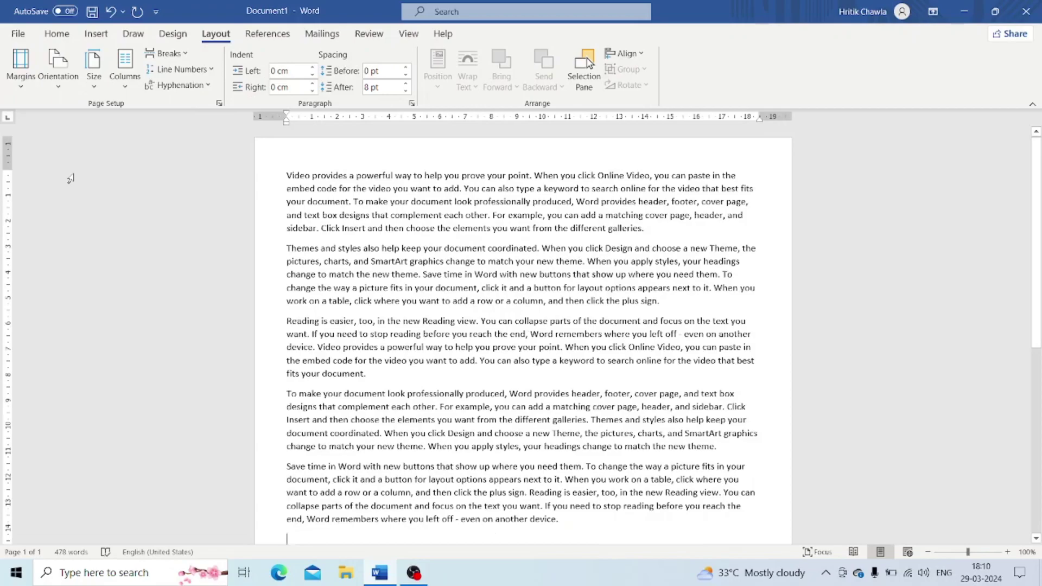
left_click(21, 68)
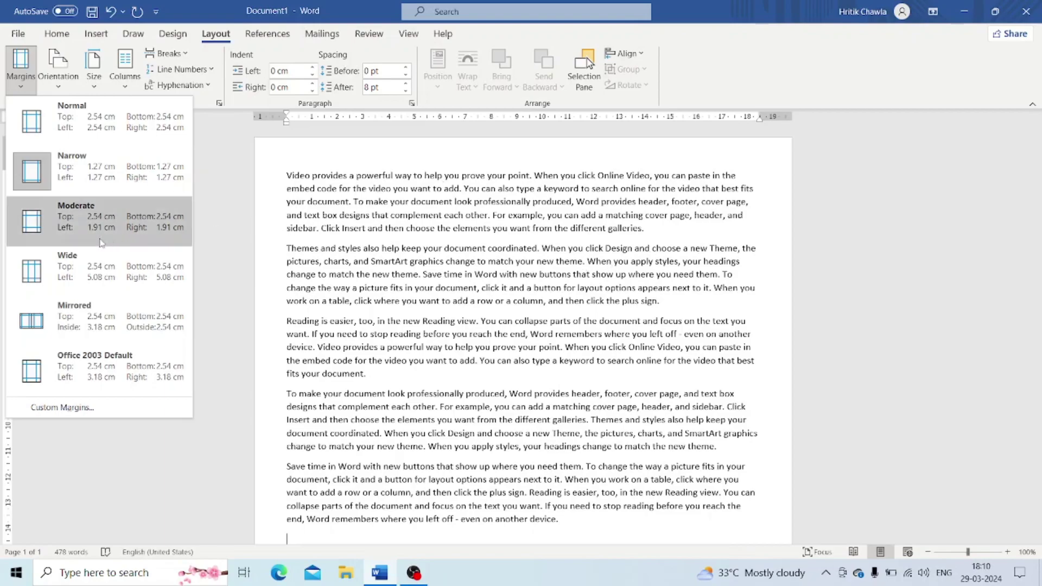
left_click(99, 243)
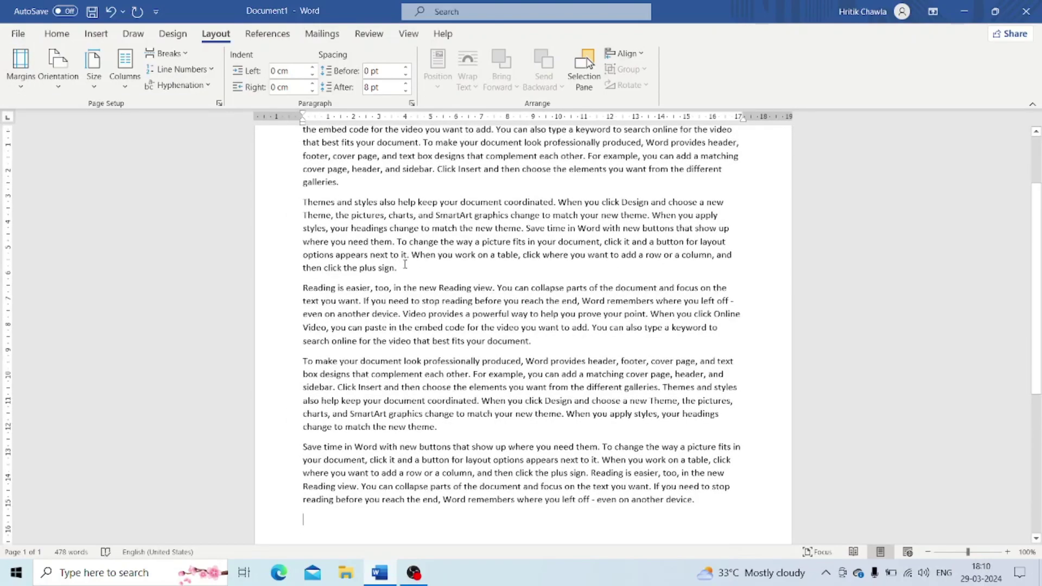
scroll(405, 265, "up", 3)
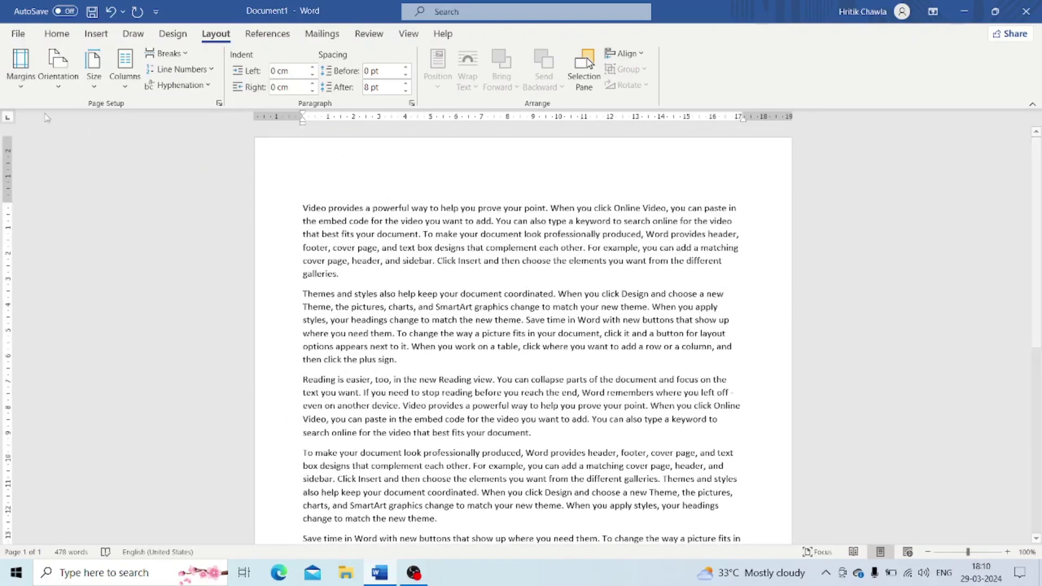
Set a custom top margin of 4.54 cm for the whole document.
left_click(21, 65)
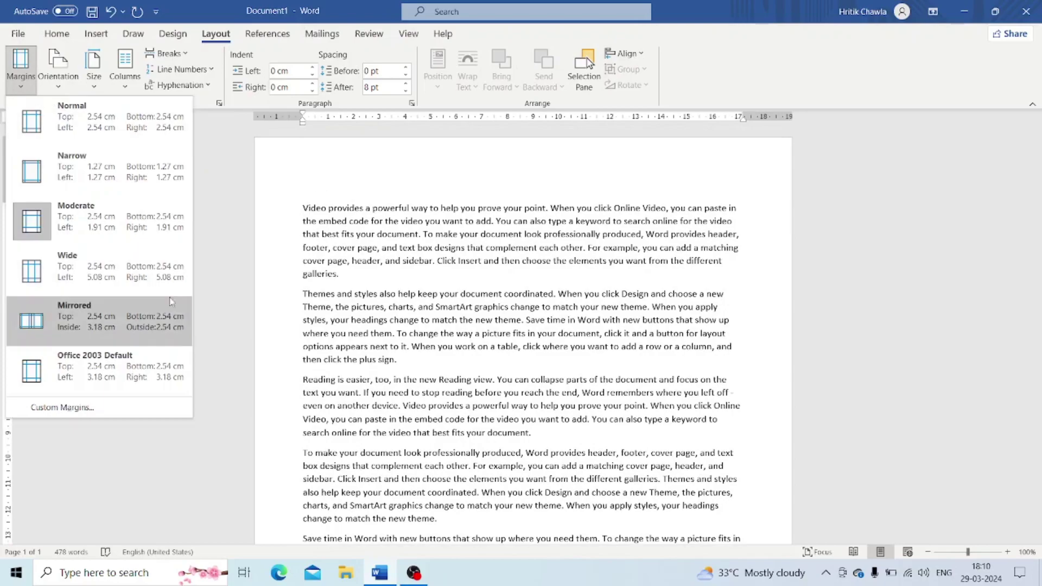
left_click(94, 408)
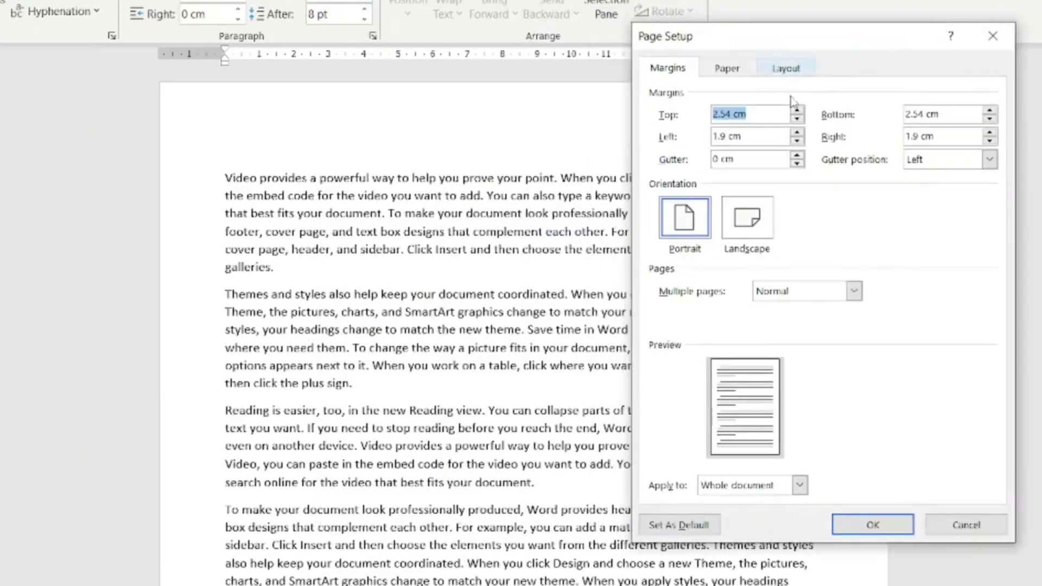
left_click(722, 115)
key("BackSpace")
type("4")
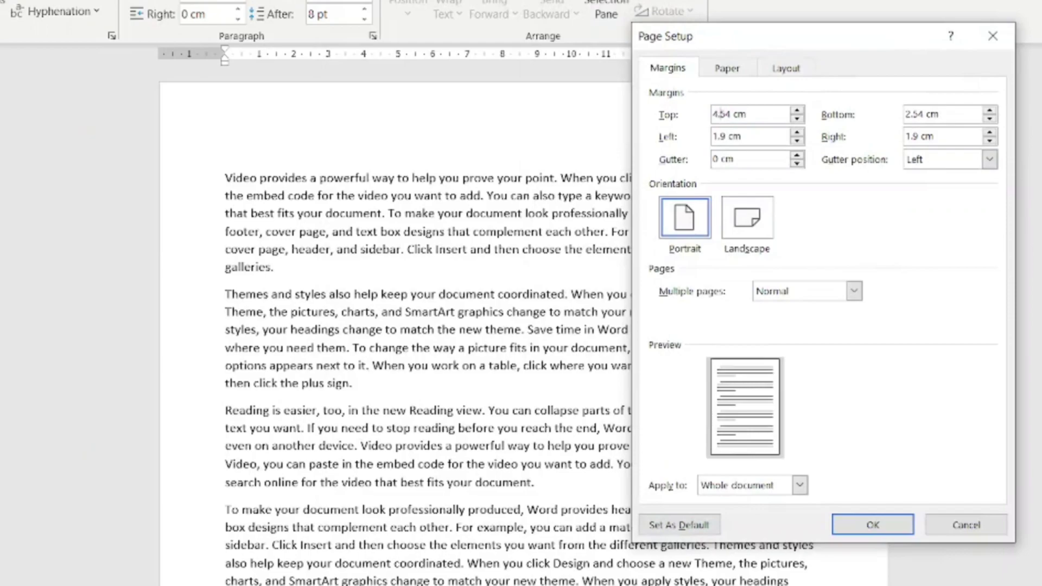
left_click(879, 526)
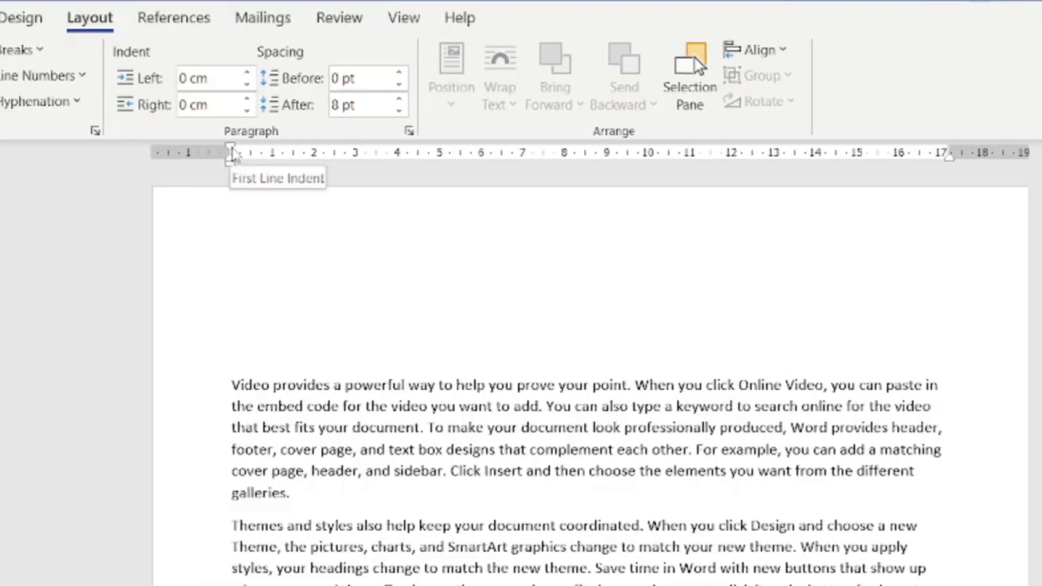
Examine the first-line, left and right indent markers on the horizontal ruler against the paragraph text.
left_click(232, 385)
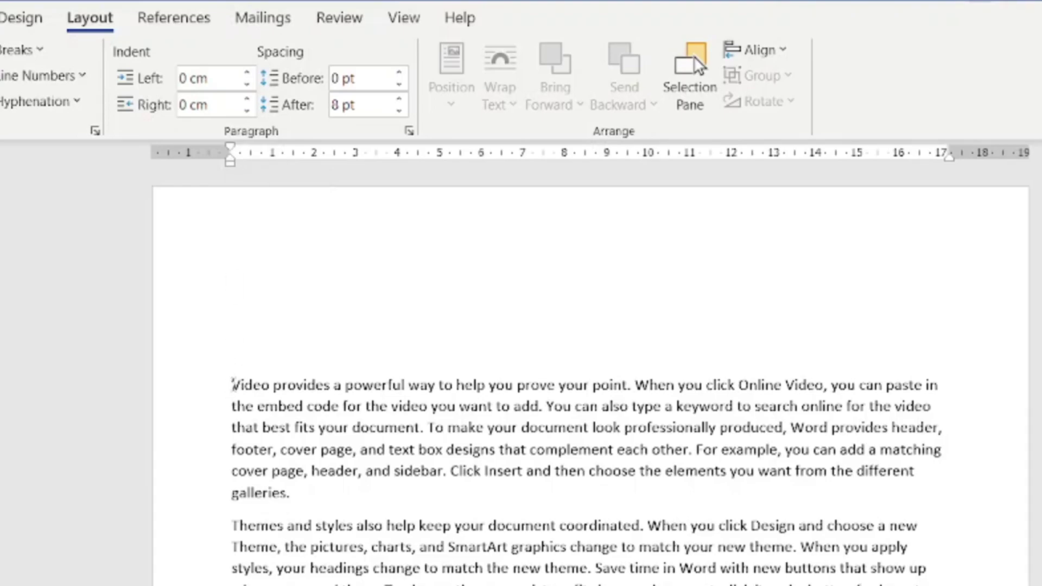
mouse_move(230, 148)
left_mouse_down()
mouse_move(377, 159)
mouse_move(377, 150)
mouse_move(232, 157)
left_mouse_up()
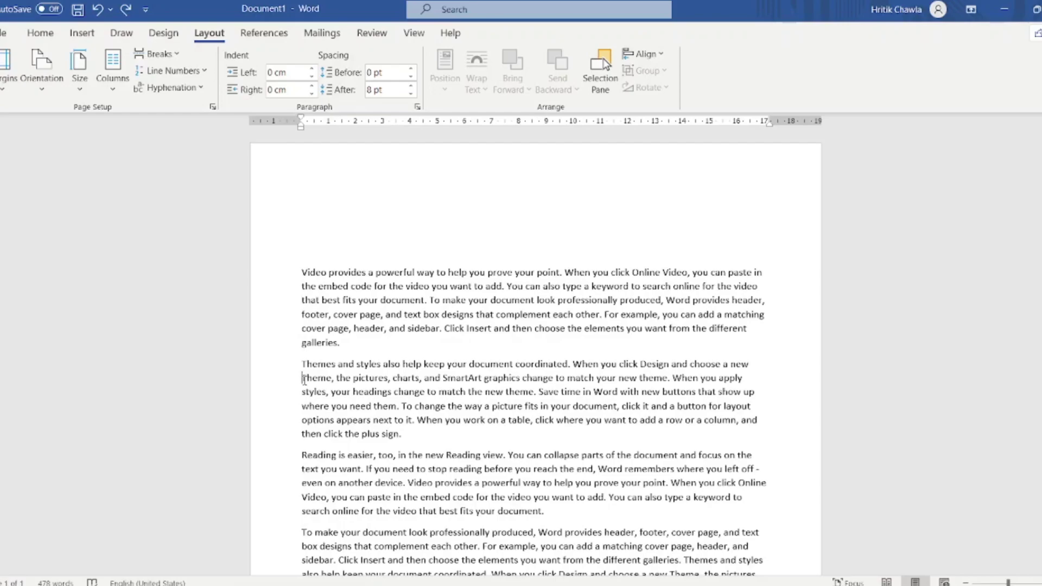
left_click(301, 124)
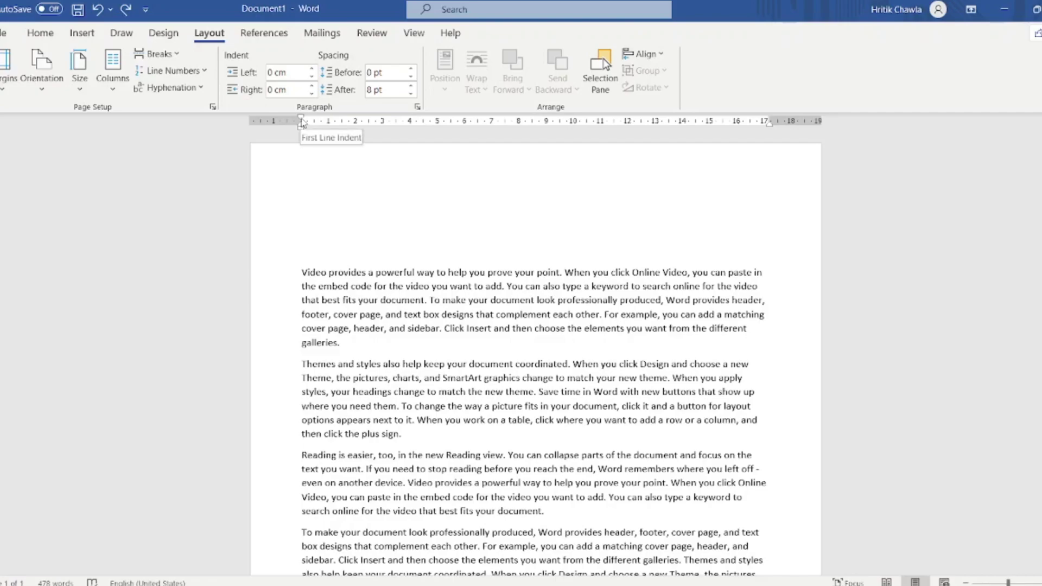
mouse_move(302, 124)
left_mouse_down()
mouse_move(396, 131)
mouse_move(267, 151)
mouse_move(303, 149)
left_mouse_up()
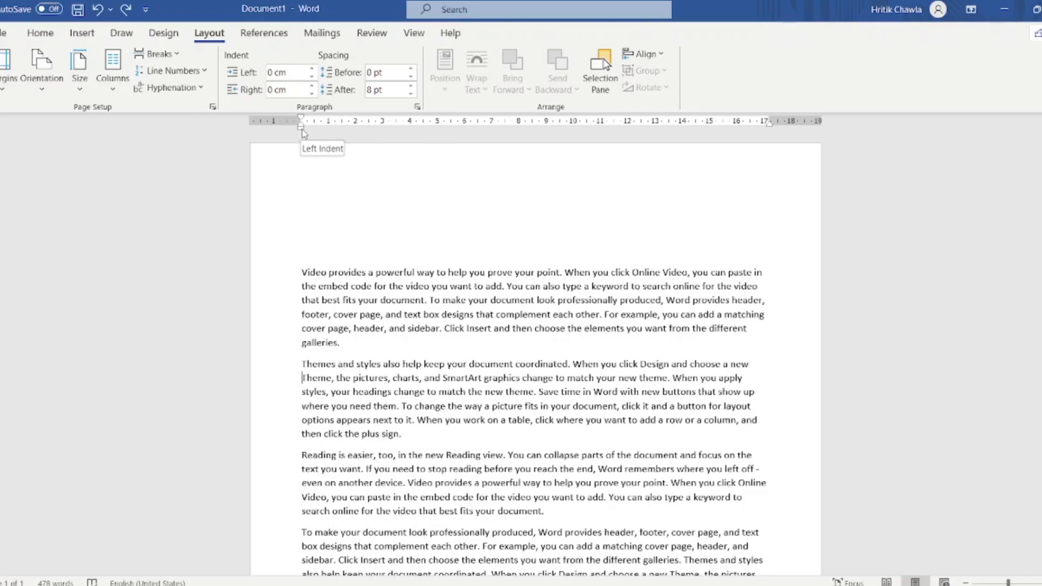
mouse_move(302, 133)
left_mouse_down()
mouse_move(377, 134)
mouse_move(301, 134)
left_mouse_up()
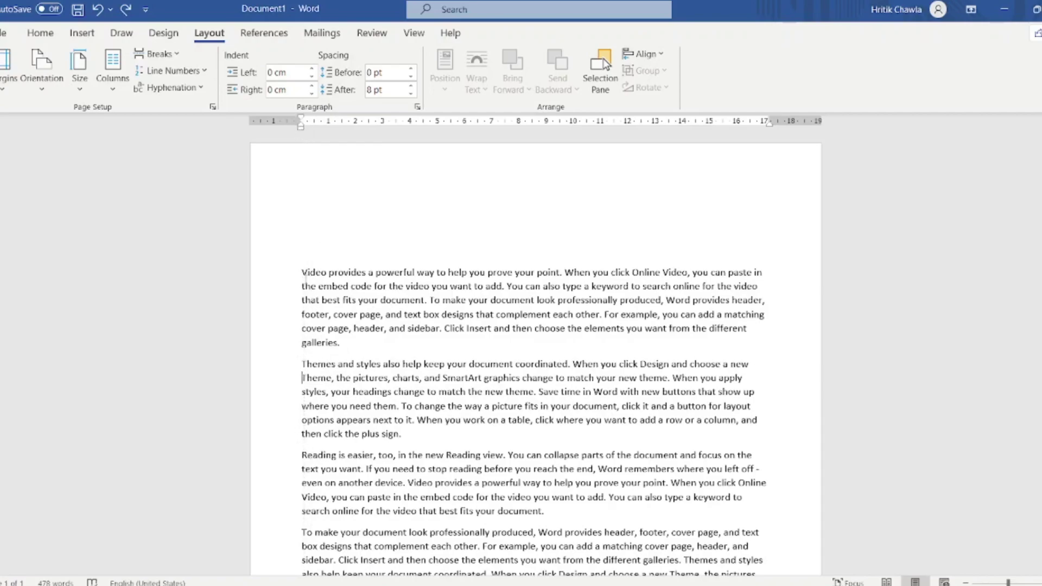
scroll(345, 449, "down", 1)
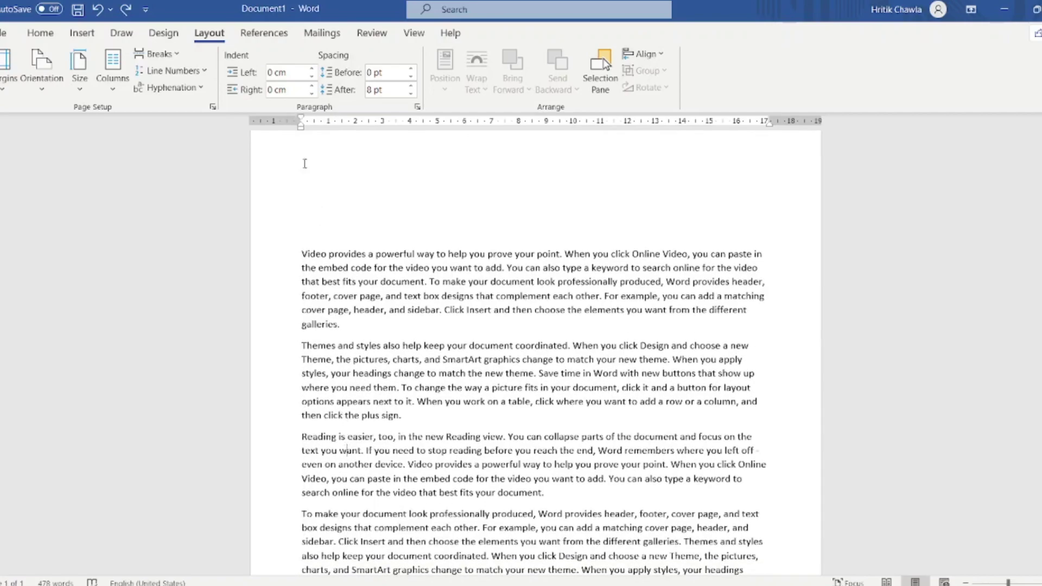
mouse_move(301, 132)
left_mouse_down()
mouse_move(348, 133)
mouse_move(301, 133)
left_mouse_up()
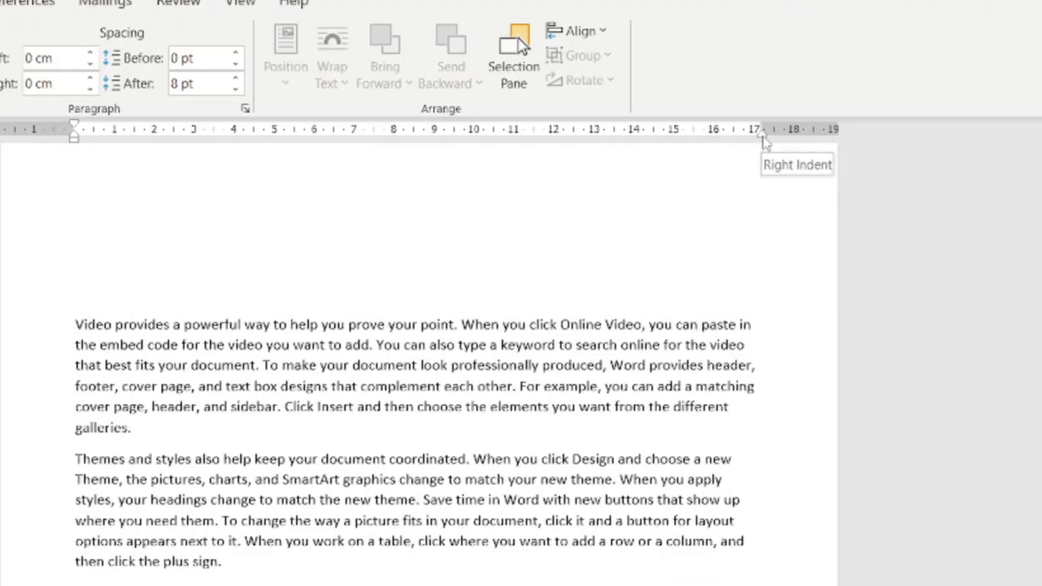
mouse_move(770, 125)
left_mouse_down()
mouse_move(692, 137)
mouse_move(768, 134)
left_mouse_up()
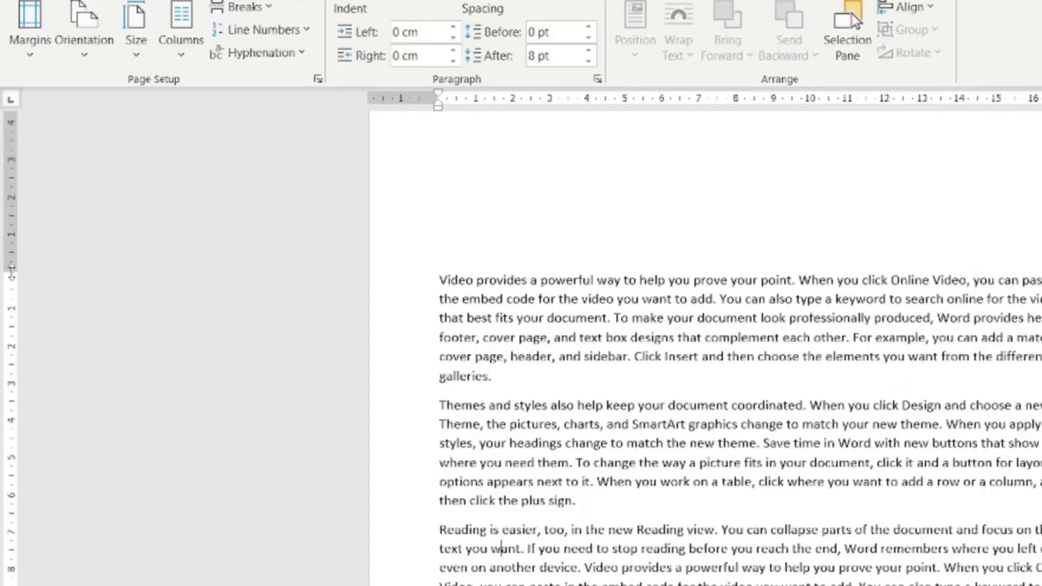
Reduce the page's top margin to about 1.8 cm on the vertical ruler and inspect the bottom margin boundary.
left_click_drag(13, 274, 16, 153)
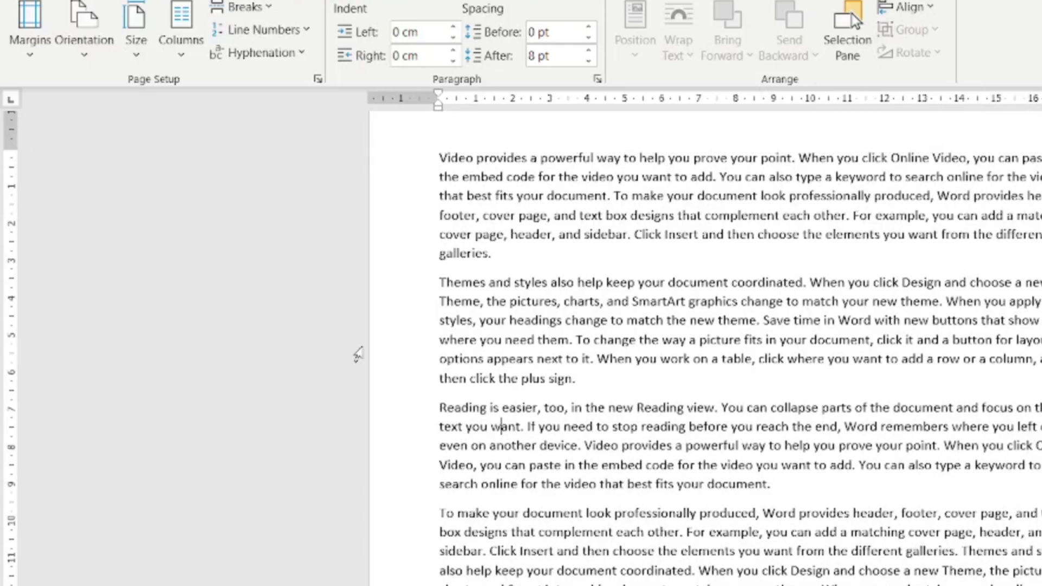
scroll(358, 353, "up", 1)
mouse_move(15, 174)
left_mouse_down()
mouse_move(12, 212)
mouse_move(13, 194)
left_mouse_up()
scroll(164, 492, "down", 7)
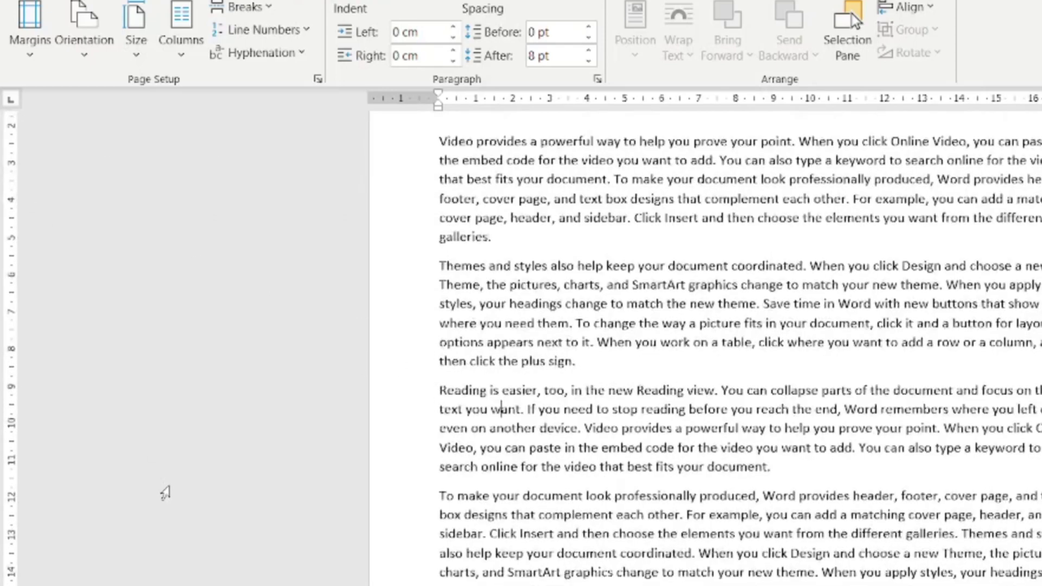
scroll(164, 493, "down", 2)
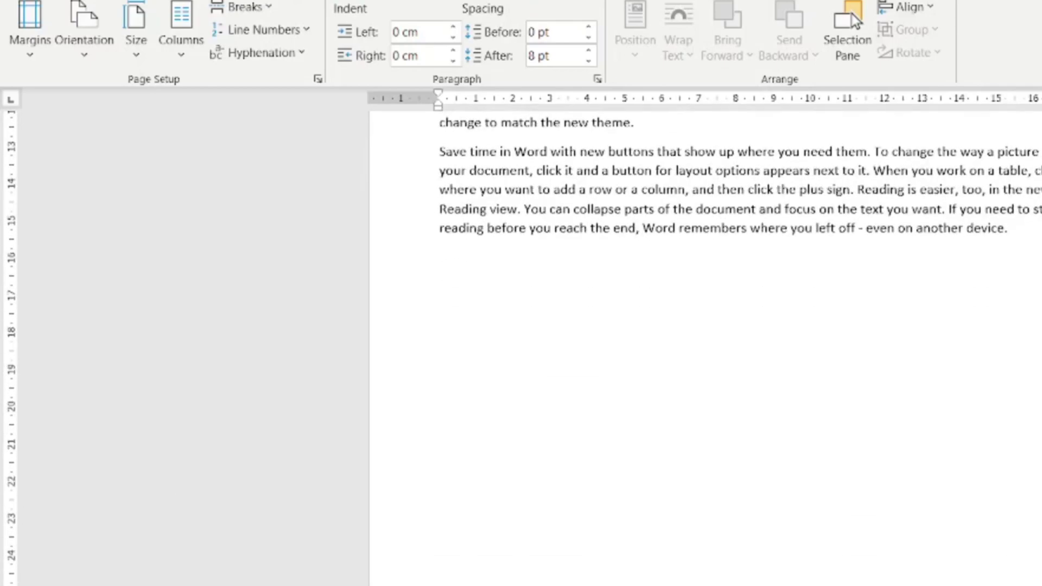
left_click_drag(11, 475, 13, 466)
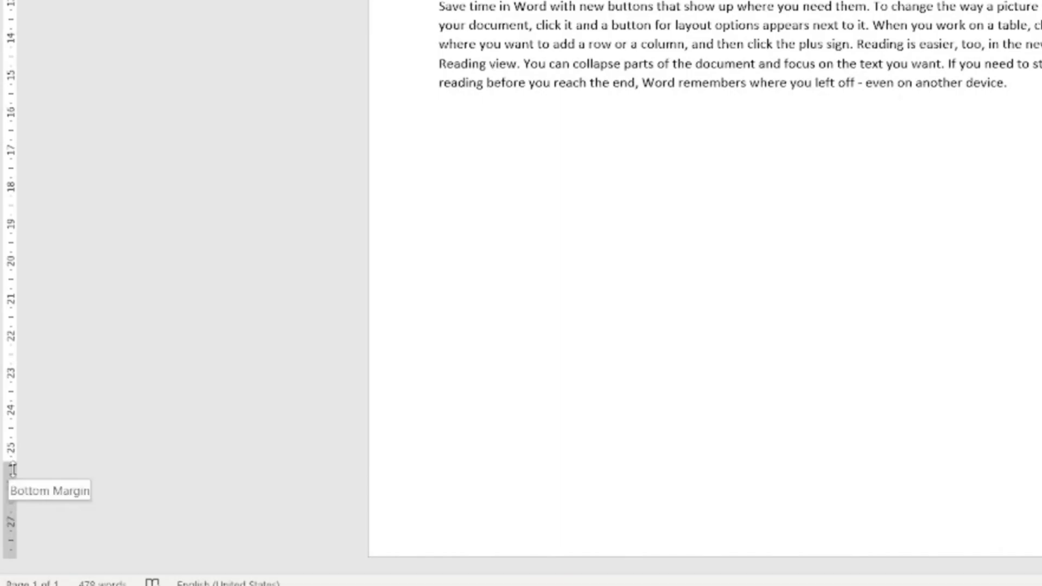
Change the page orientation to Landscape and return it to Portrait.
scroll(440, 345, "up", 10)
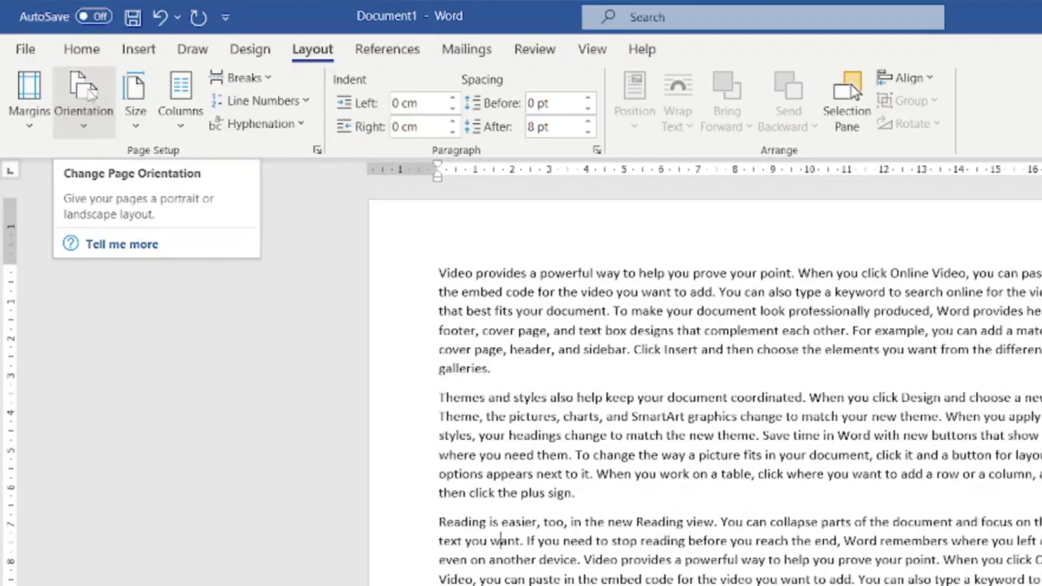
left_click(91, 94)
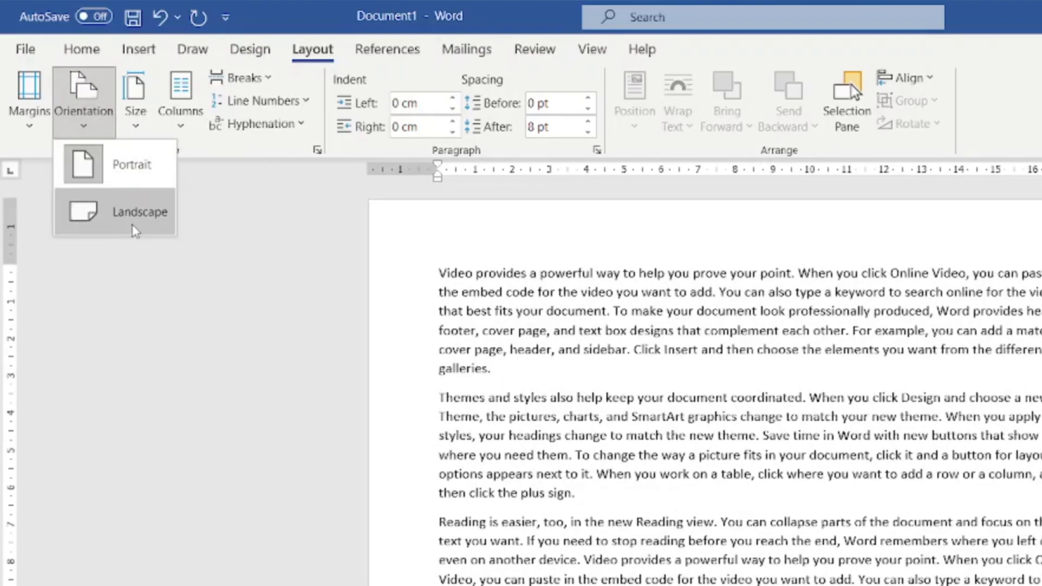
left_click(134, 230)
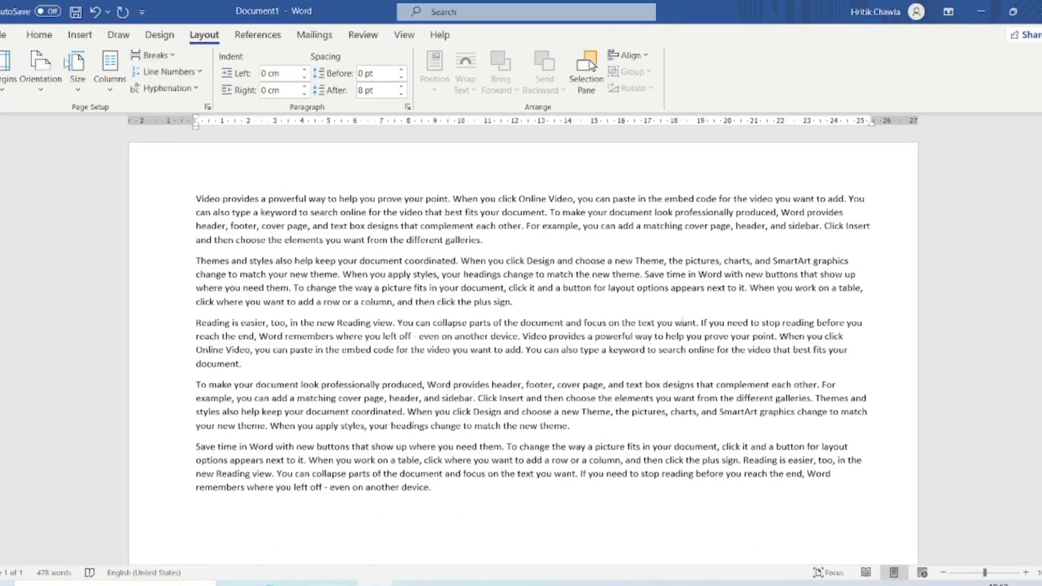
left_click(41, 82)
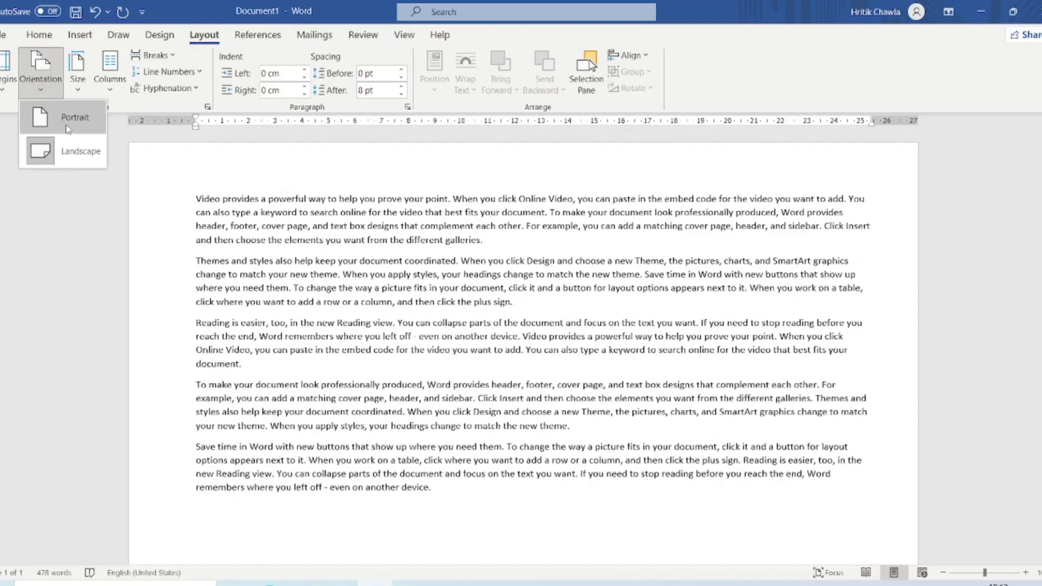
left_click(68, 130)
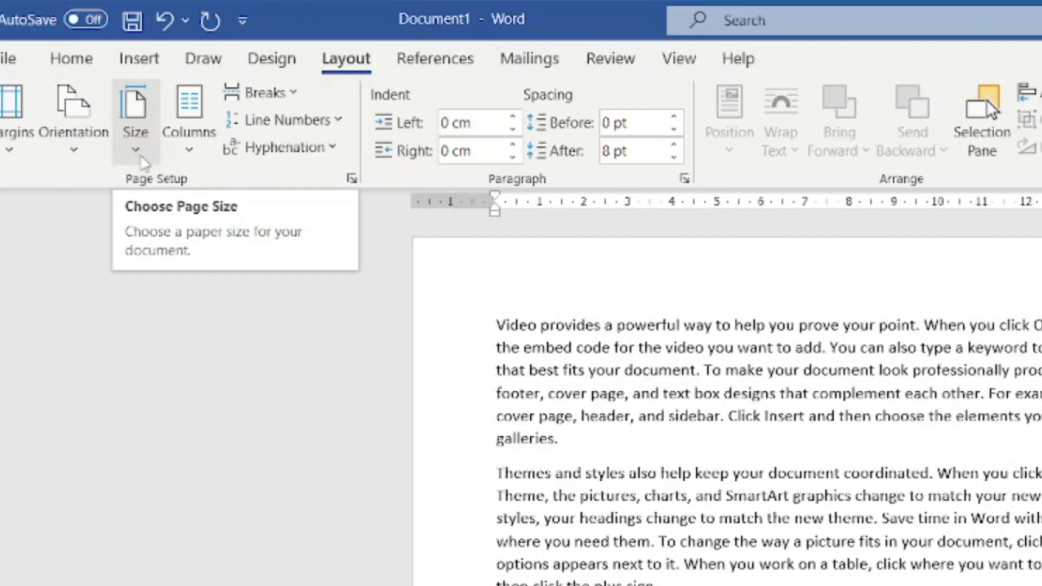
Set the document's paper size to Letter, 21.59 cm x 27.94 cm.
left_click(142, 159)
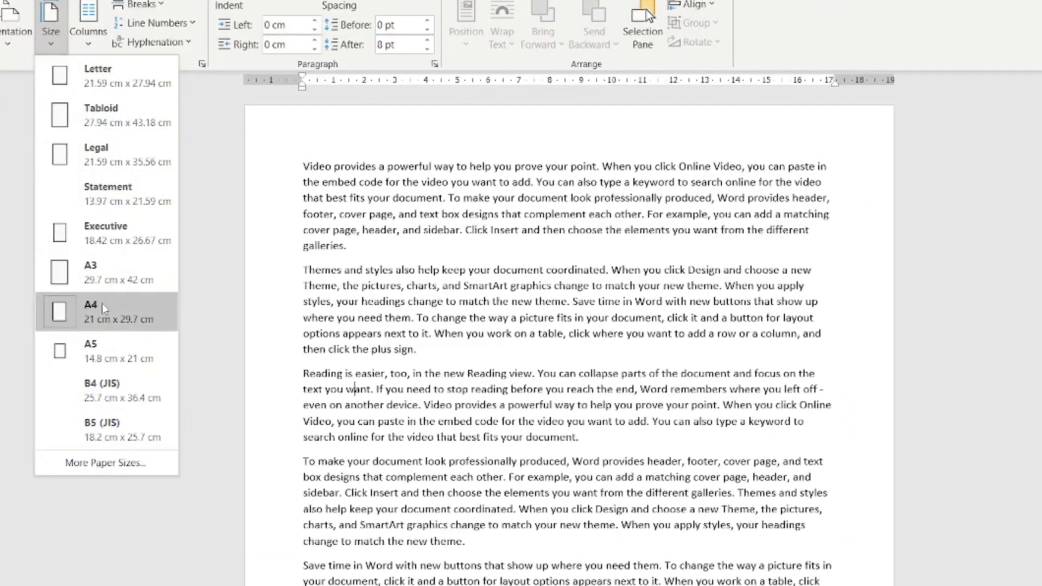
left_click(161, 82)
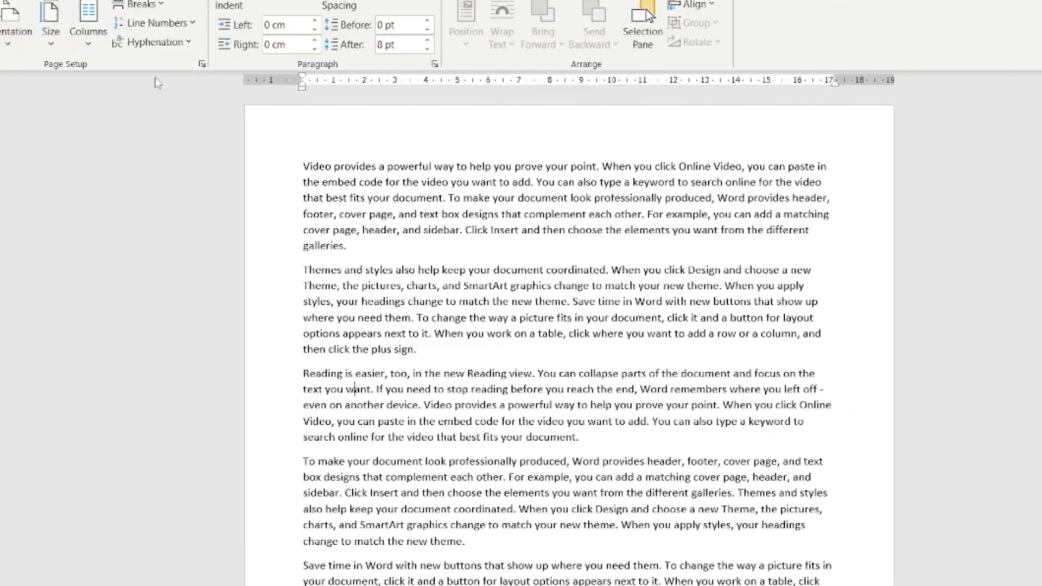
Review the custom paper size options in the page setup settings and close them without changes.
left_click(60, 47)
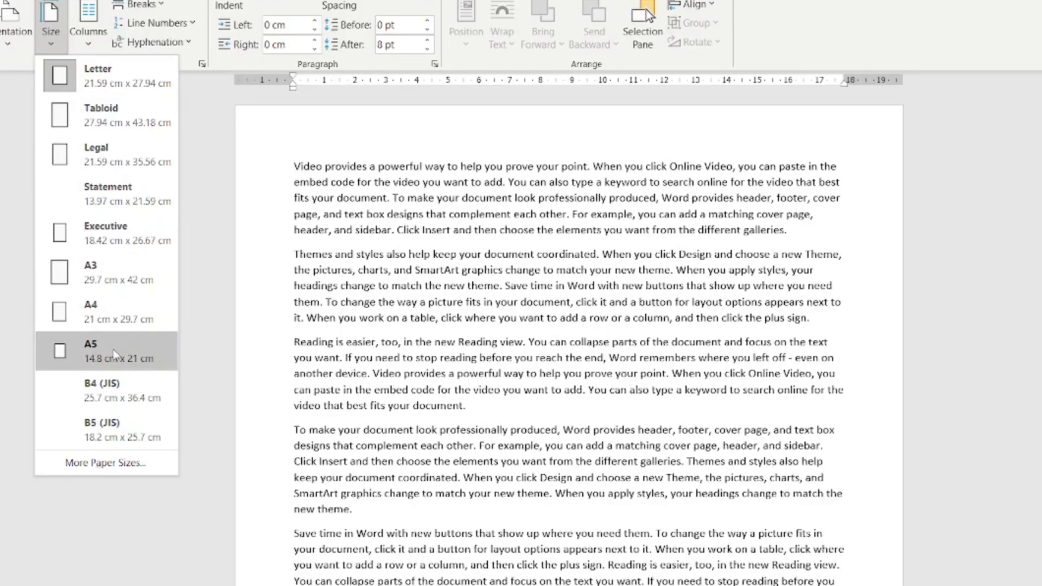
left_click(112, 465)
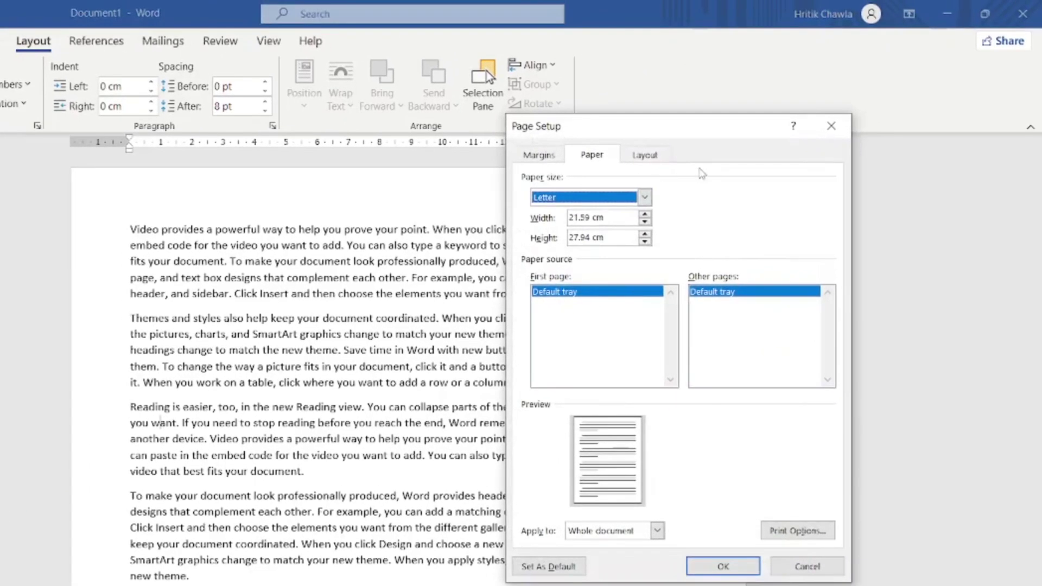
left_click_drag(681, 130, 608, 131)
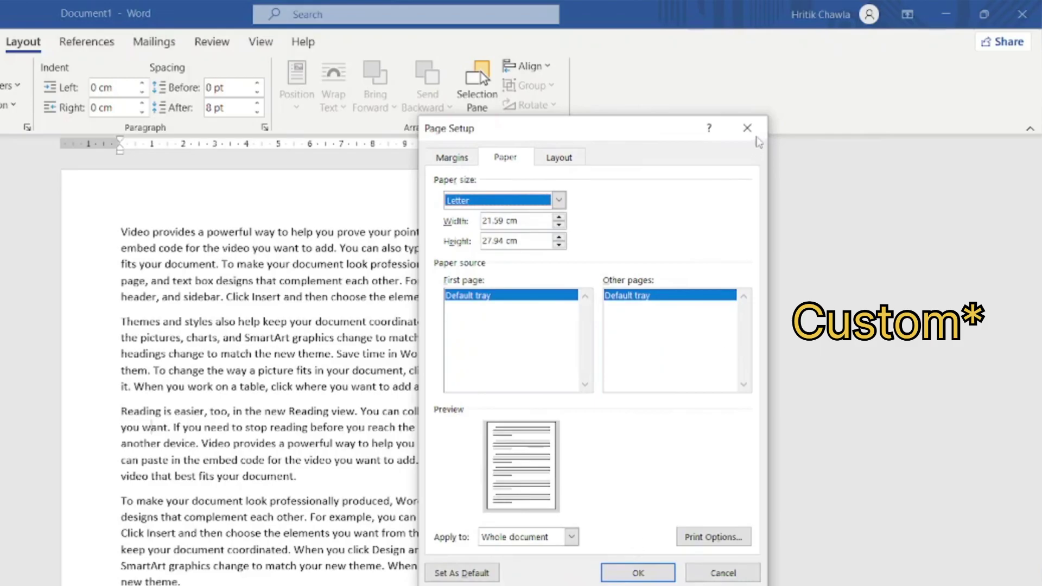
left_click(747, 128)
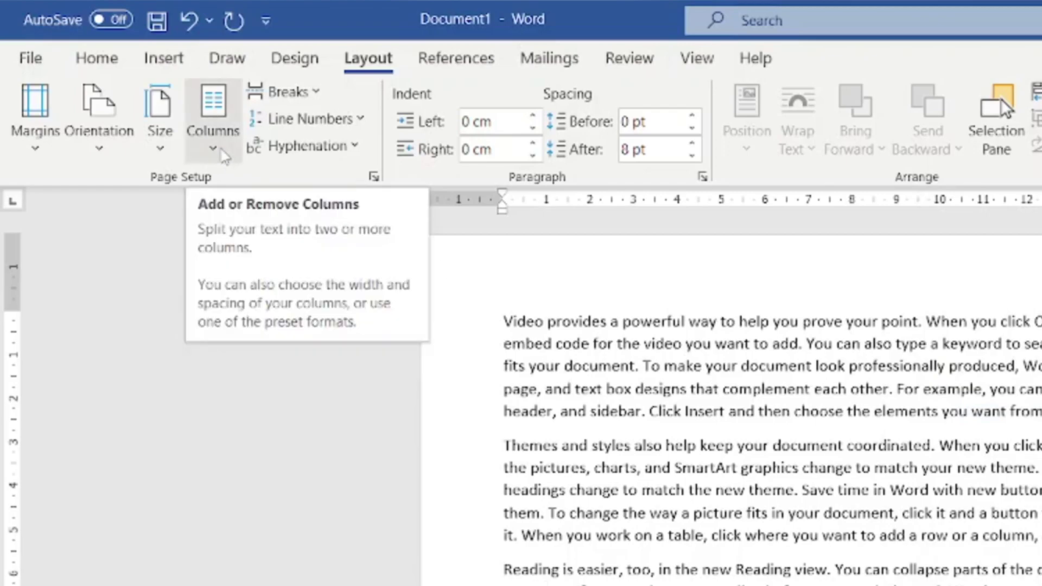
Split the document text into two columns and check the resulting page.
left_click(223, 156)
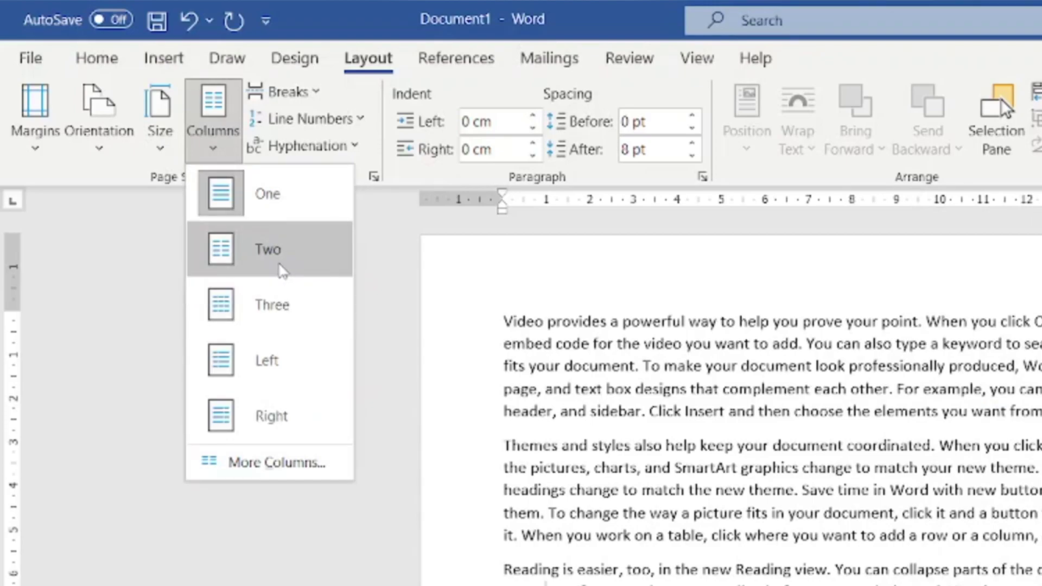
left_click(282, 270)
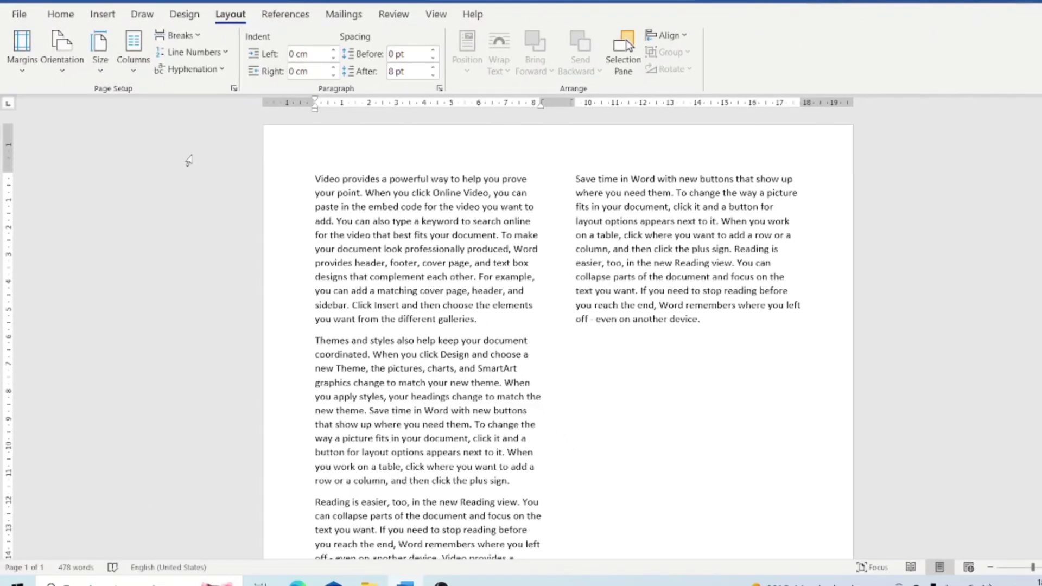
scroll(362, 325, "down", 8)
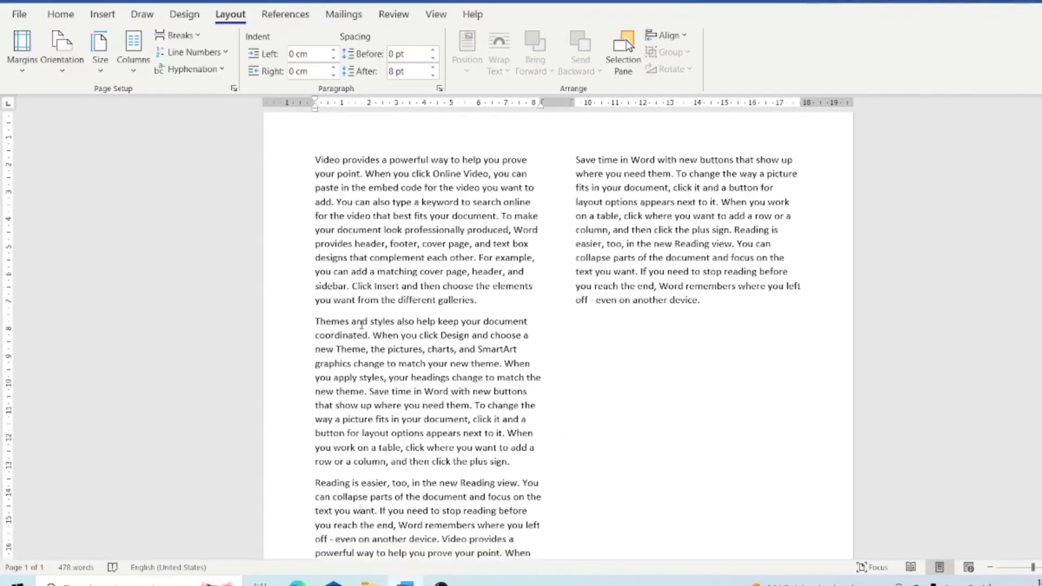
Split the document text into three columns and check the resulting page.
scroll(362, 324, "up", 8)
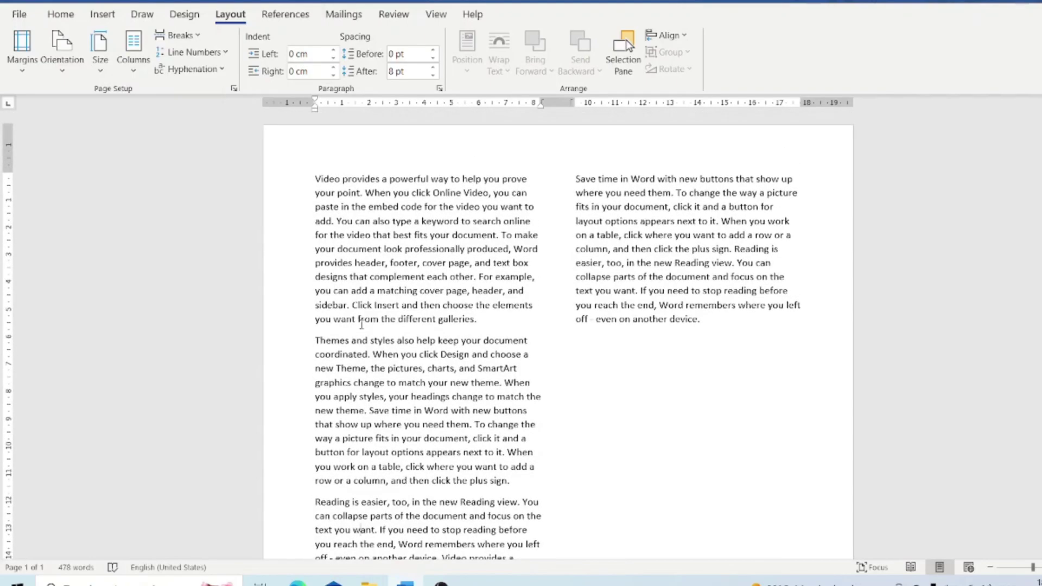
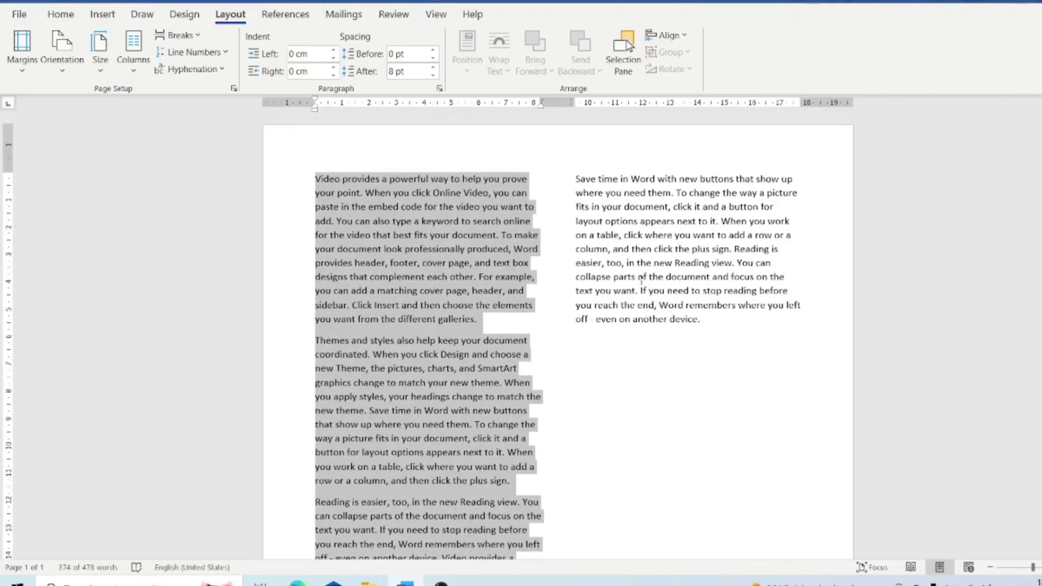
left_click(639, 277)
left_click(133, 52)
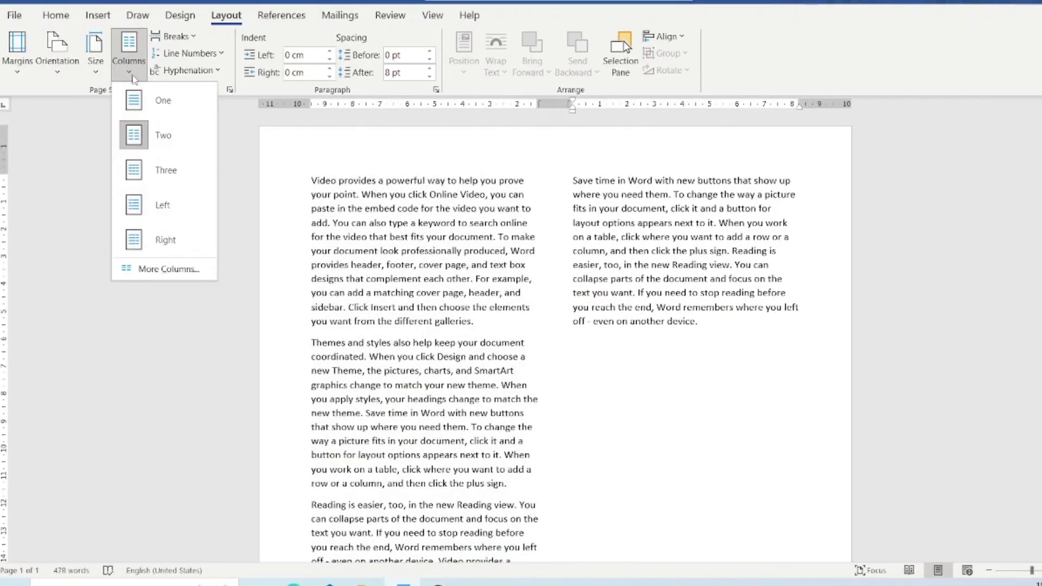
left_click(162, 185)
scroll(159, 187, "down", 3)
scroll(469, 264, "up", 6)
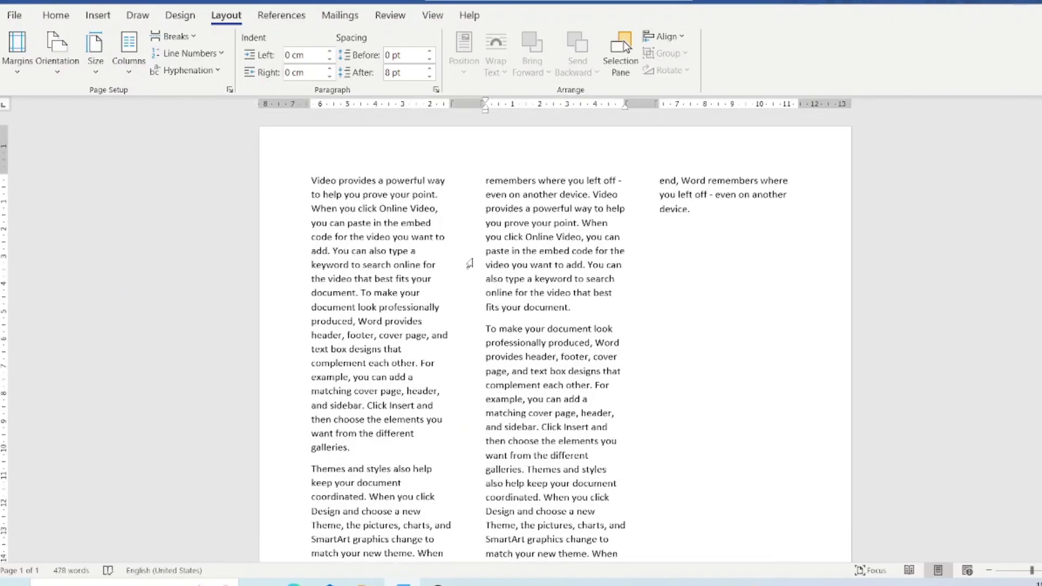
Apply the Left column preset and compare the text line widths in its two columns.
left_click(129, 52)
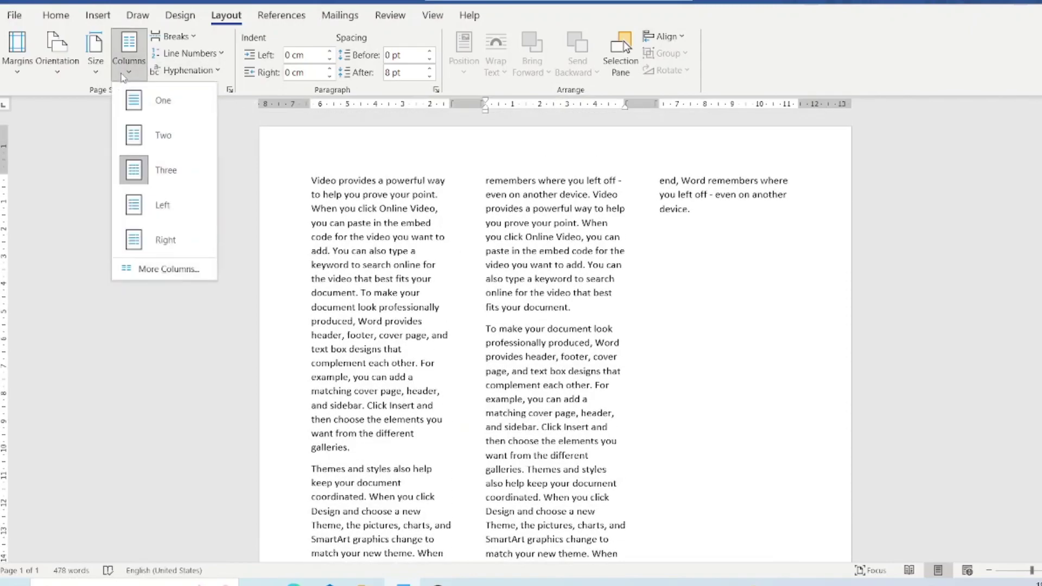
left_click(165, 221)
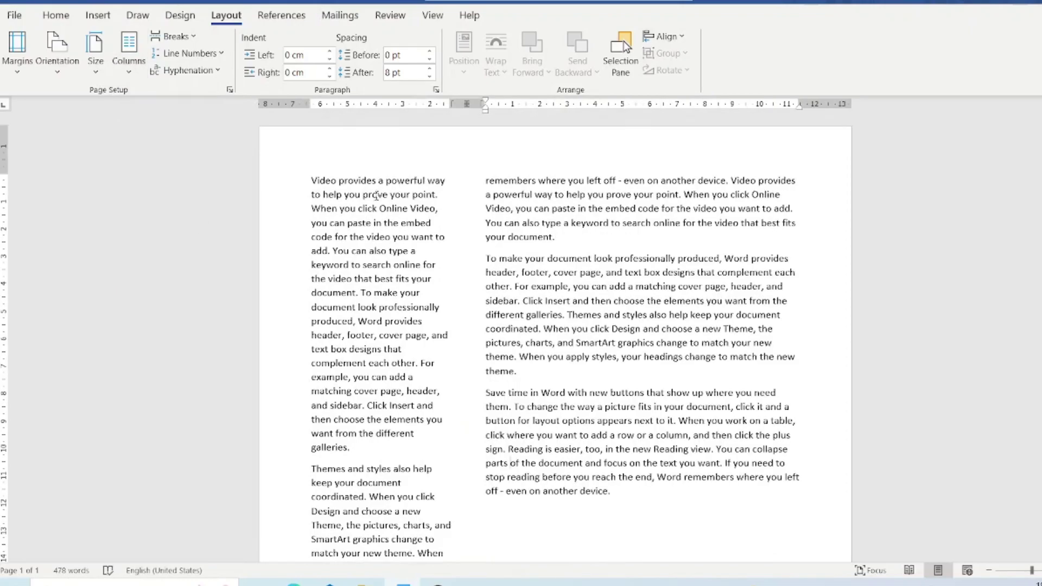
left_click_drag(308, 180, 462, 186)
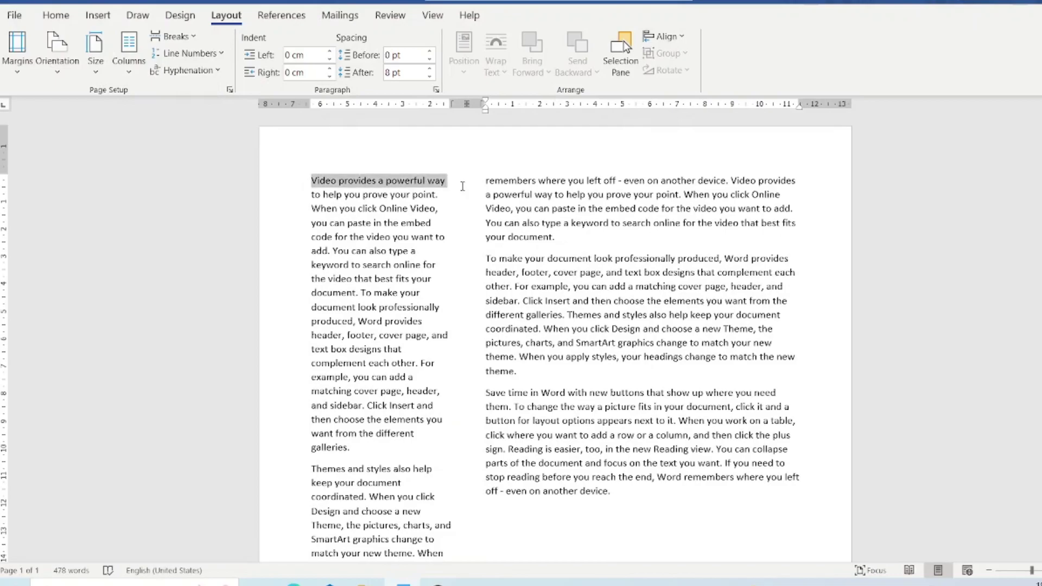
left_click(409, 250)
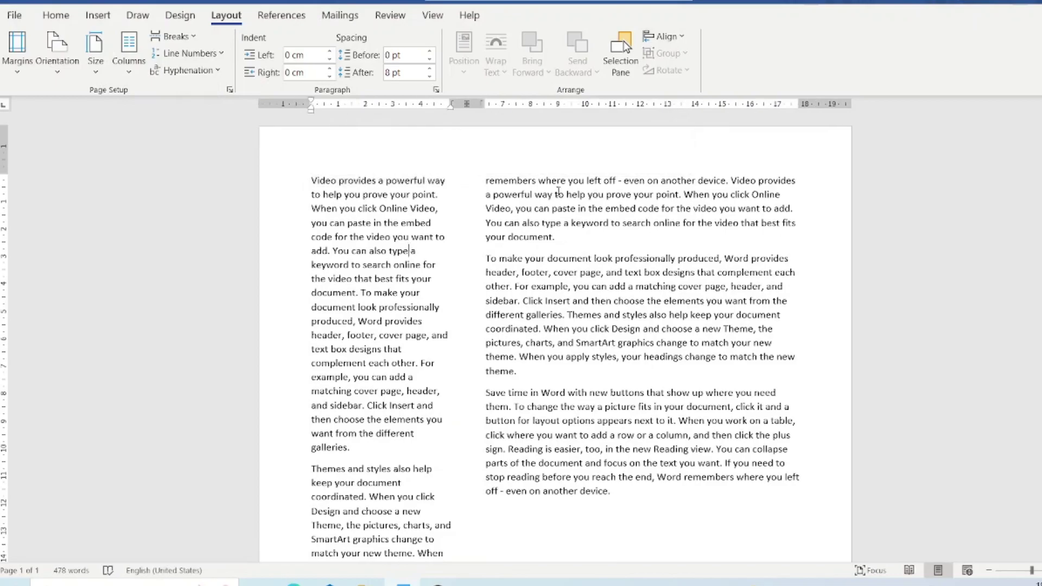
left_click_drag(552, 195, 680, 195)
left_click(574, 272)
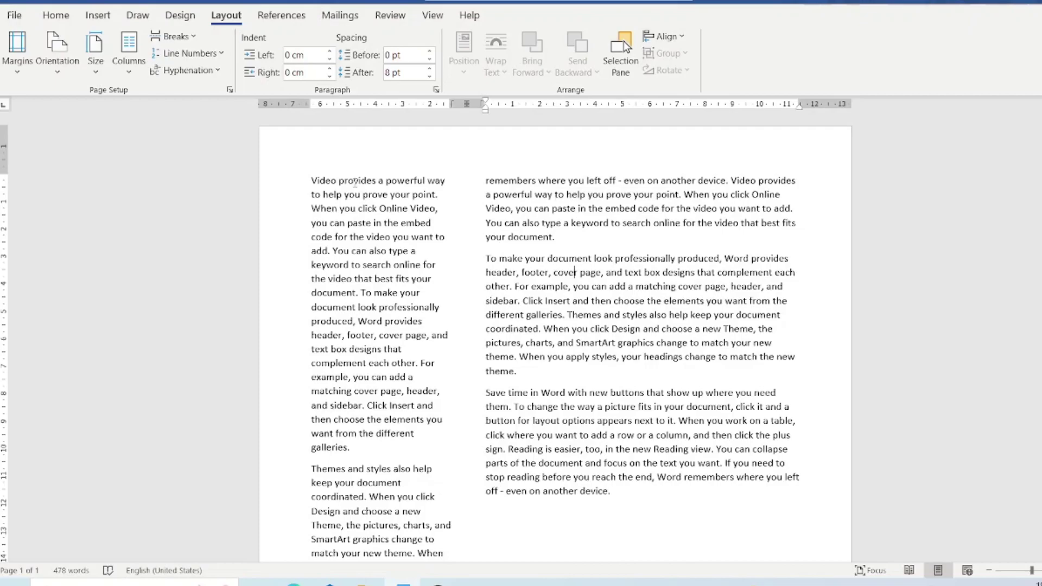
Apply the Right column preset and inspect the text in its narrower second column.
left_click(129, 69)
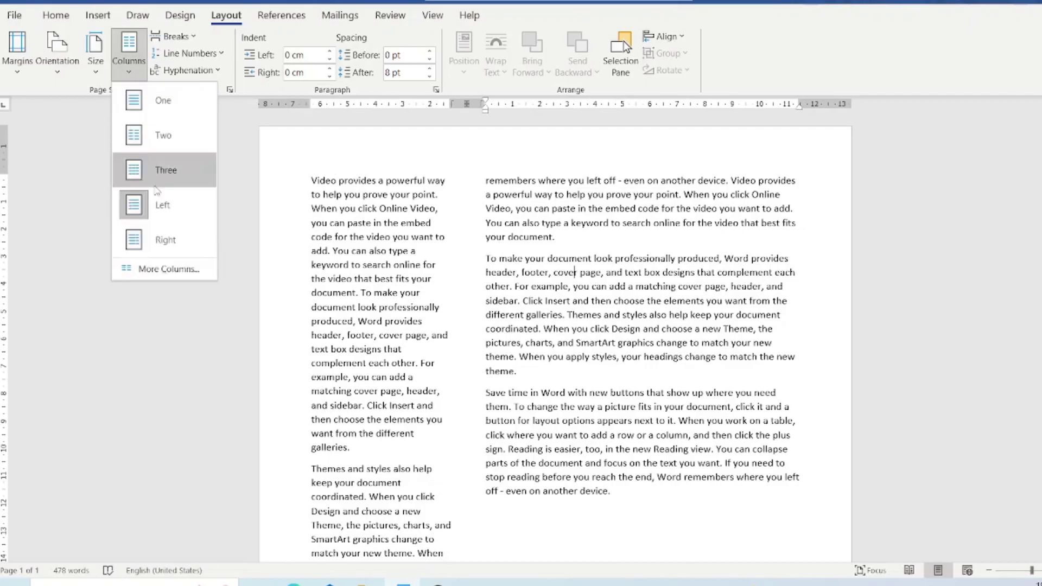
left_click(147, 233)
scroll(458, 296, "down", 6)
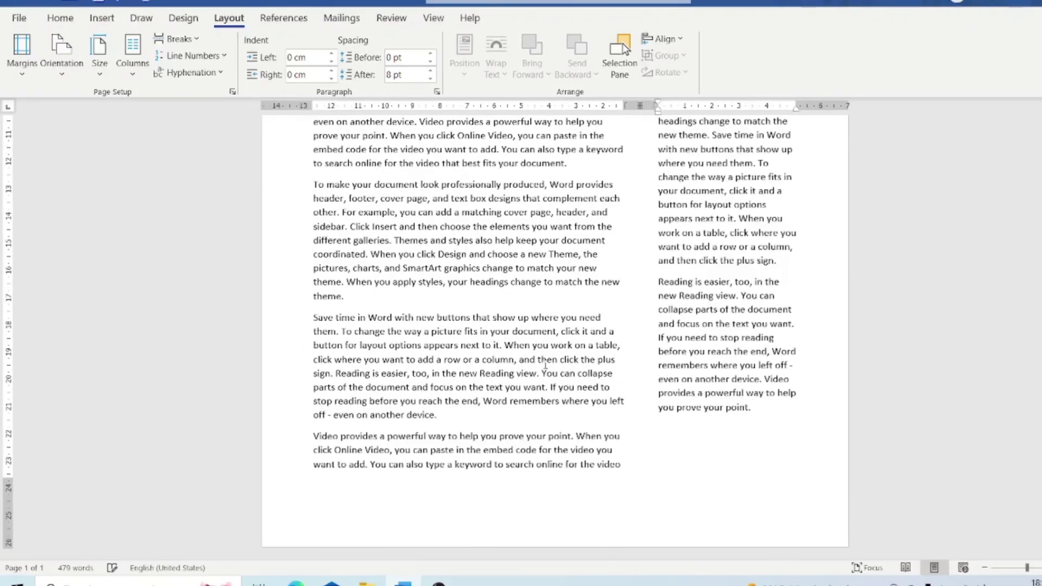
scroll(546, 363, "up", 10)
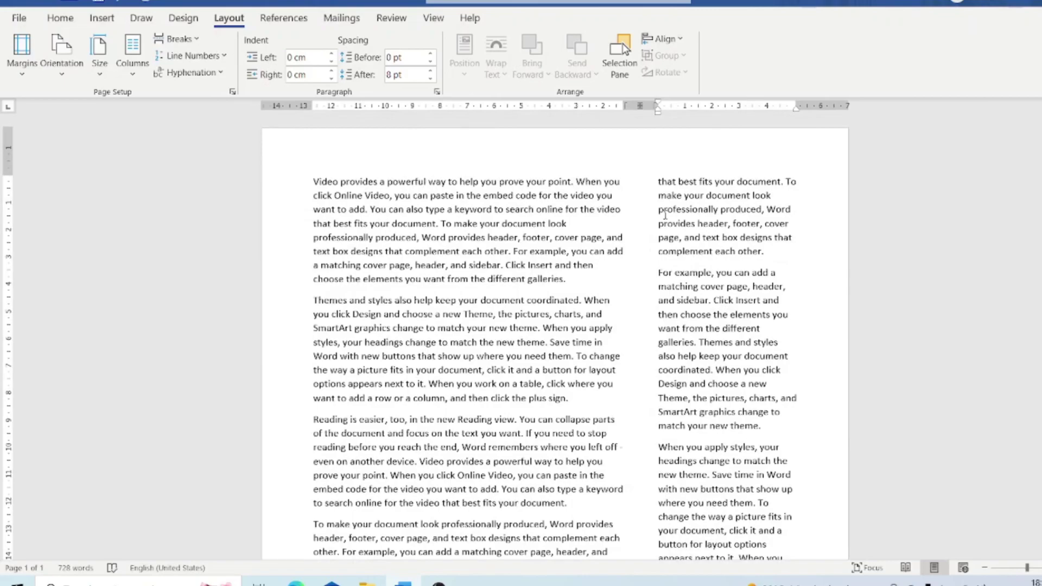
left_click_drag(659, 181, 798, 182)
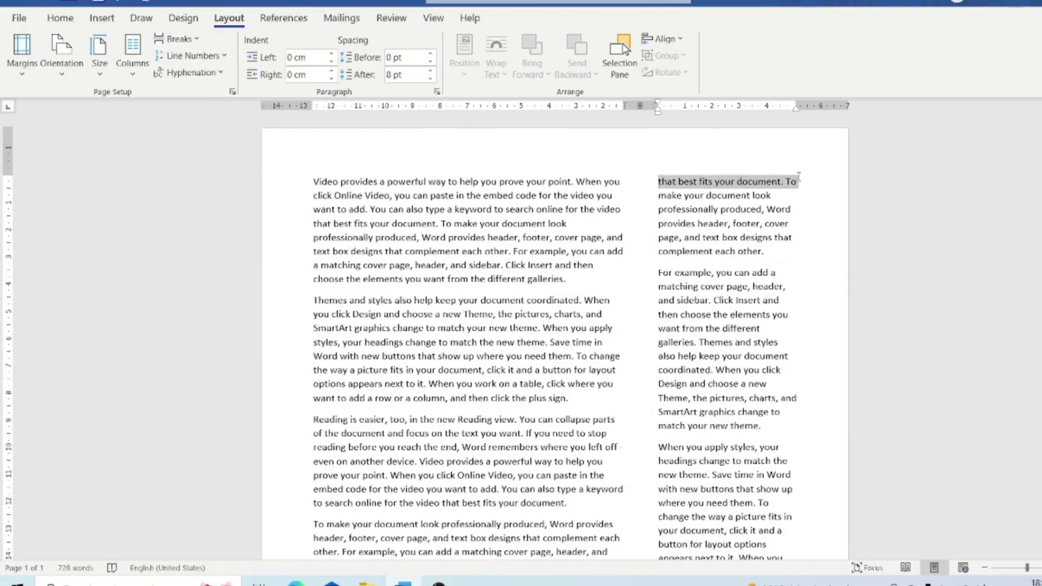
left_click(556, 225)
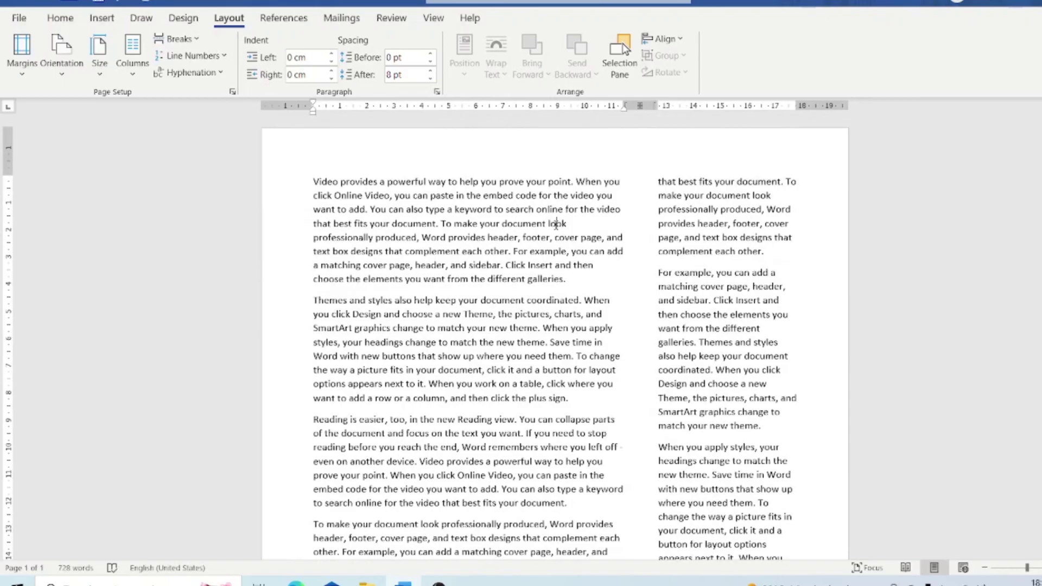
Set the whole document to four columns of equal width through the detailed column settings.
left_click(137, 79)
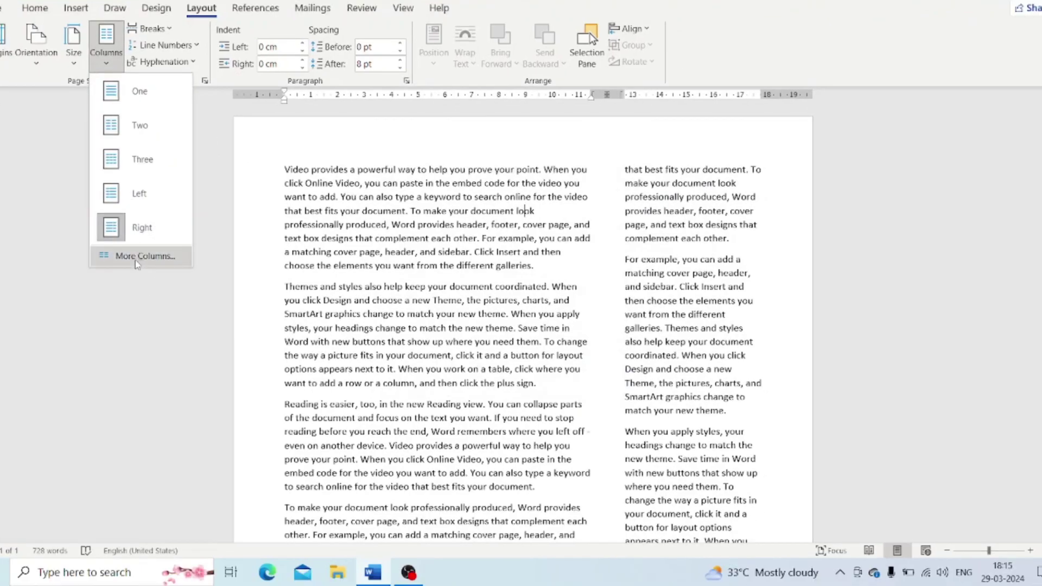
left_click(162, 269)
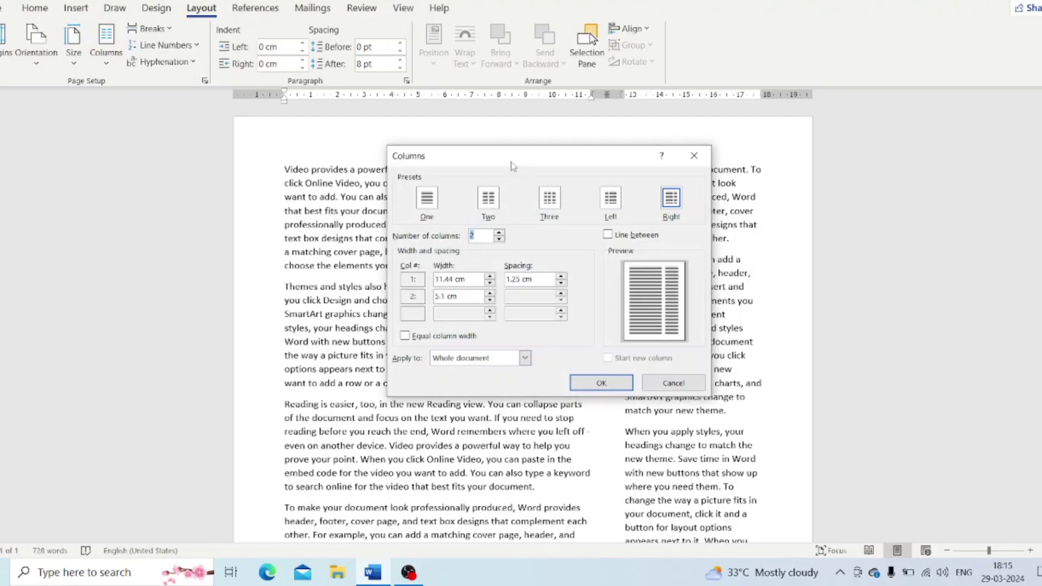
left_click_drag(513, 166, 628, 158)
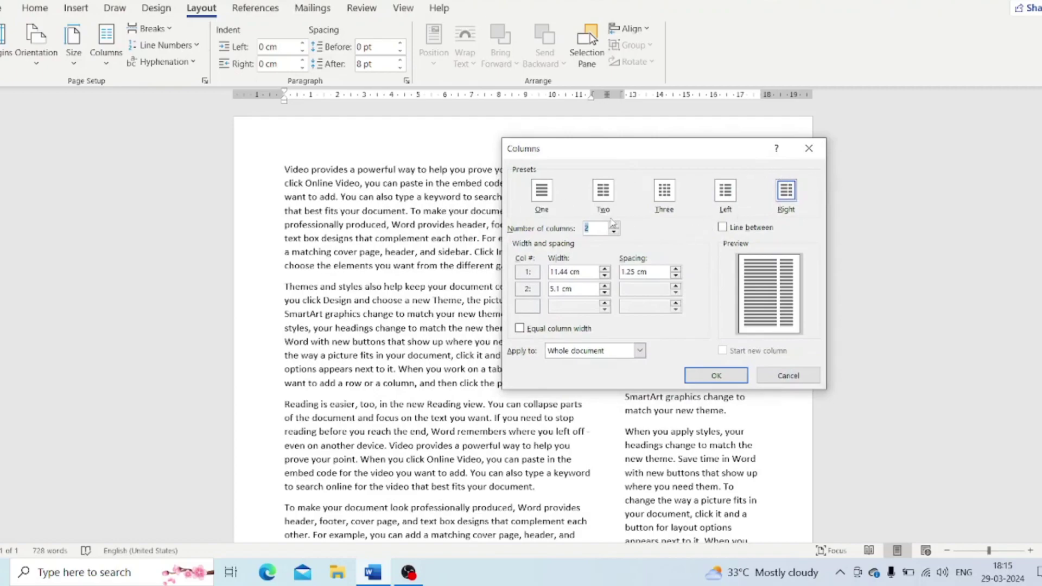
left_click(614, 225)
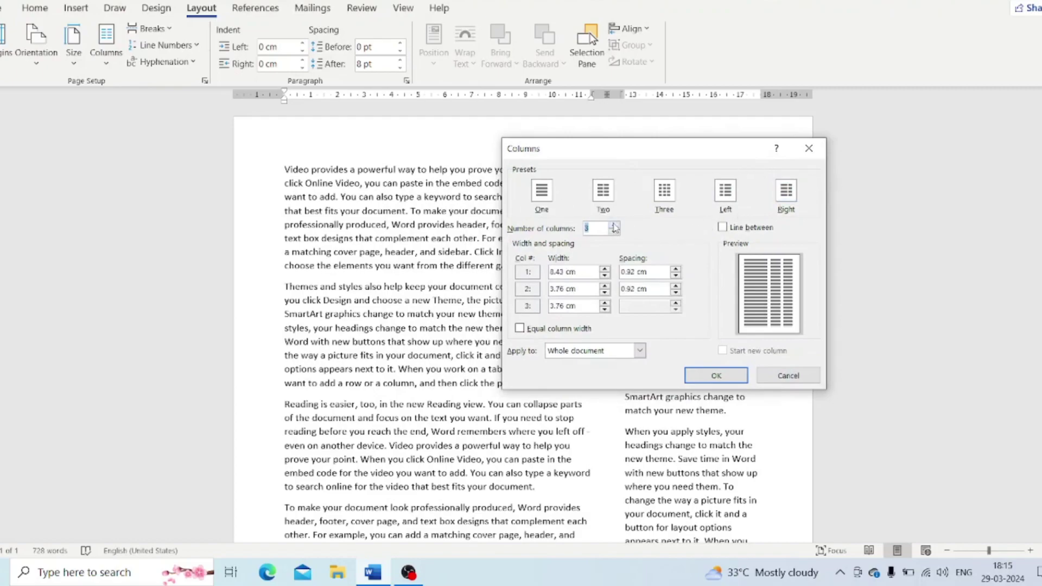
left_click(614, 226)
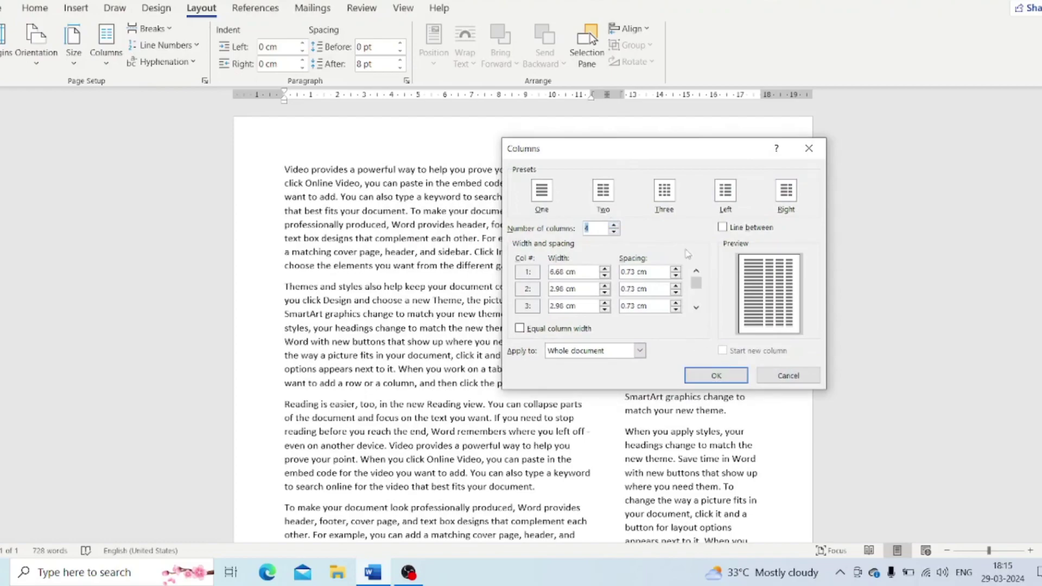
left_click(604, 198)
left_click(614, 226)
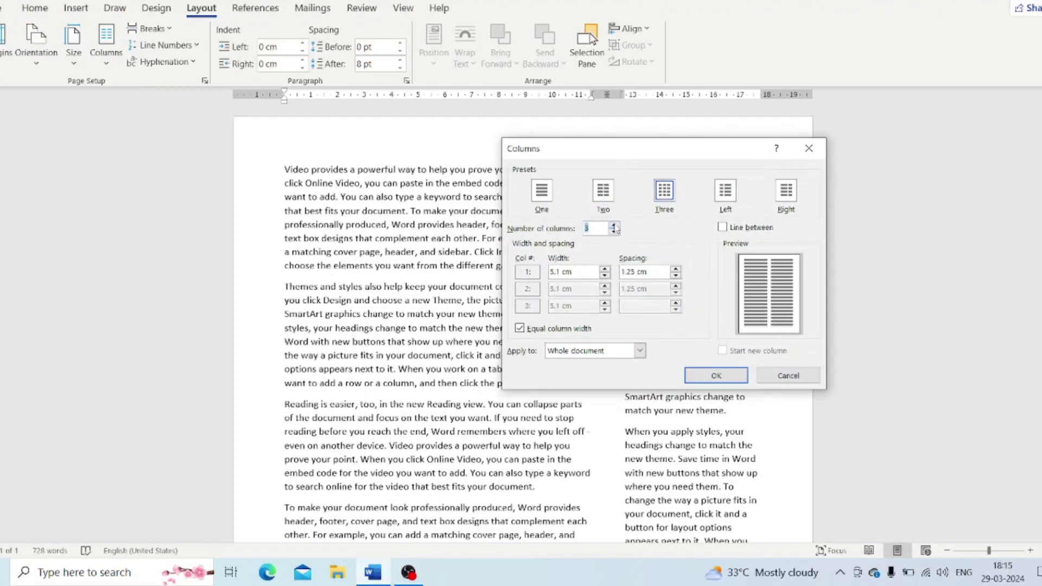
left_click(614, 226)
left_click(718, 375)
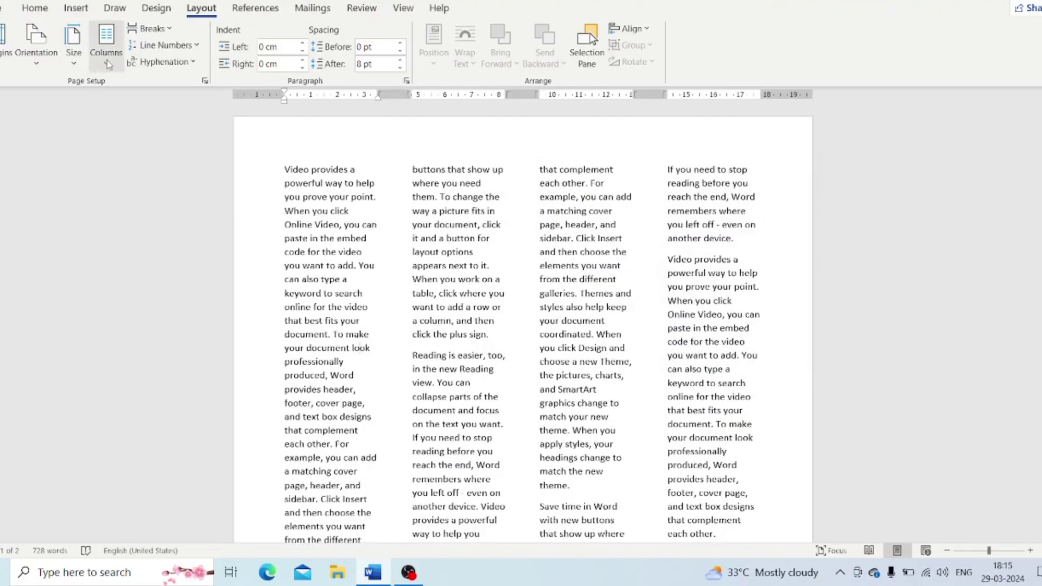
Apply the Right column preset to the whole document with 0.5 cm spacing between the columns.
left_click(106, 46)
left_click(131, 254)
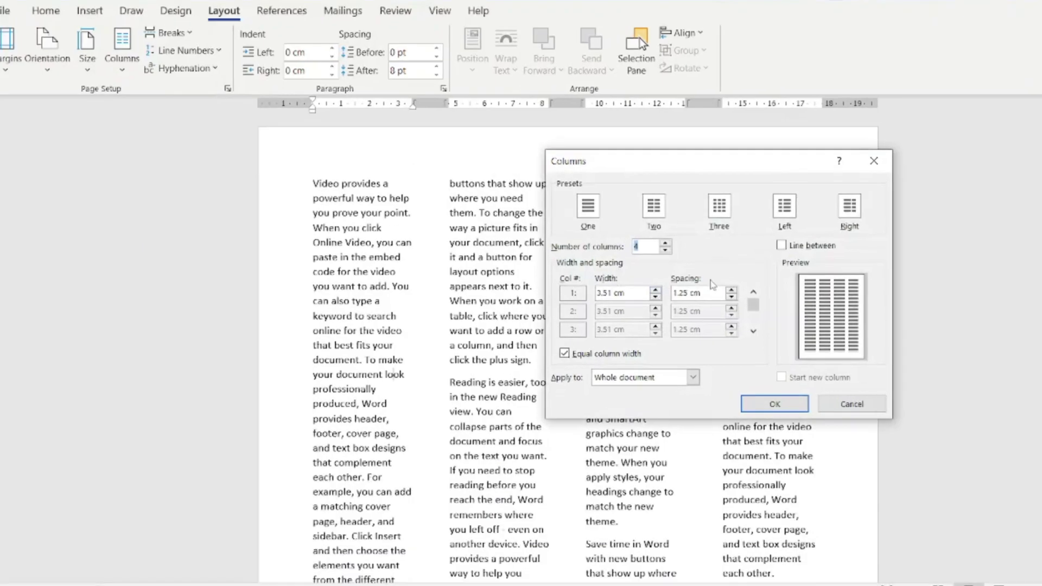
left_click(849, 206)
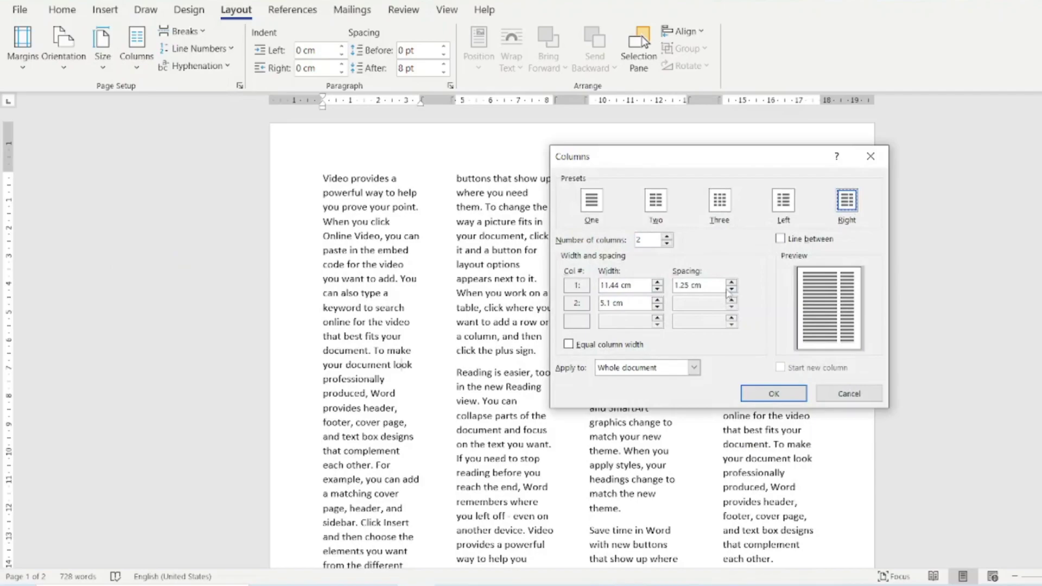
left_click(731, 288)
left_click(732, 289)
left_click(731, 288)
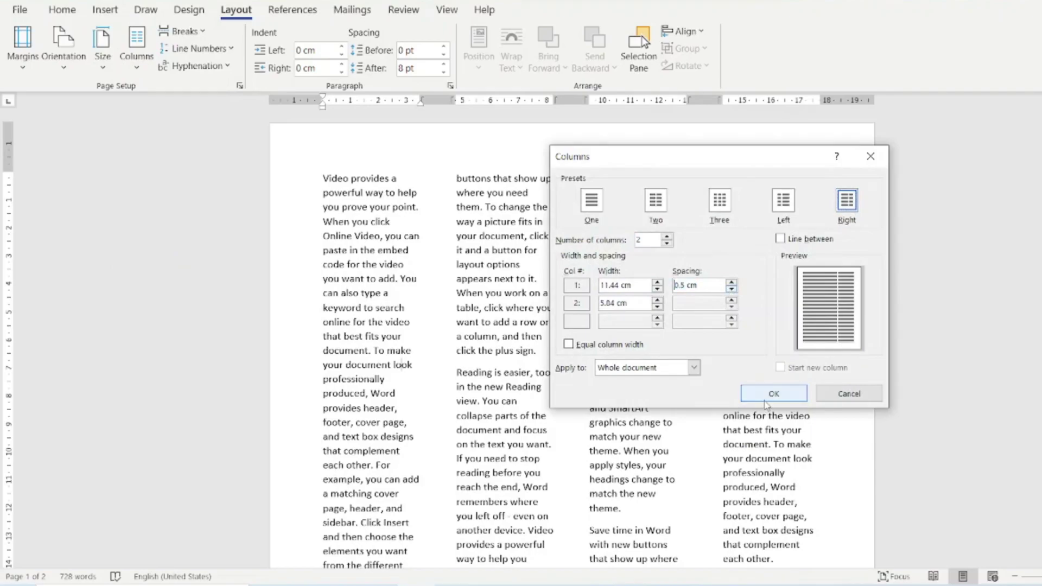
left_click(764, 398)
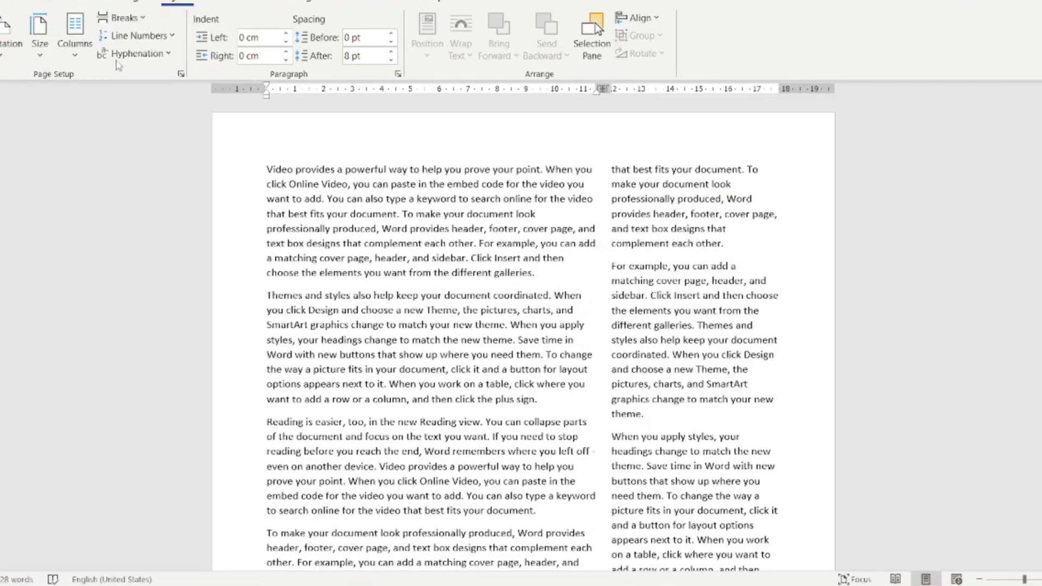
Try different widths for the first and second columns in the detailed column settings, including 11.5 cm for the first.
left_click(75, 32)
left_click(117, 262)
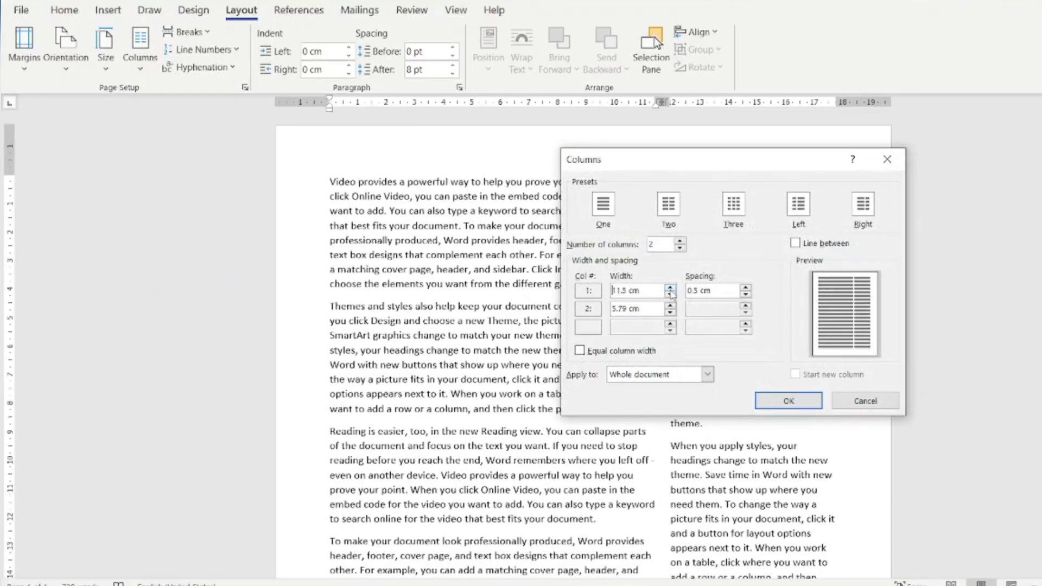
left_click(670, 287)
left_click(670, 288)
left_click(671, 287)
left_click(671, 295)
left_click(671, 295)
left_click(671, 295)
left_click_drag(671, 296, 671, 296)
left_click(671, 288)
left_click(671, 287)
left_click(671, 287)
left_click(671, 287)
left_click(671, 288)
left_click_drag(671, 312, 671, 312)
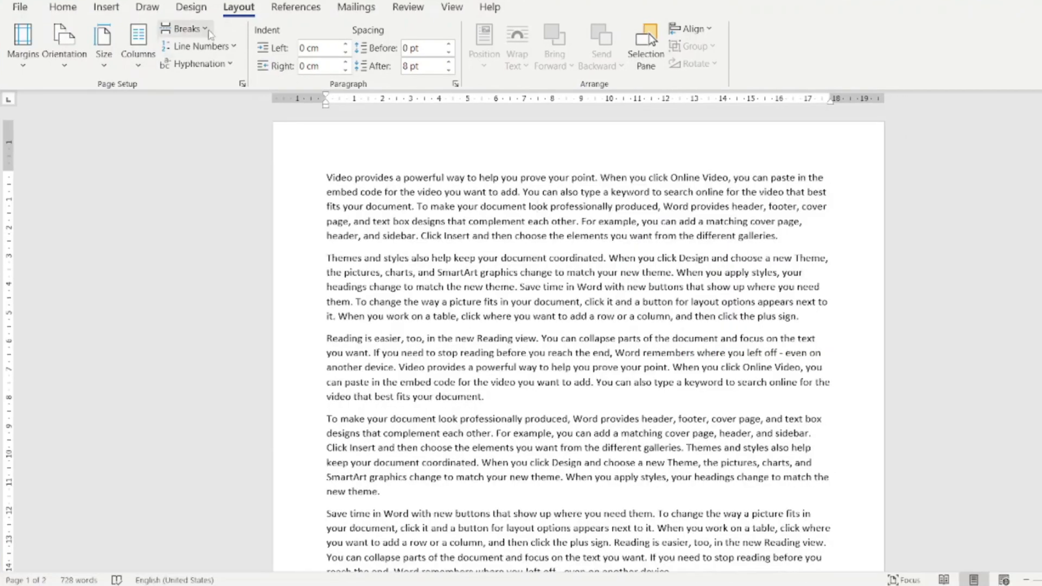
Insert a page break at the end of the first paragraph and check how the text continues on the next page.
left_click(210, 33)
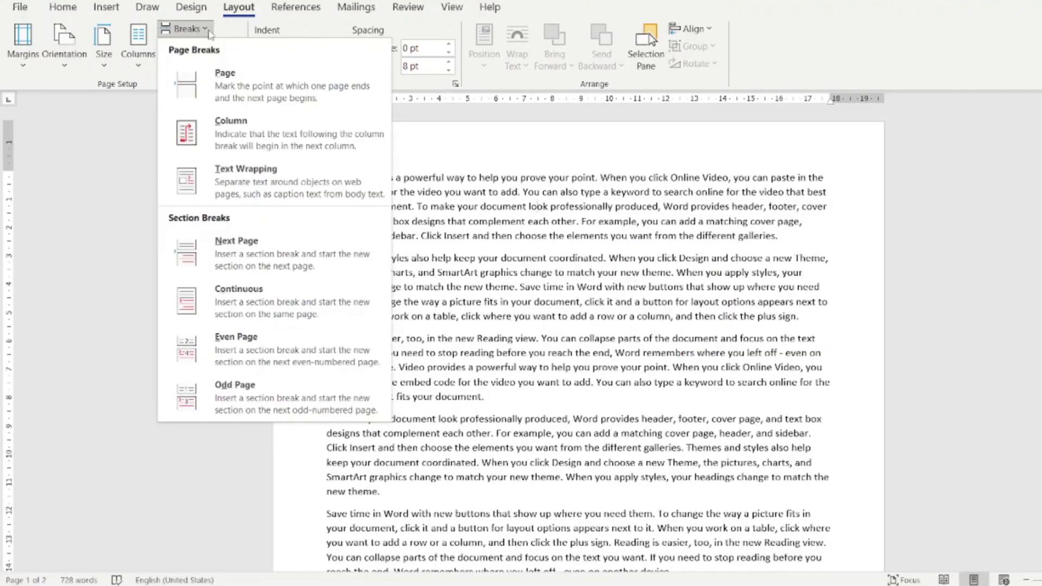
left_click(790, 235)
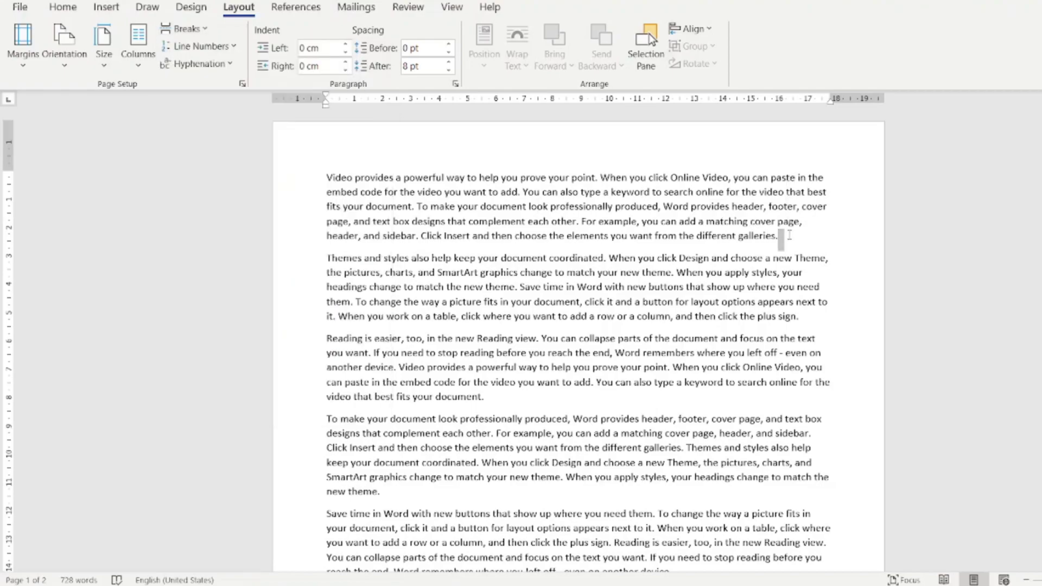
left_click(184, 28)
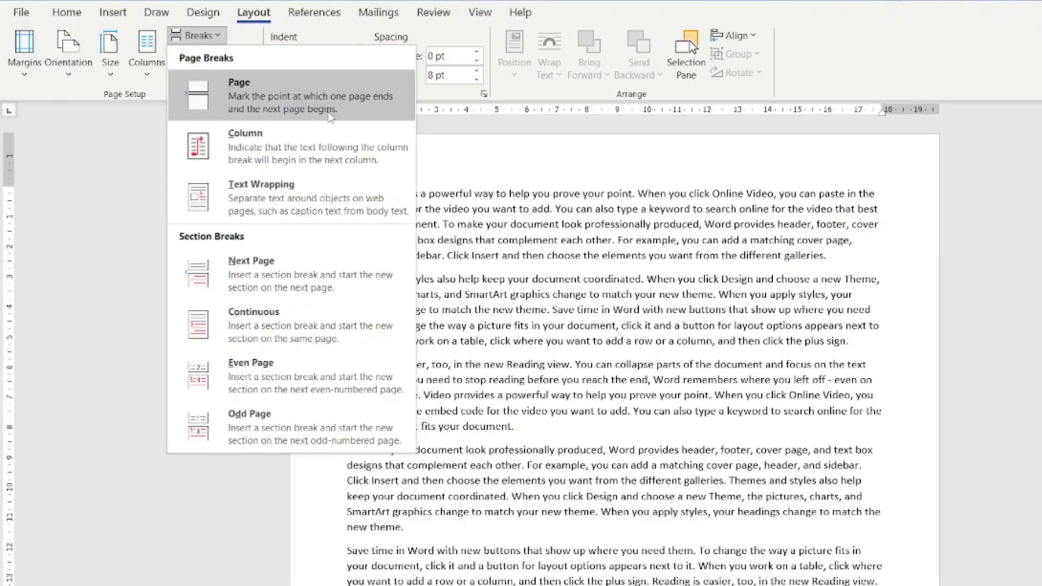
left_click(331, 117)
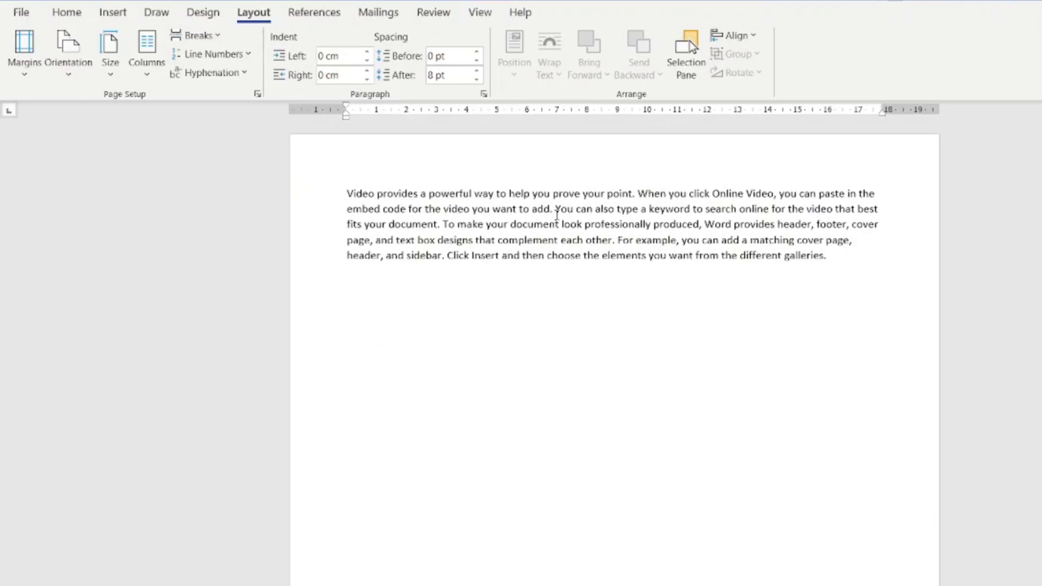
scroll(559, 363, "down", 10)
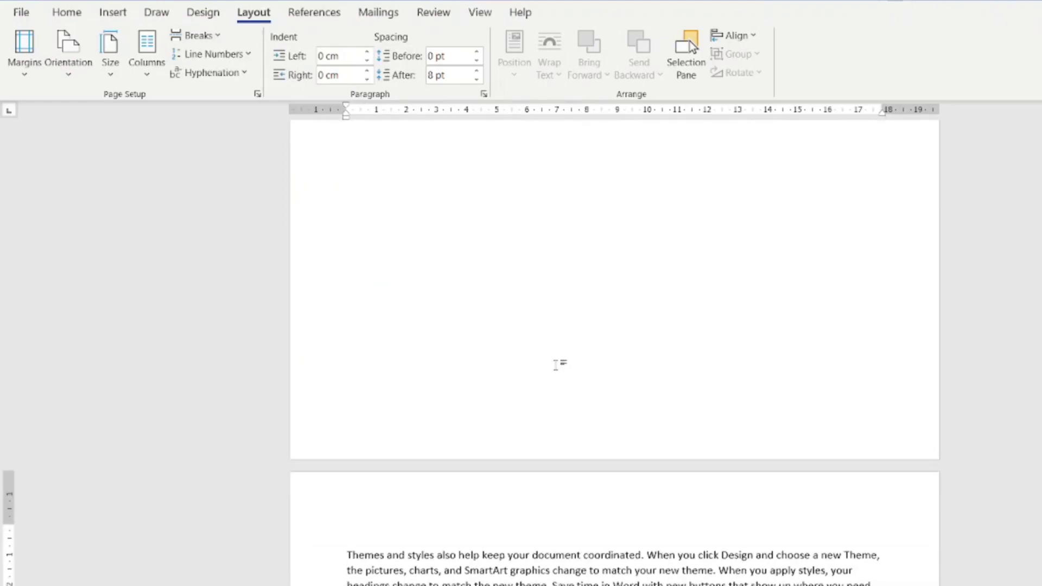
scroll(556, 364, "down", 3)
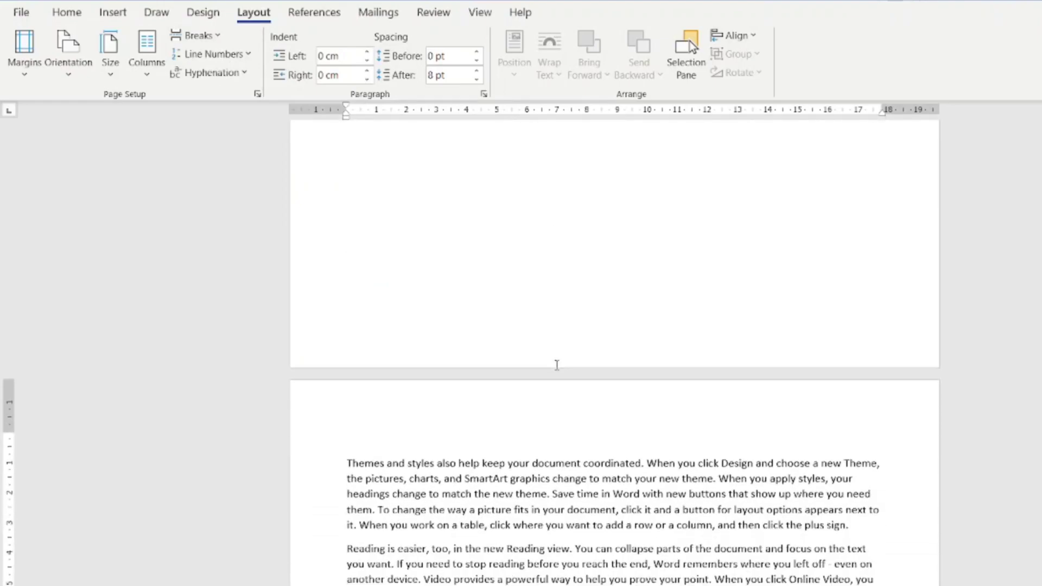
scroll(557, 365, "down", 15)
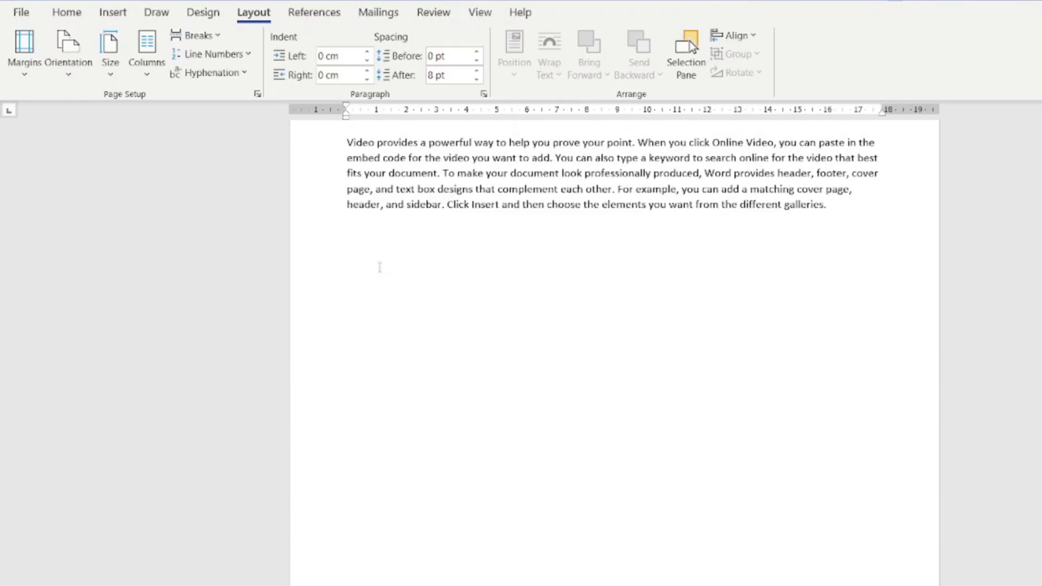
Place the cursor at the end of the first paragraph and set the text to two columns.
scroll(378, 265, "up", 1)
left_click(196, 35)
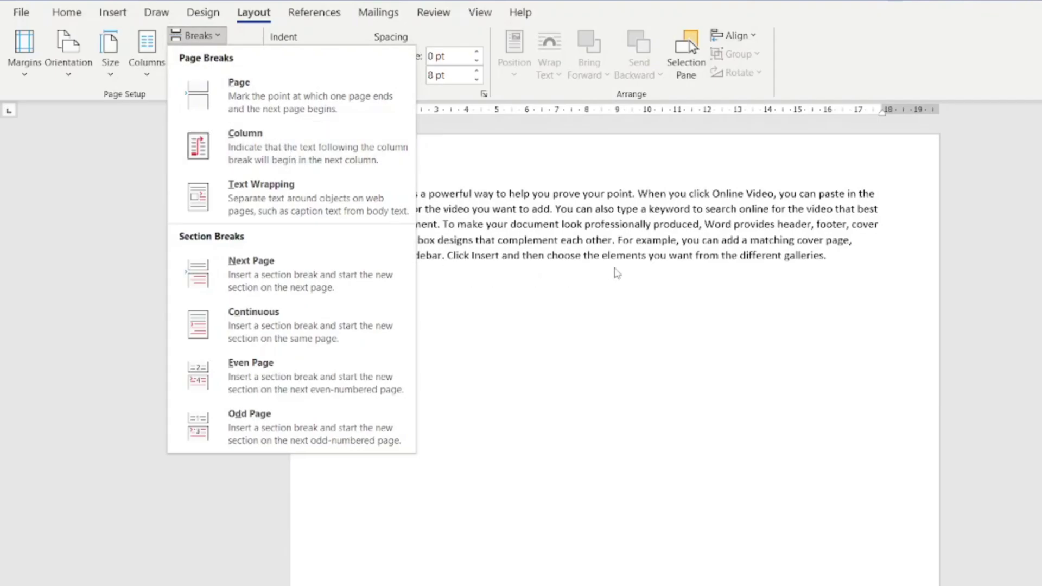
left_click(837, 263)
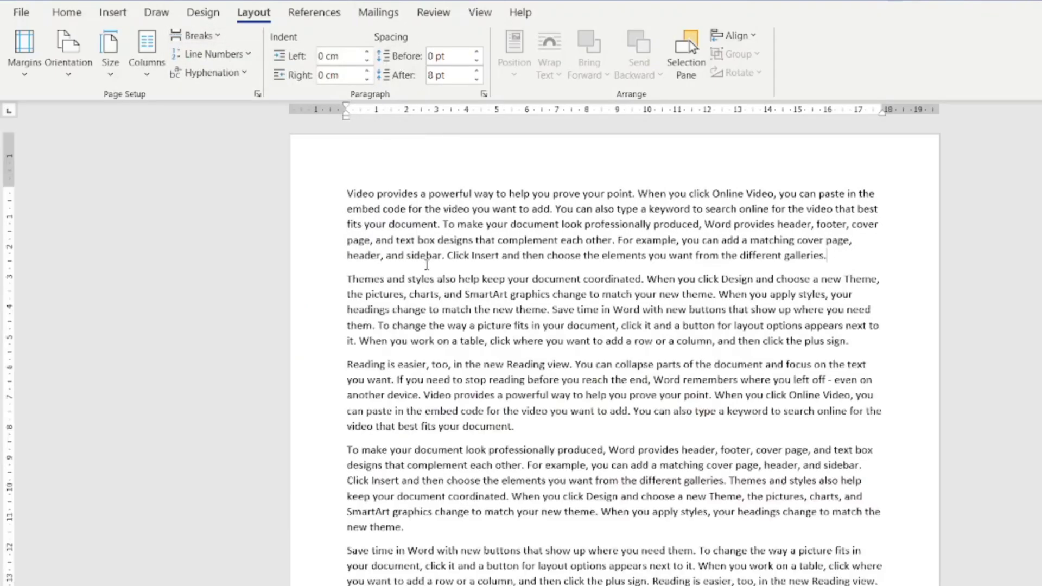
left_click(219, 41)
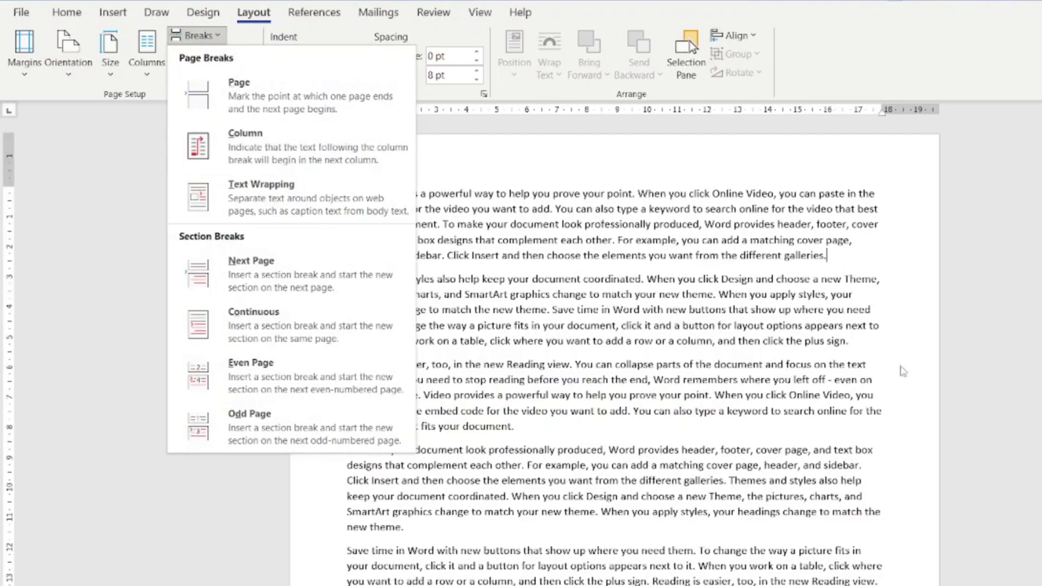
left_click(861, 351)
left_click(146, 54)
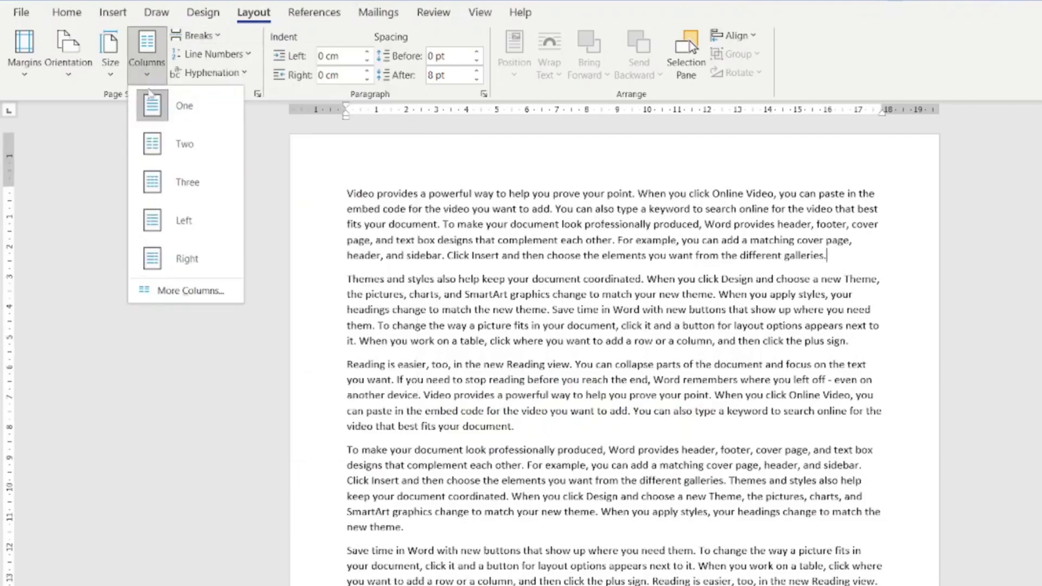
left_click(168, 150)
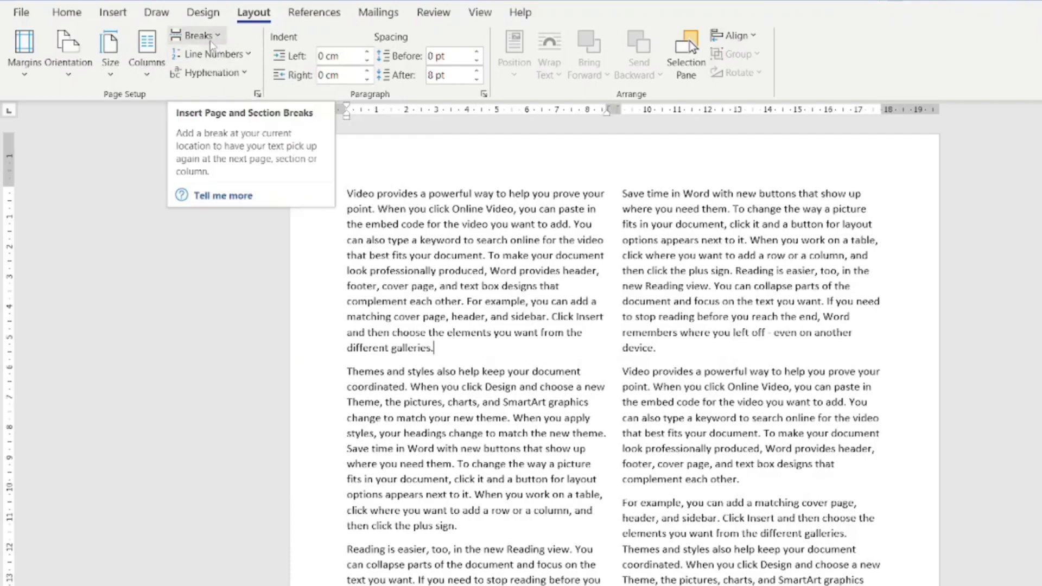
Try a column break at the end of the first paragraph, and undo both the break and the two-column layout.
left_click(212, 43)
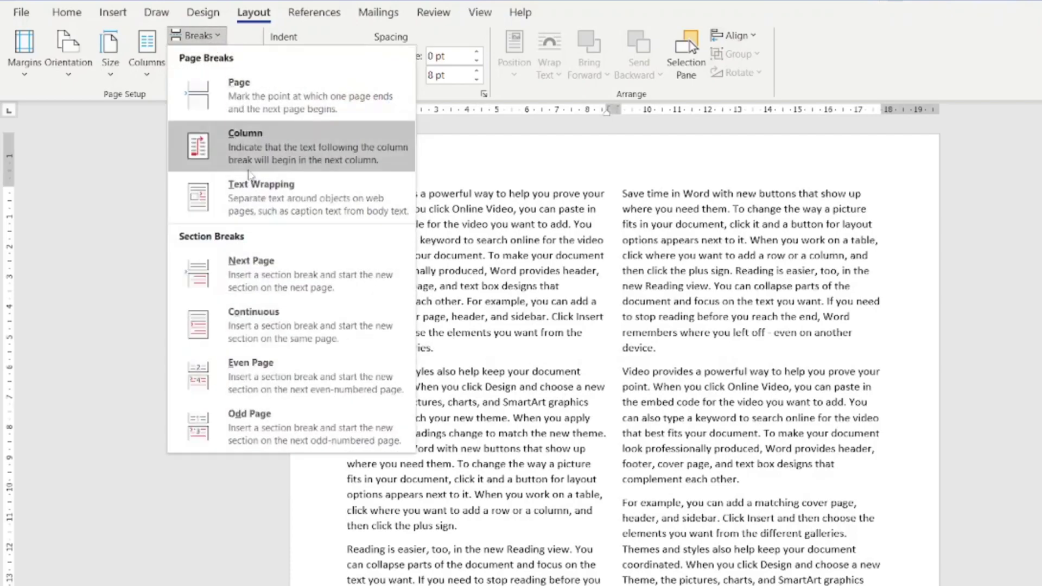
left_click(244, 171)
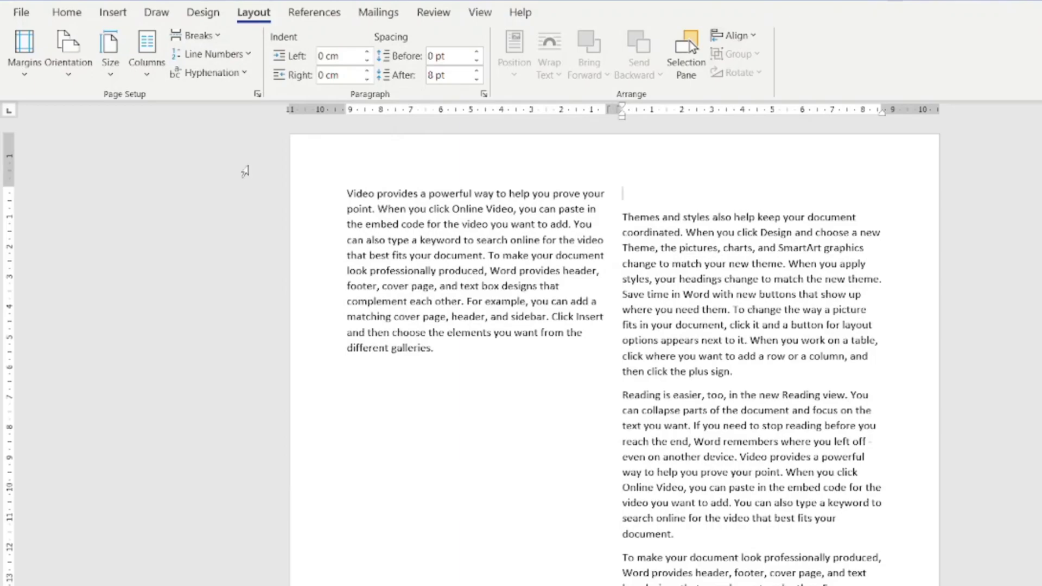
key("ctrl+z")
key("ctrl+z")
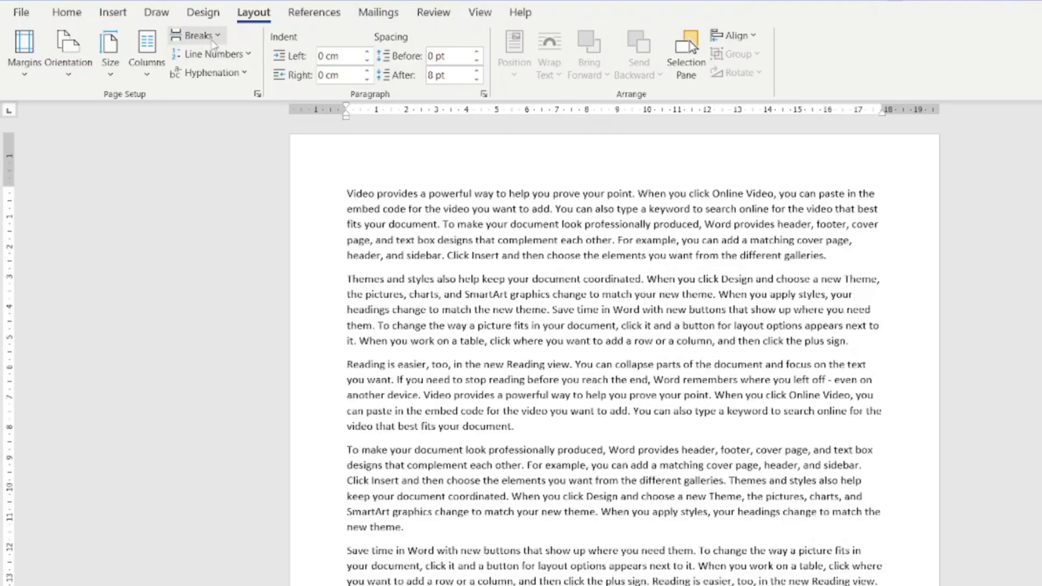
Draw a circle over the beginning of the second paragraph and set its text wrapping to Tight.
left_click(219, 38)
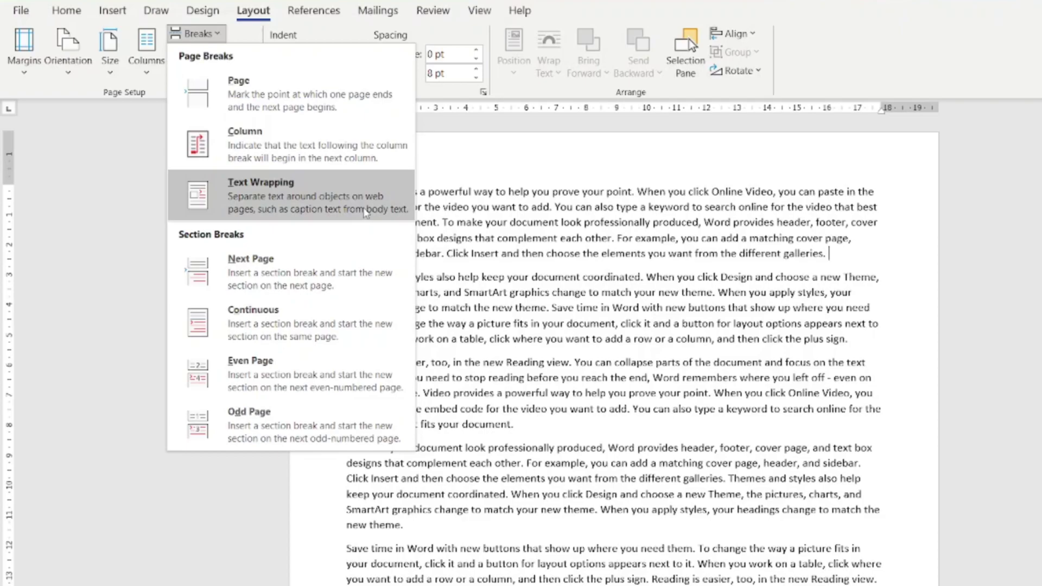
left_click(491, 278)
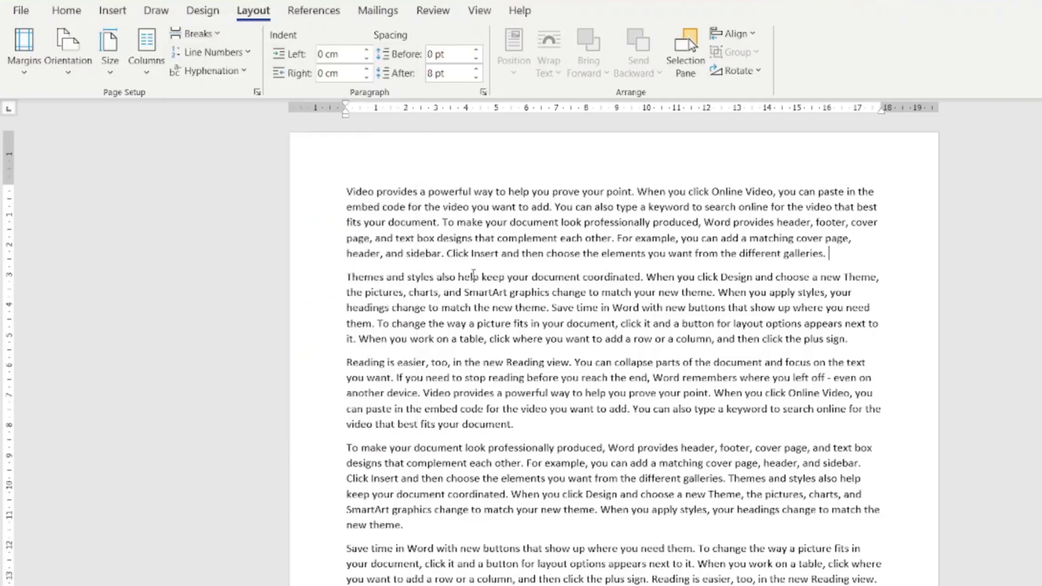
left_click(112, 10)
left_click(197, 61)
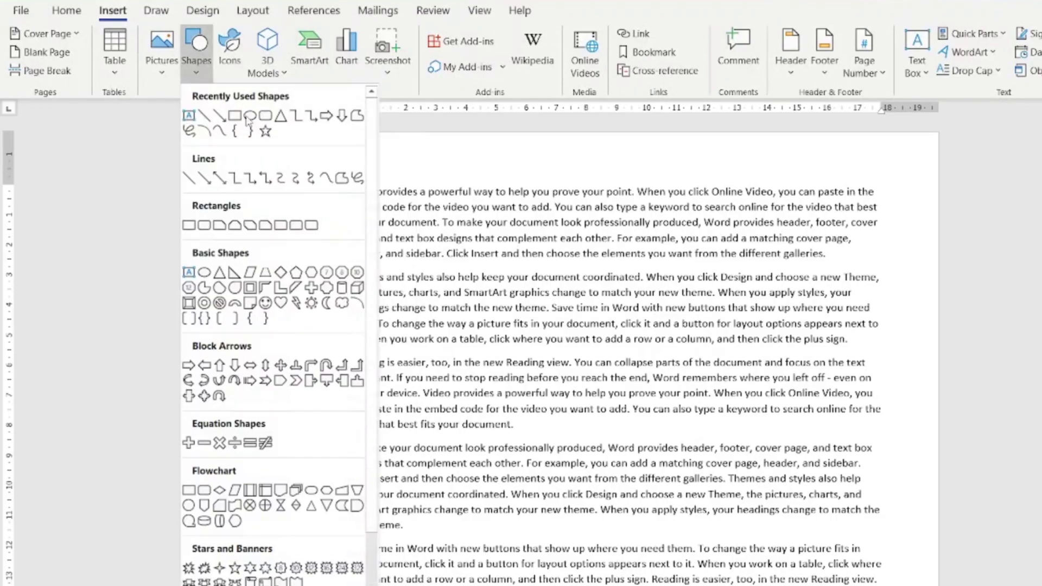
left_click(250, 117)
mouse_move(341, 264)
left_mouse_down()
mouse_move(430, 330)
mouse_move(448, 366)
left_mouse_up()
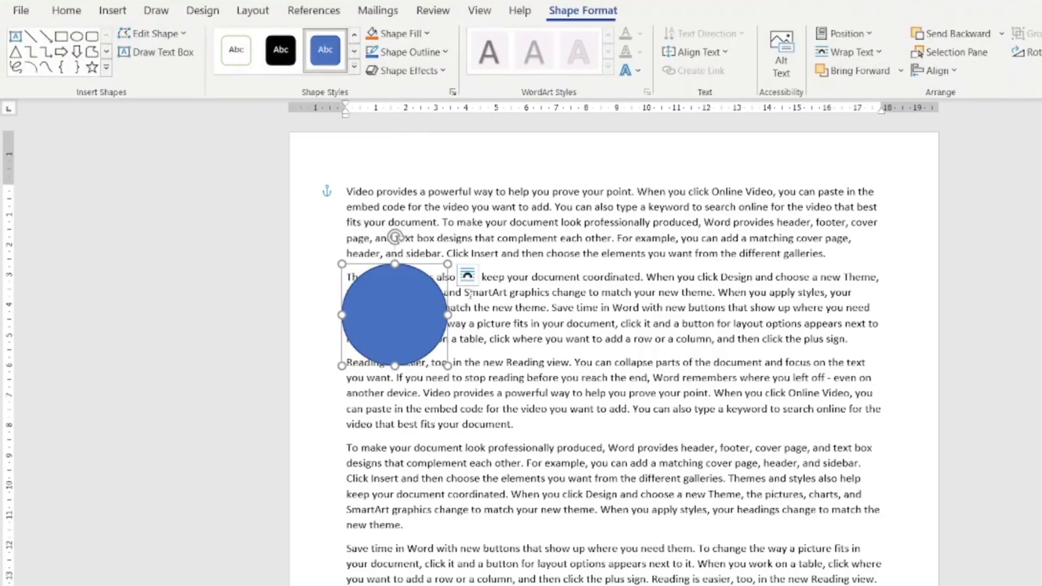
left_click(467, 276)
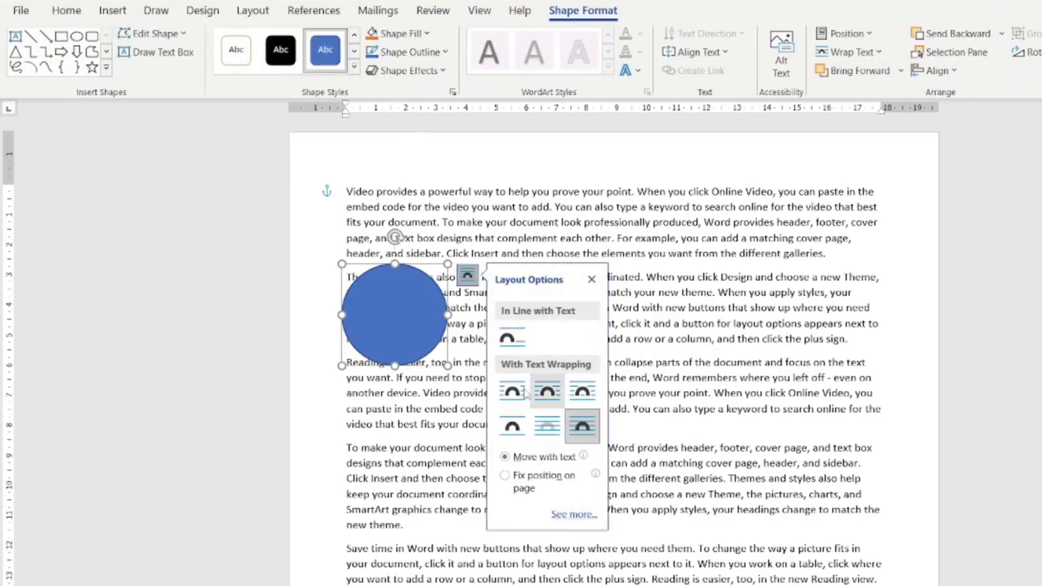
left_click(555, 398)
Insert a Text Wrapping break at the start of the second paragraph, beside the circle.
left_click(465, 338)
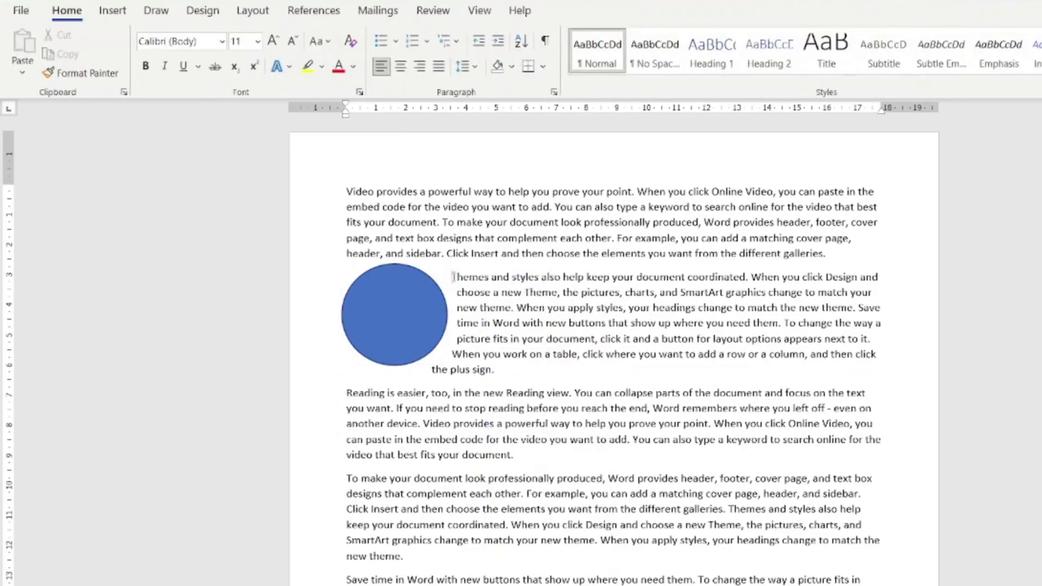
left_click(253, 11)
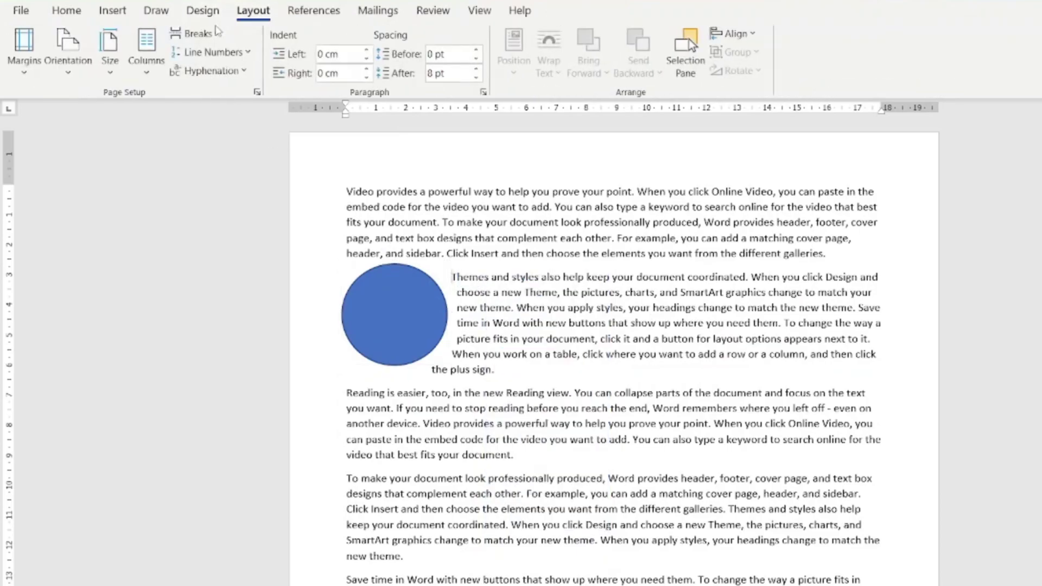
left_click(194, 33)
left_click(250, 191)
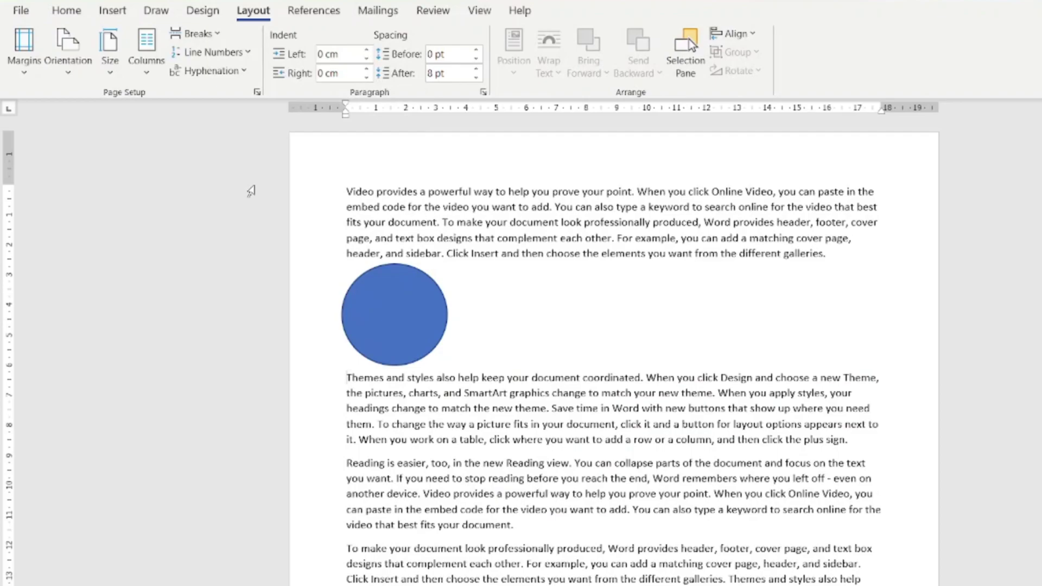
Try a Next Page section break at the end of the second paragraph and check where the text continues.
left_click(219, 38)
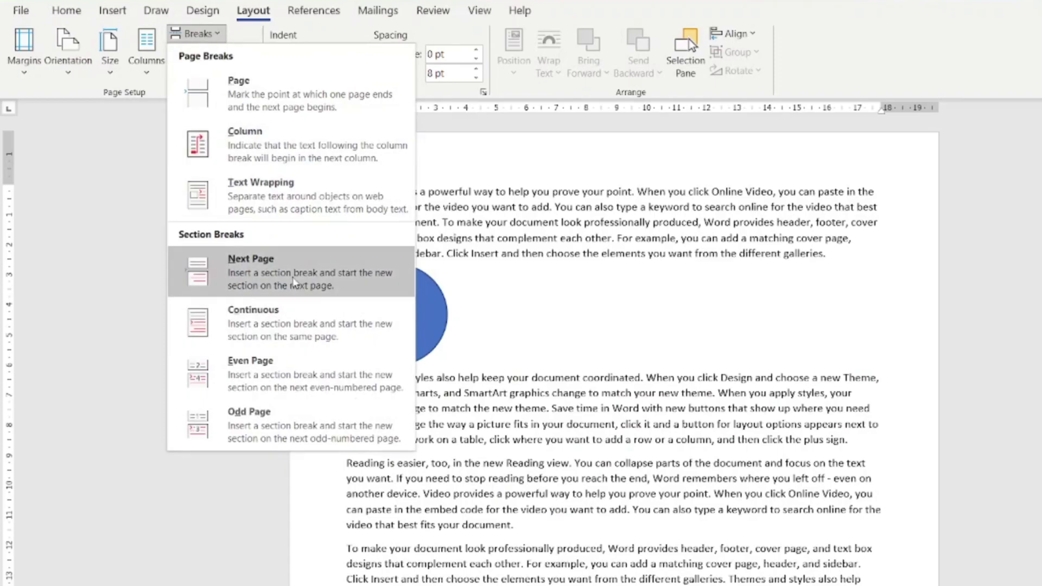
left_click(293, 281)
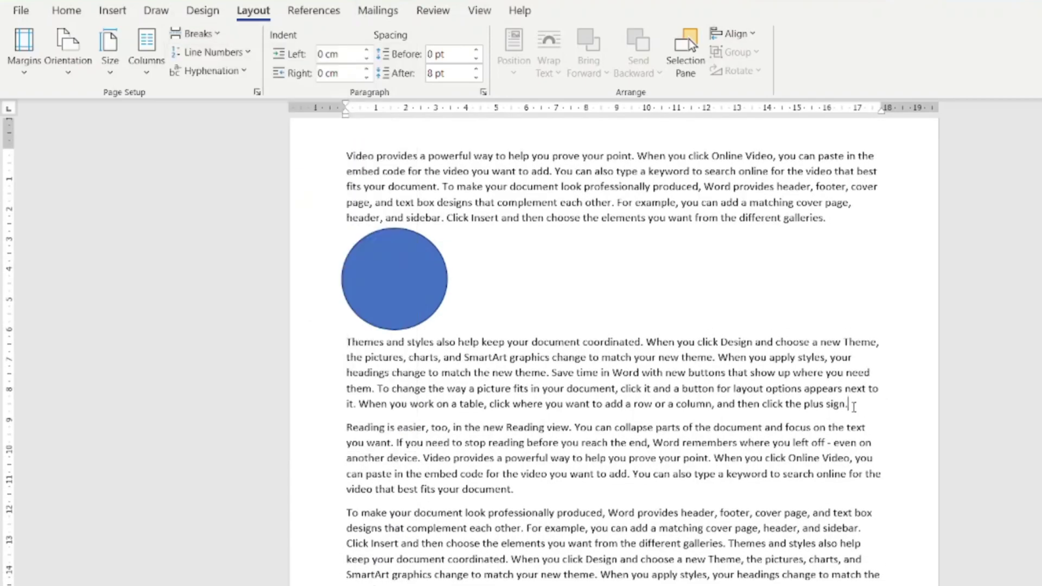
left_click(196, 33)
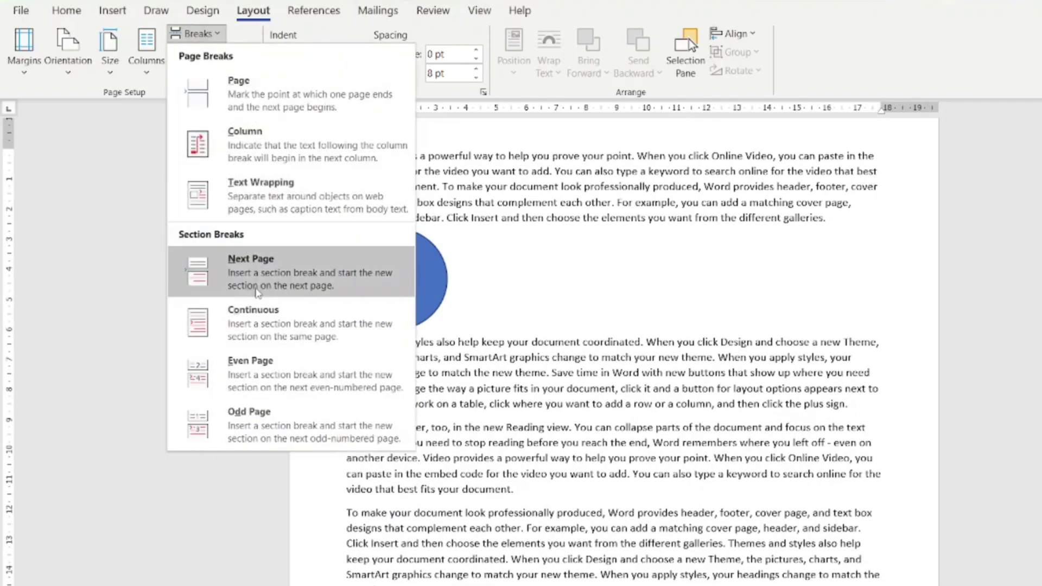
left_click(253, 293)
scroll(507, 379, "down", 10)
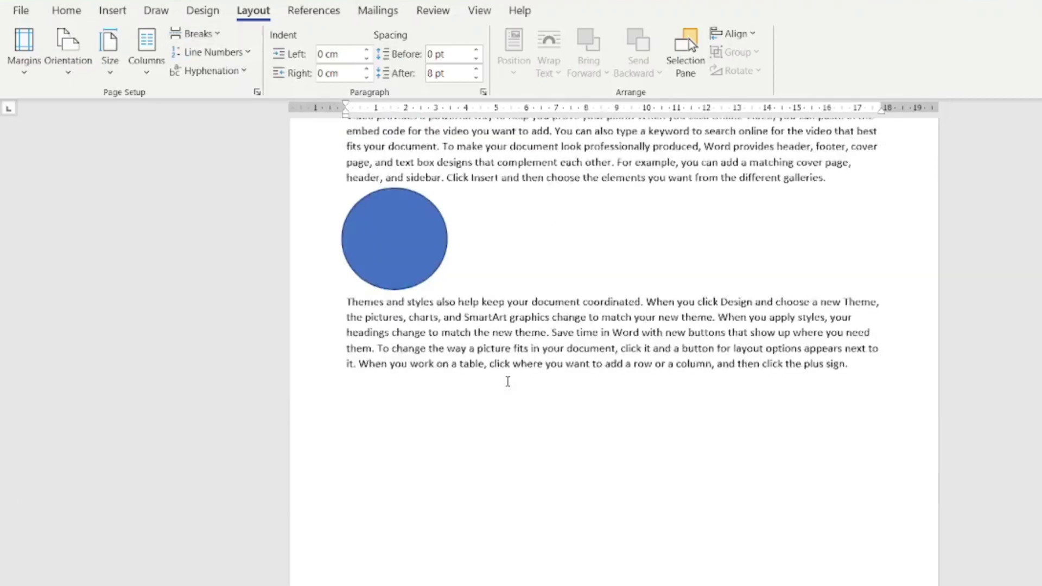
Try a Continuous section break at the end of the second paragraph.
left_click(198, 33)
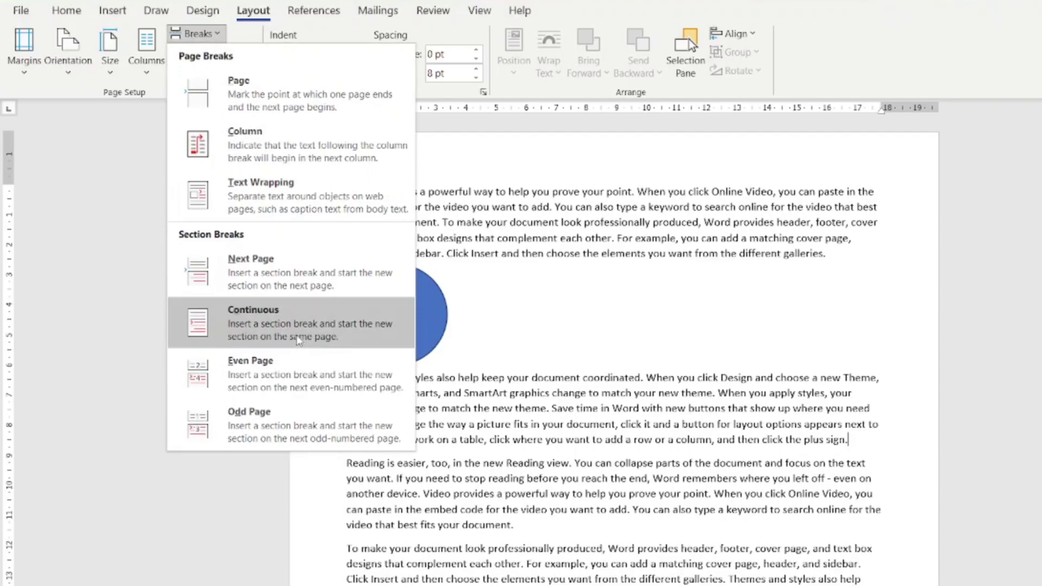
left_click(298, 339)
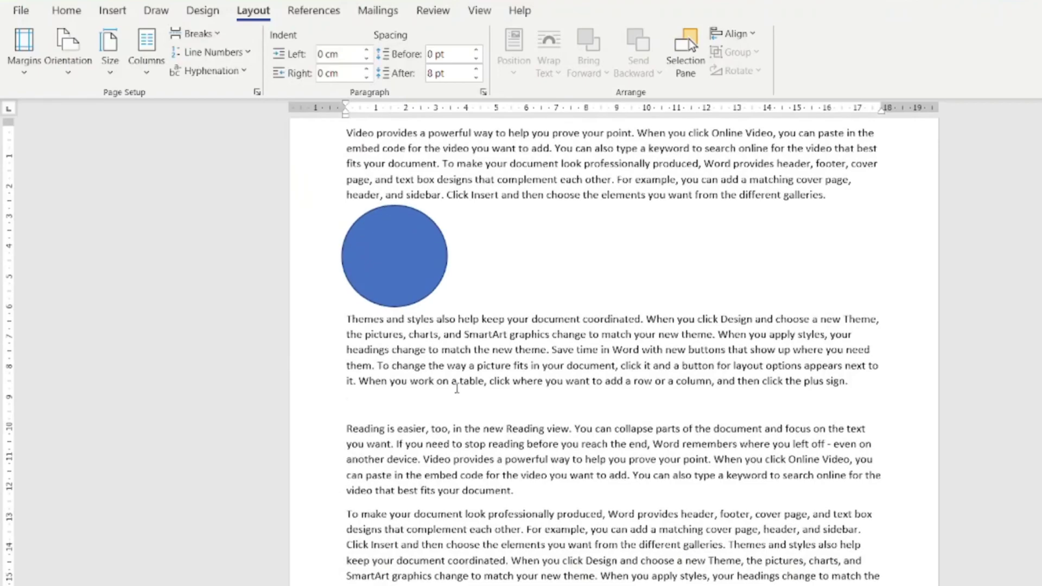
Try an Even Page section break at the end of the second paragraph and check the text on the following page.
left_click(197, 34)
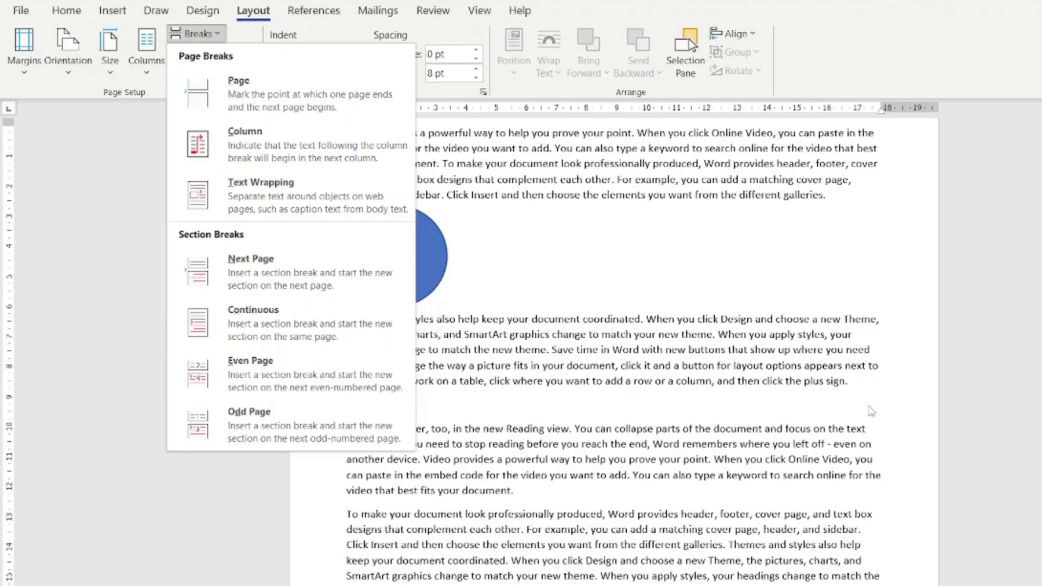
left_click(859, 381)
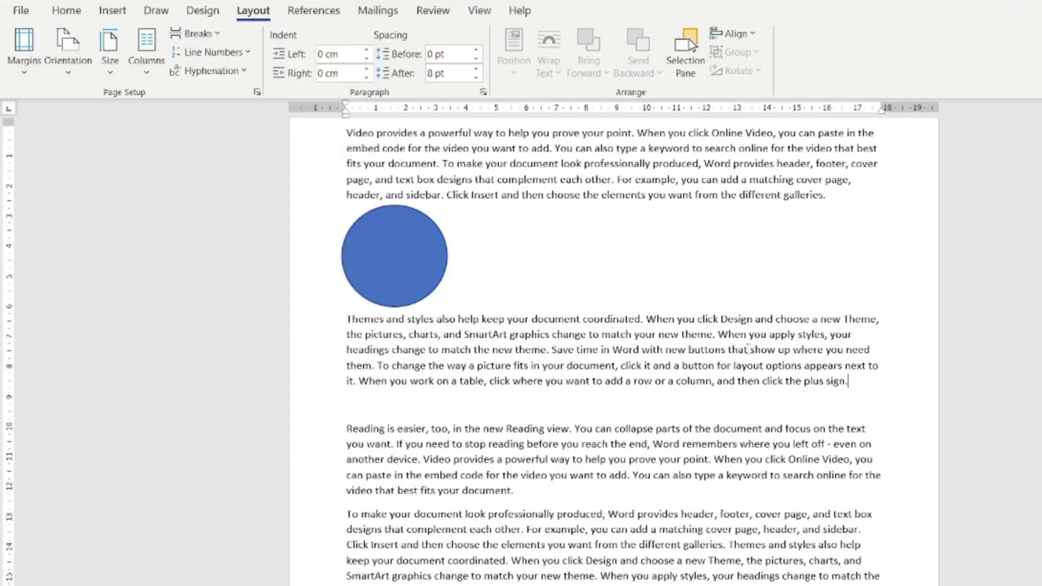
left_click(195, 34)
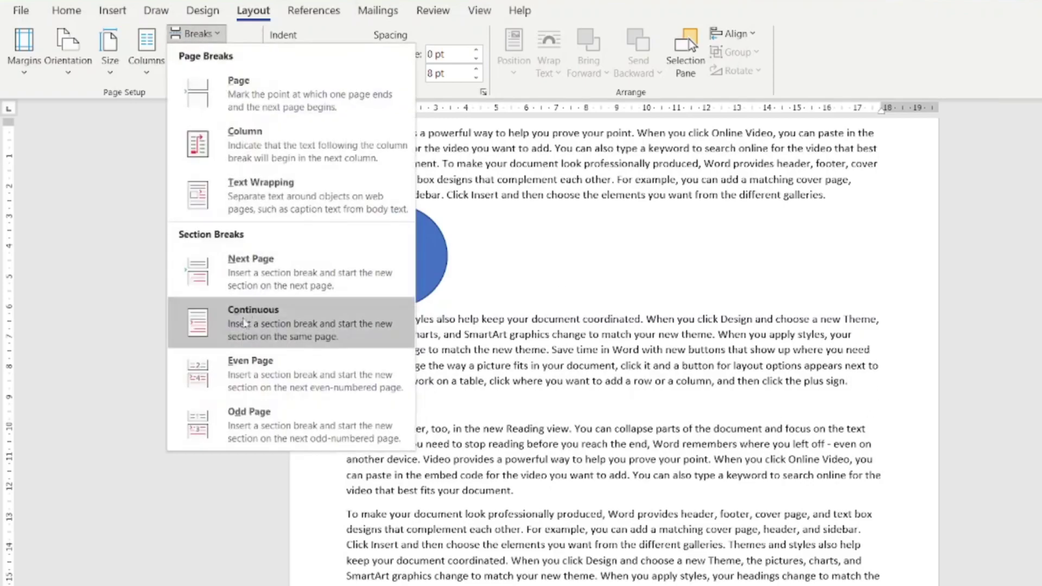
left_click(244, 358)
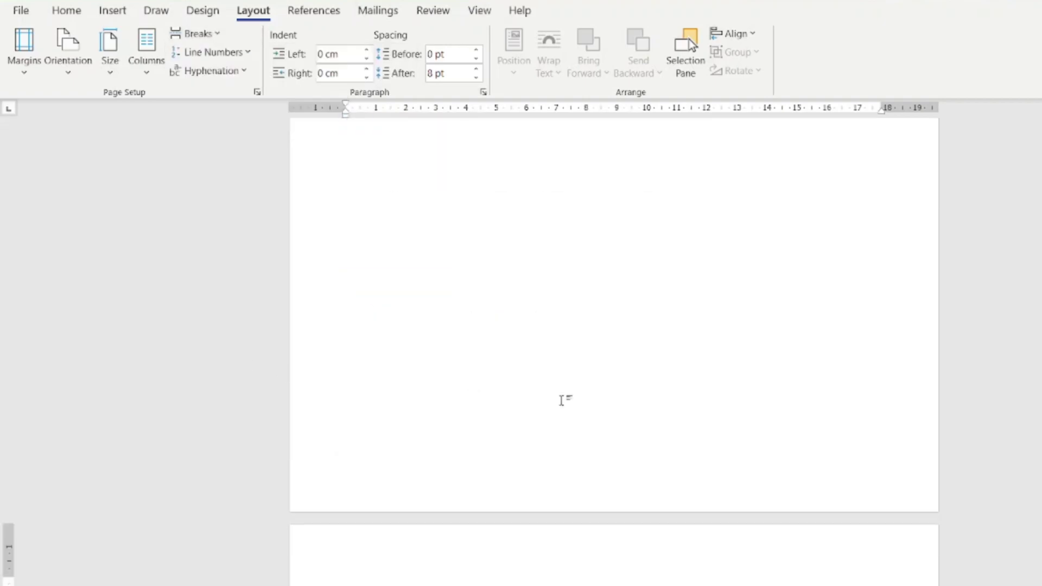
scroll(562, 400, "down", 15)
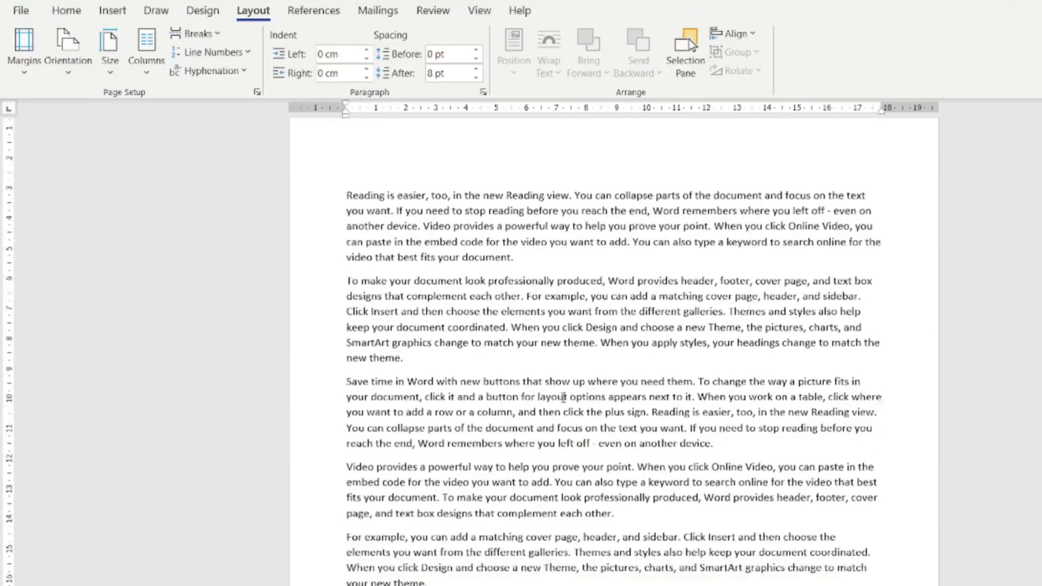
scroll(563, 398, "up", 3)
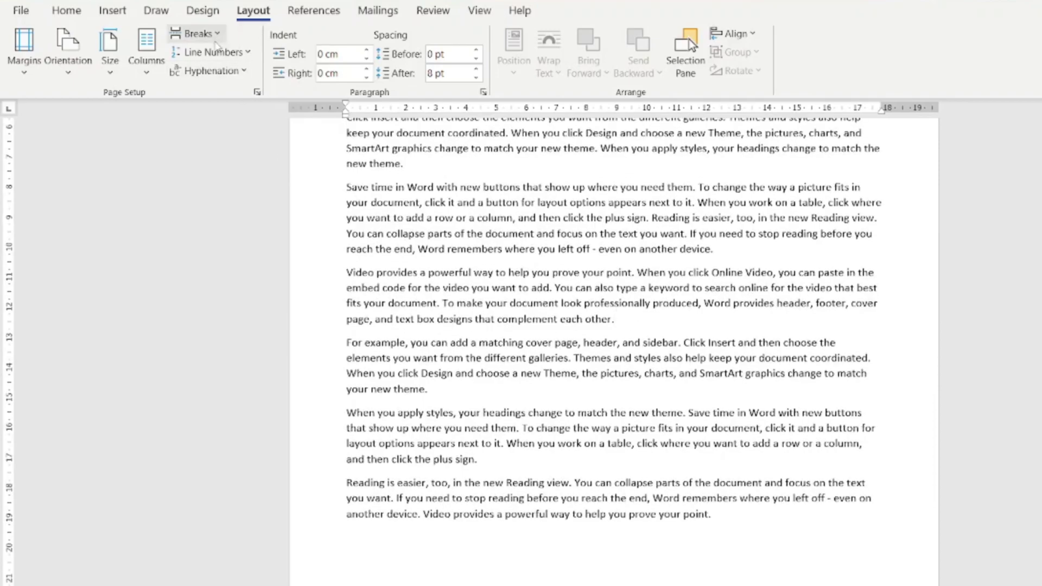
Try another Even Page section break after the paragraph ending "complement each other." and review the resulting pages.
left_click(215, 36)
left_click(270, 378)
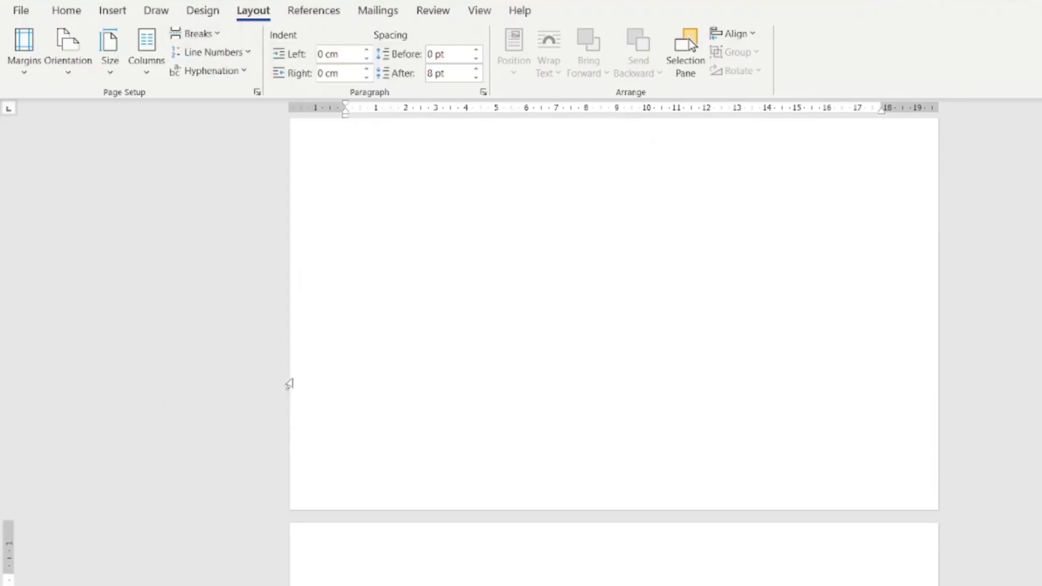
scroll(500, 392, "down", 1)
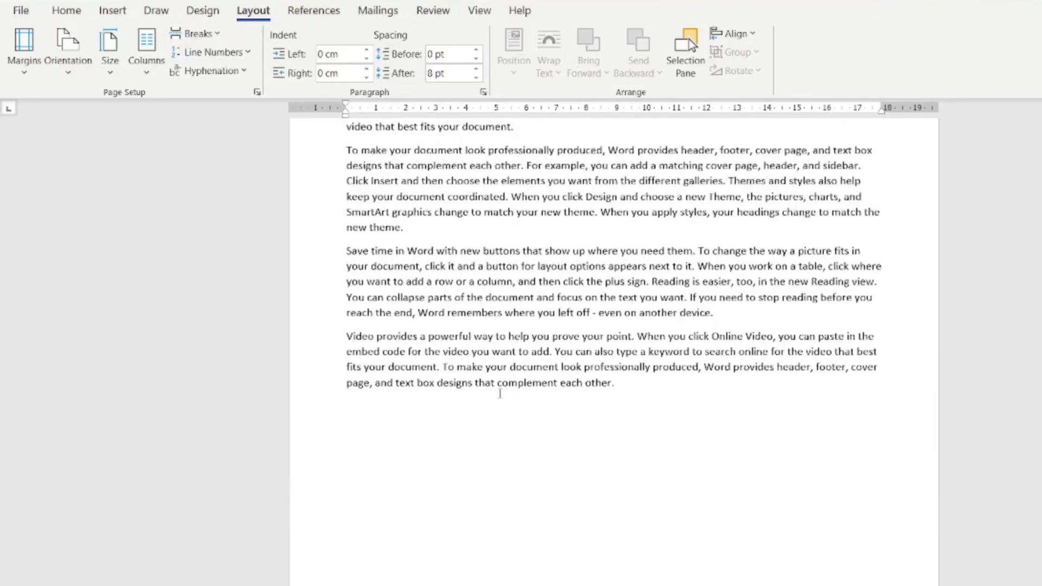
scroll(501, 391, "down", 4)
scroll(501, 389, "down", 3)
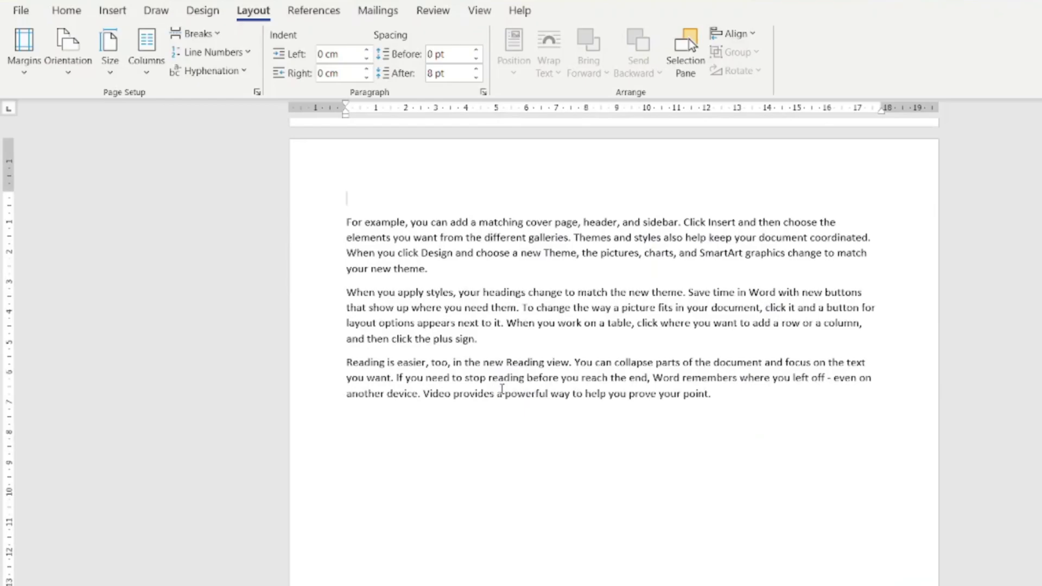
scroll(502, 388, "up", 20)
scroll(502, 389, "down", 5)
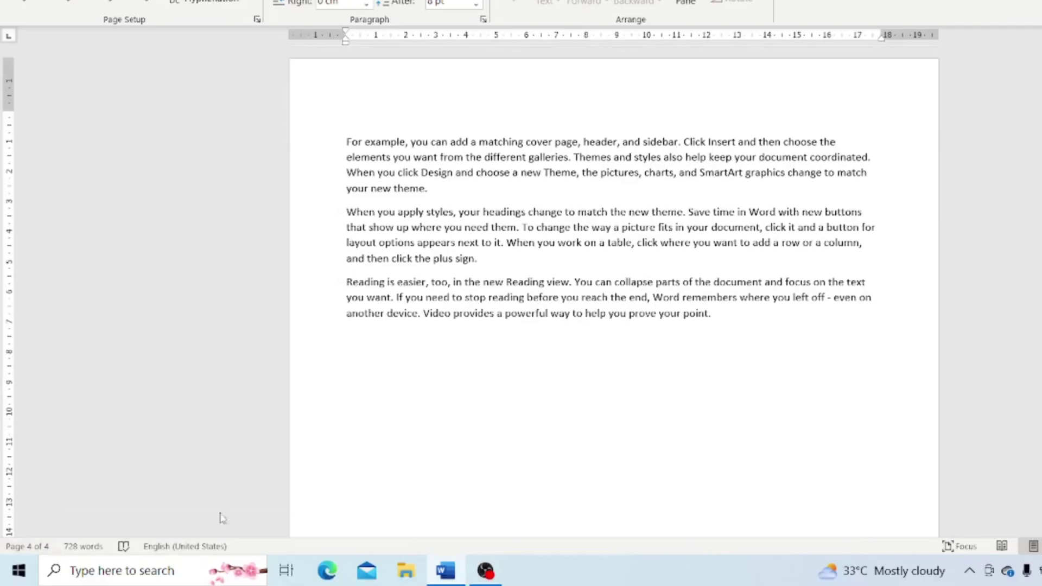
Check the document's pages in the print preview, and return to the document to look through its text.
key("ctrl+p")
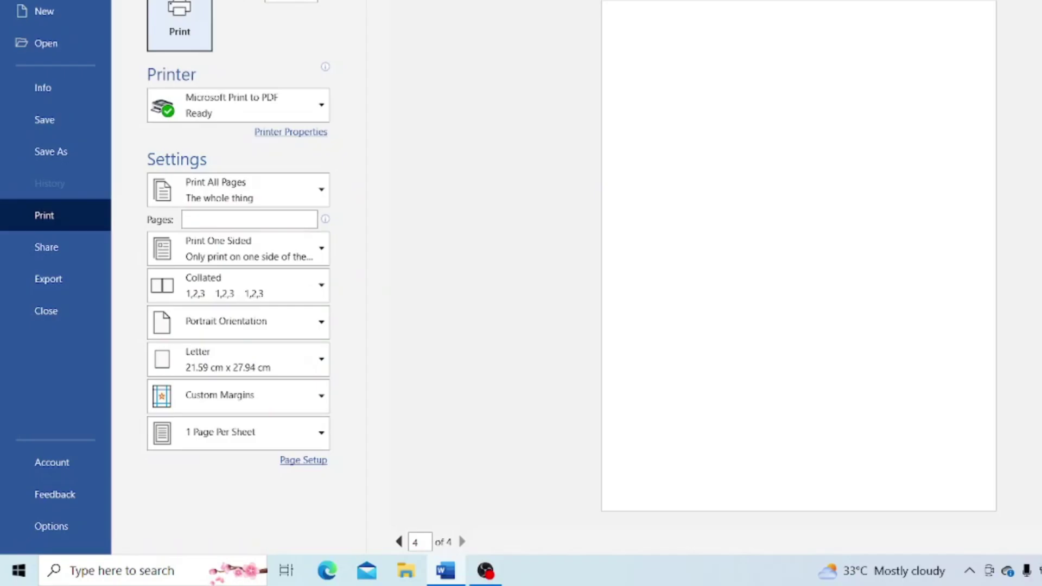
key("Escape")
scroll(504, 259, "up", 10)
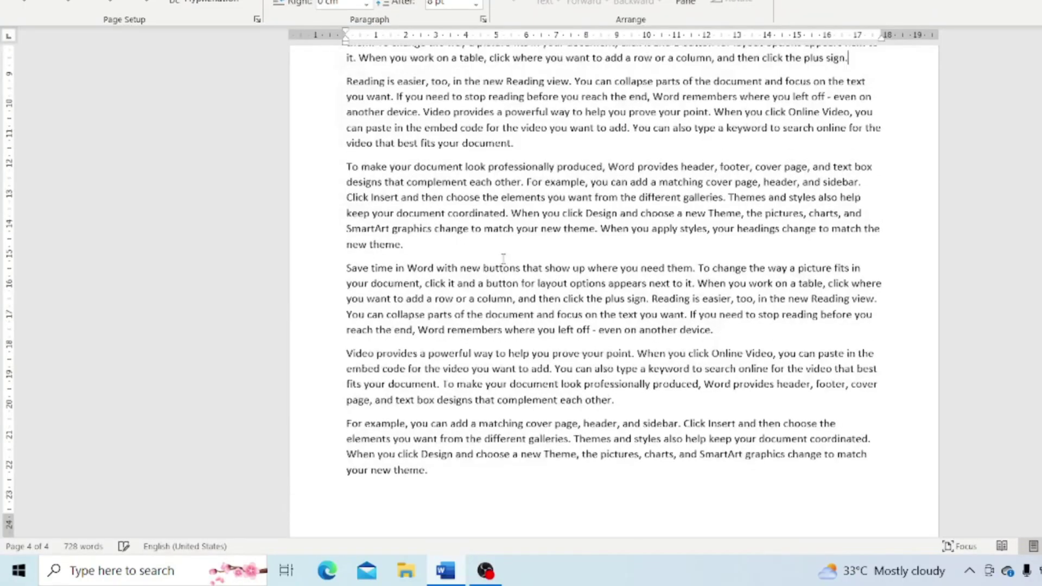
scroll(504, 259, "up", 2)
scroll(503, 259, "down", 5)
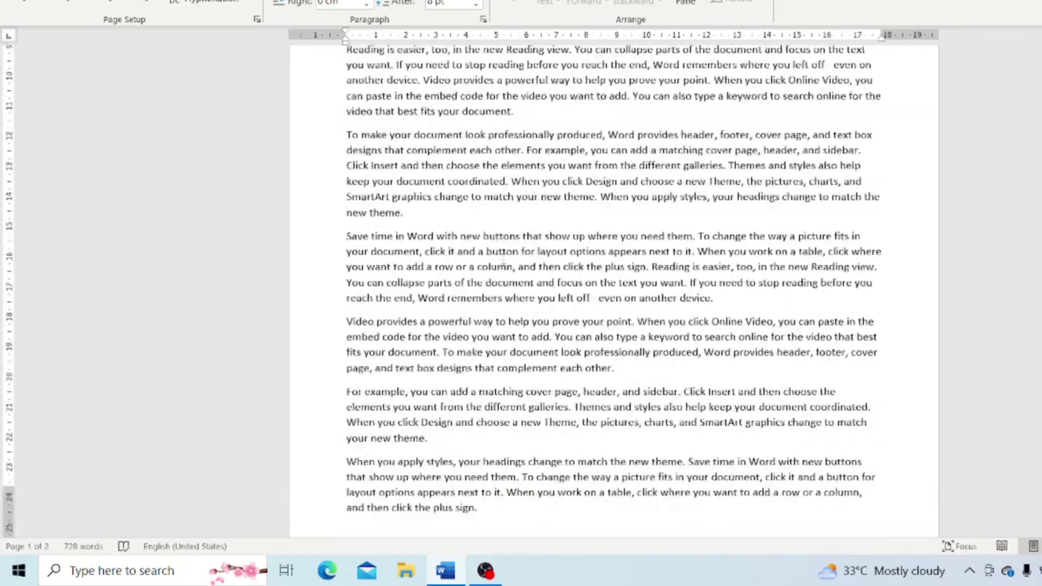
Try an Odd Page section break at the end of the second paragraph and review the resulting pages.
scroll(504, 259, "up", 4)
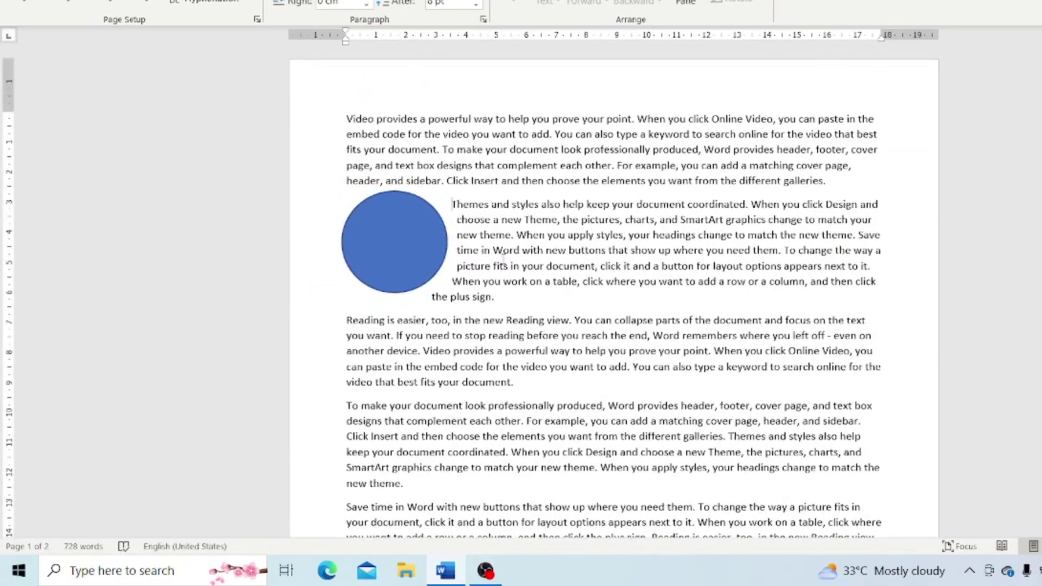
left_click(524, 274)
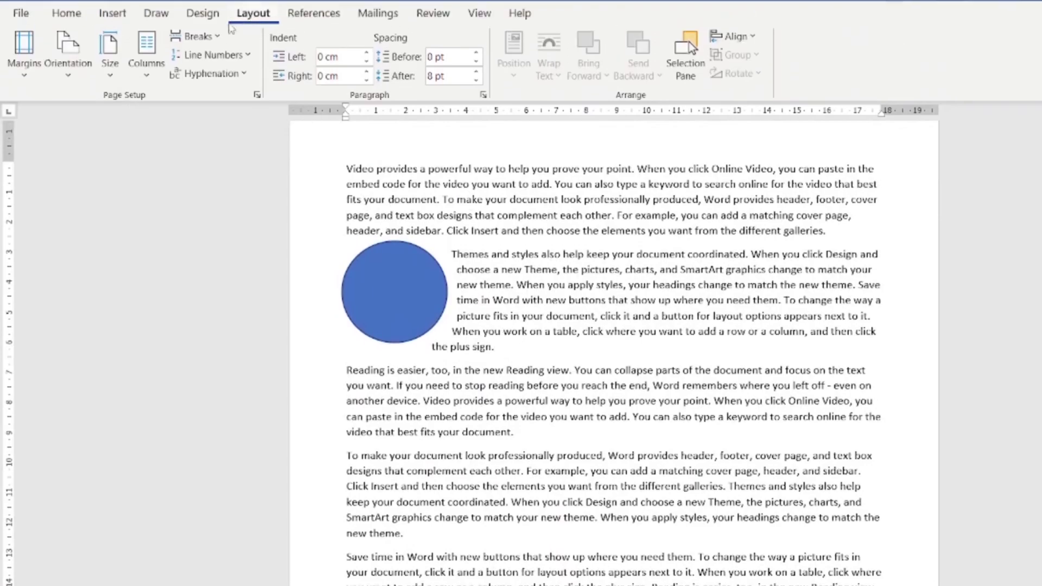
left_click(197, 36)
left_click(255, 426)
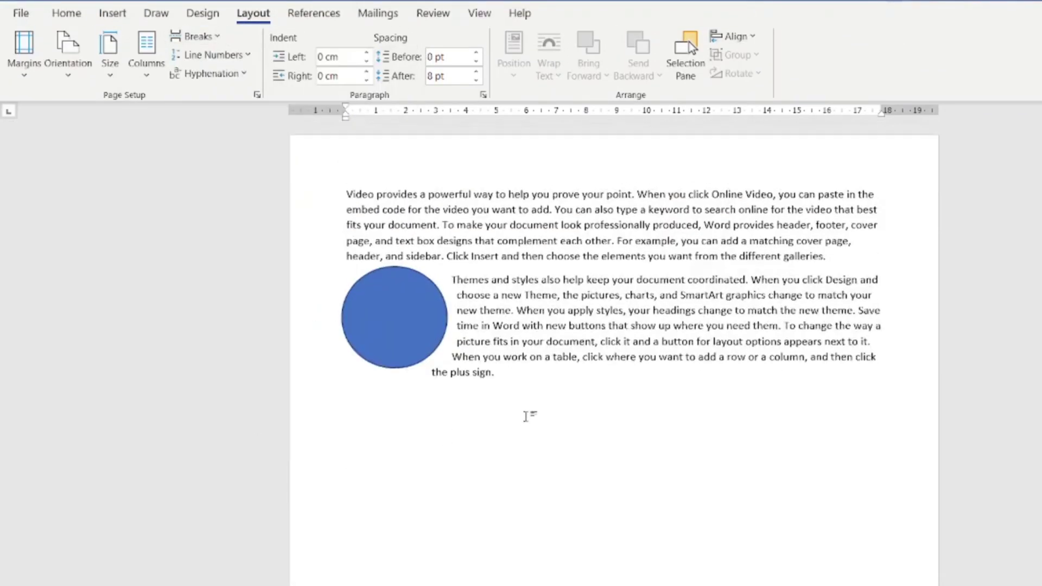
scroll(526, 416, "down", 8)
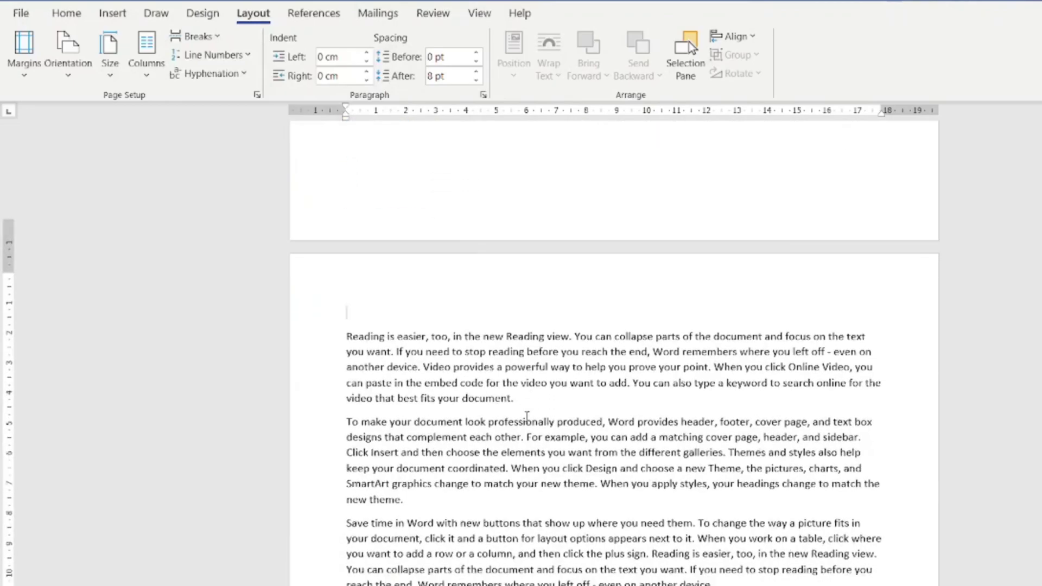
scroll(526, 417, "down", 2)
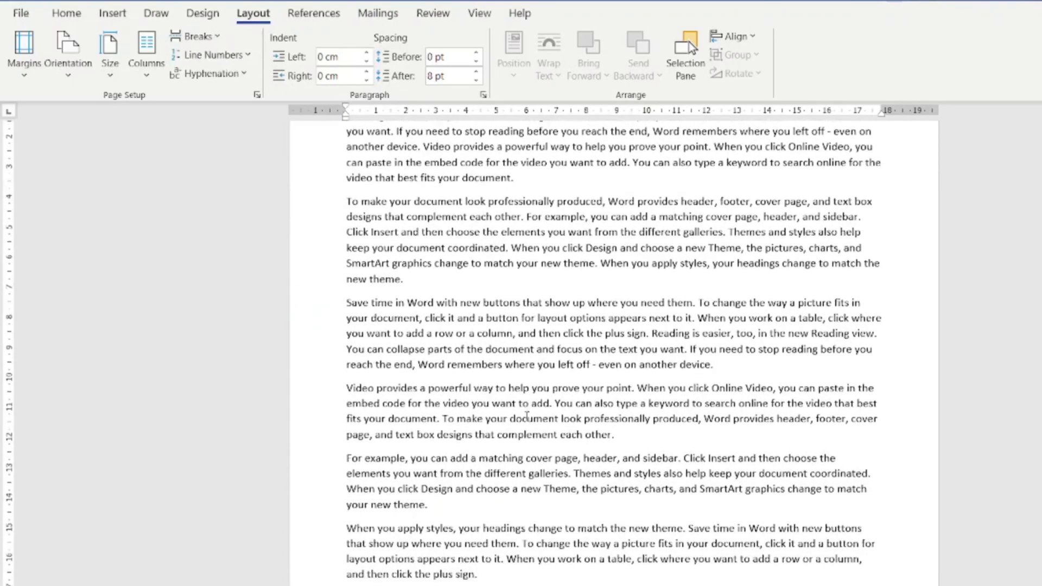
scroll(526, 417, "down", 1)
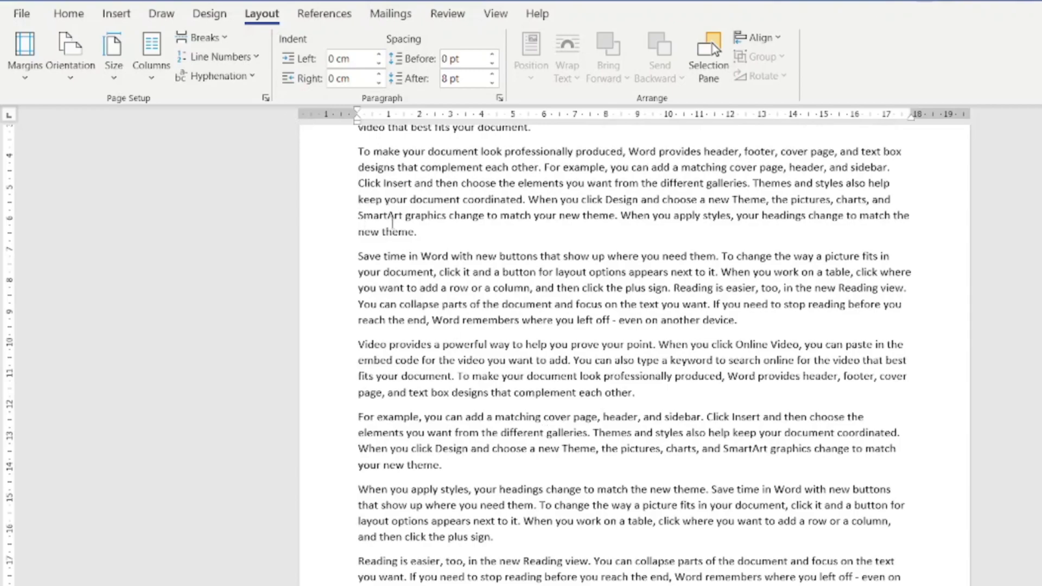
scroll(383, 212, "up", 4)
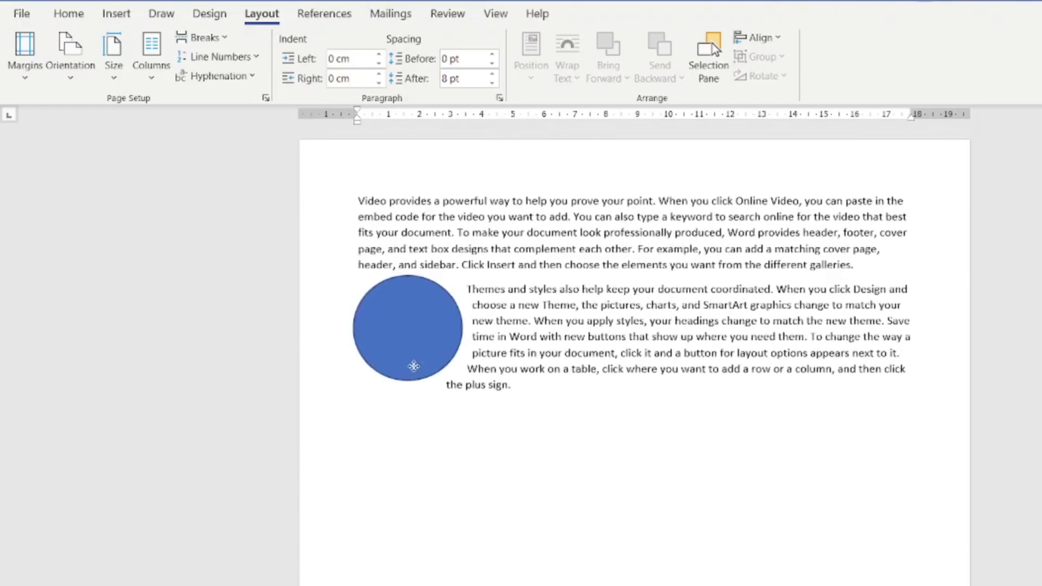
Delete the blue circle beside the second paragraph and look at the available line numbering options.
left_click(413, 366)
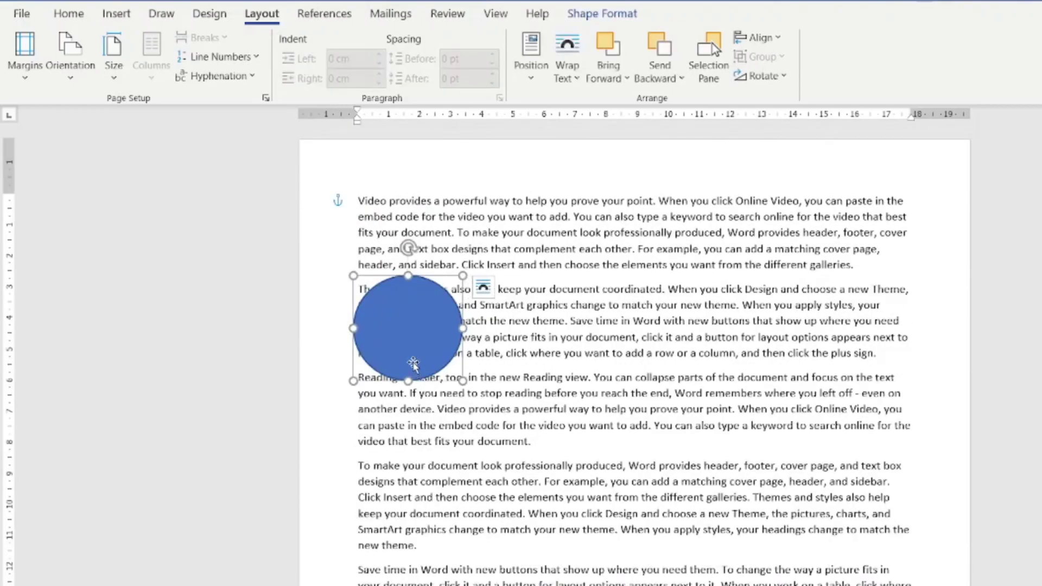
key("Delete")
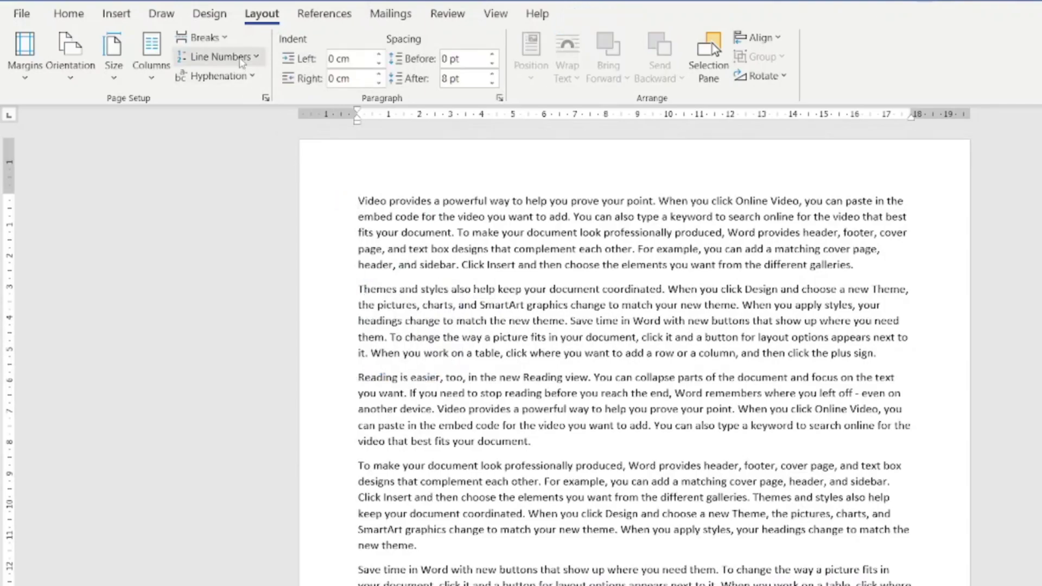
left_click(242, 58)
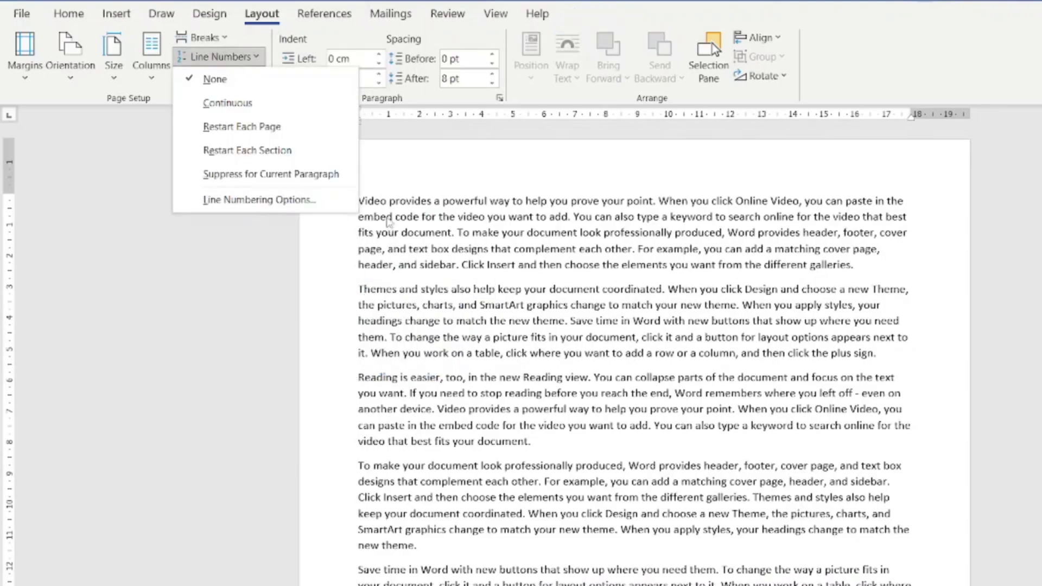
left_click(389, 223)
Insert a page break at the end of the fifth paragraph, after "even on another device.".
scroll(552, 465, "down", 13)
scroll(551, 465, "up", 4)
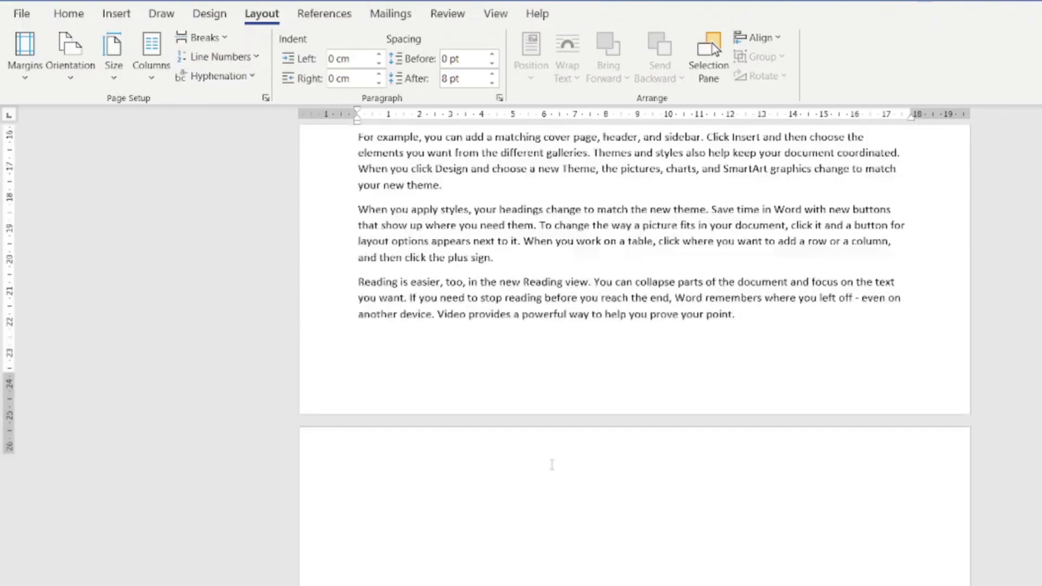
scroll(551, 465, "up", 6)
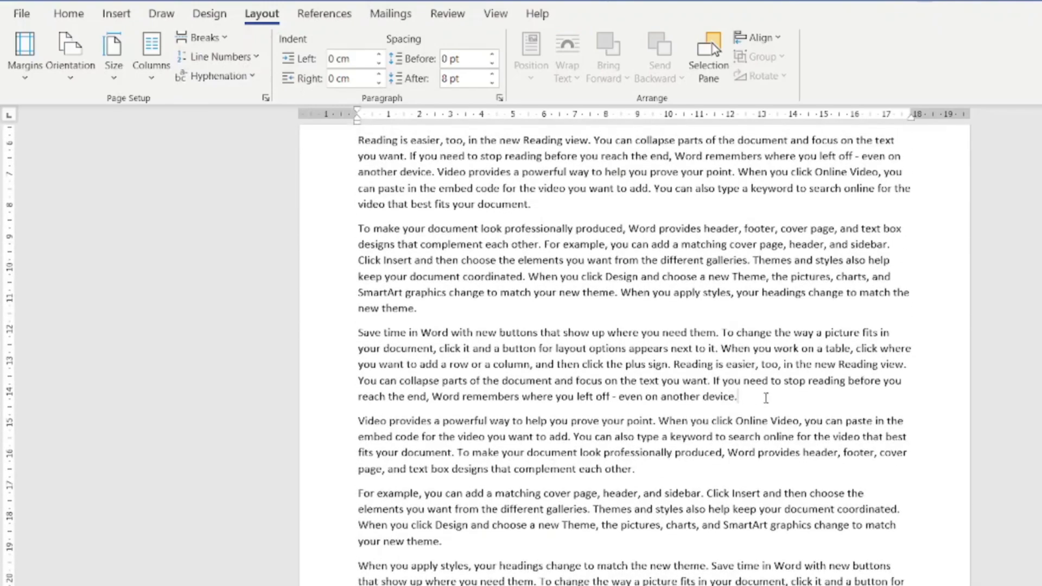
left_click(201, 37)
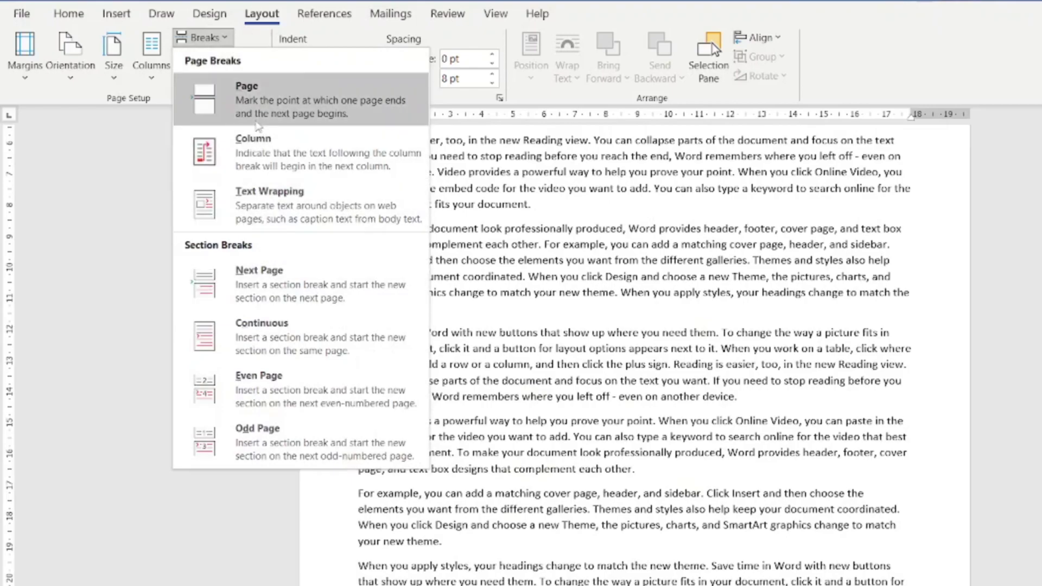
left_click(255, 87)
Apply Continuous line numbering to the document and check the numbers across both pages.
scroll(553, 377, "up", 5)
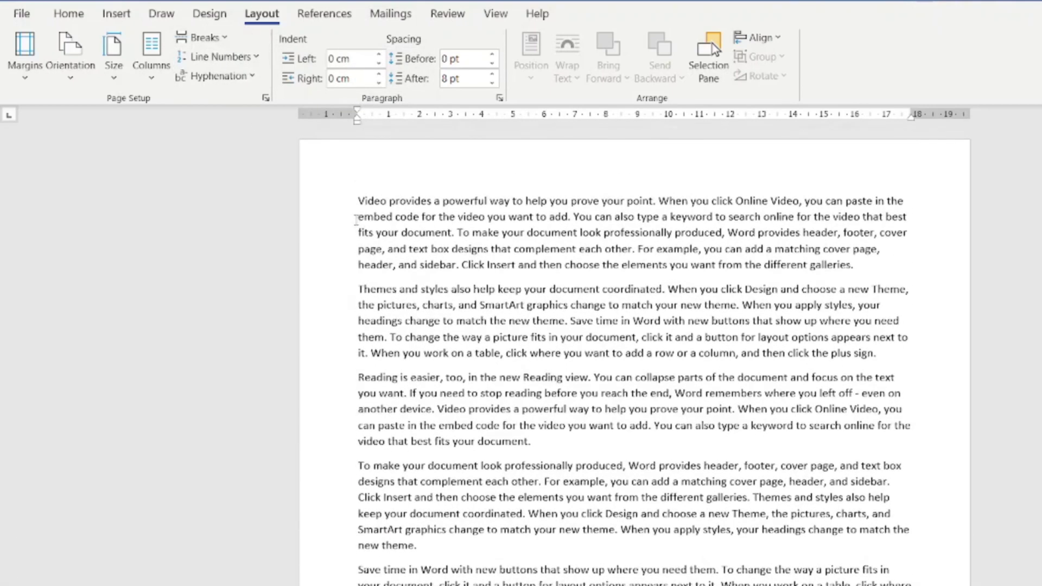
left_click(375, 216)
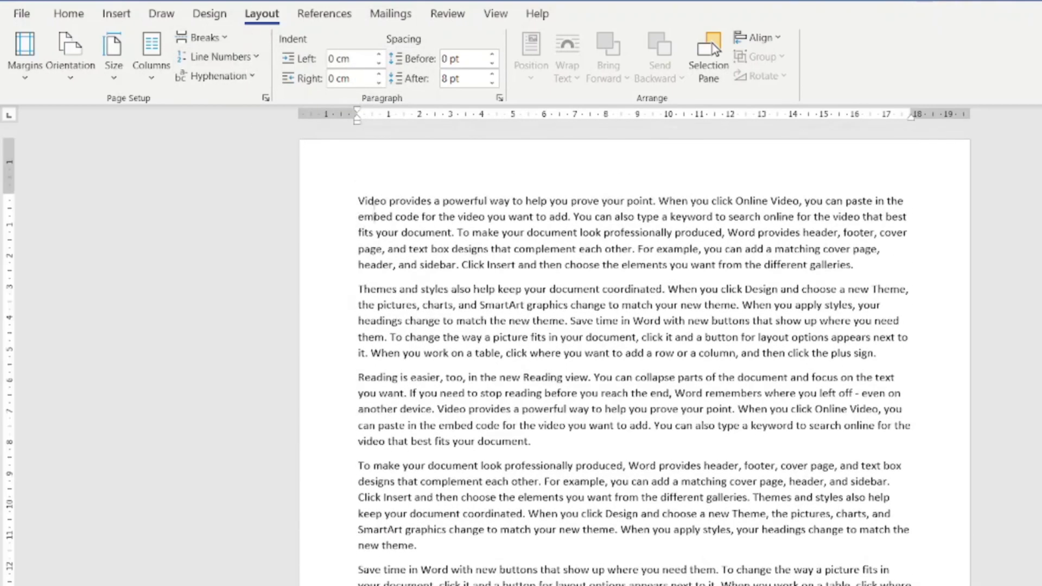
left_click(231, 58)
left_click(224, 100)
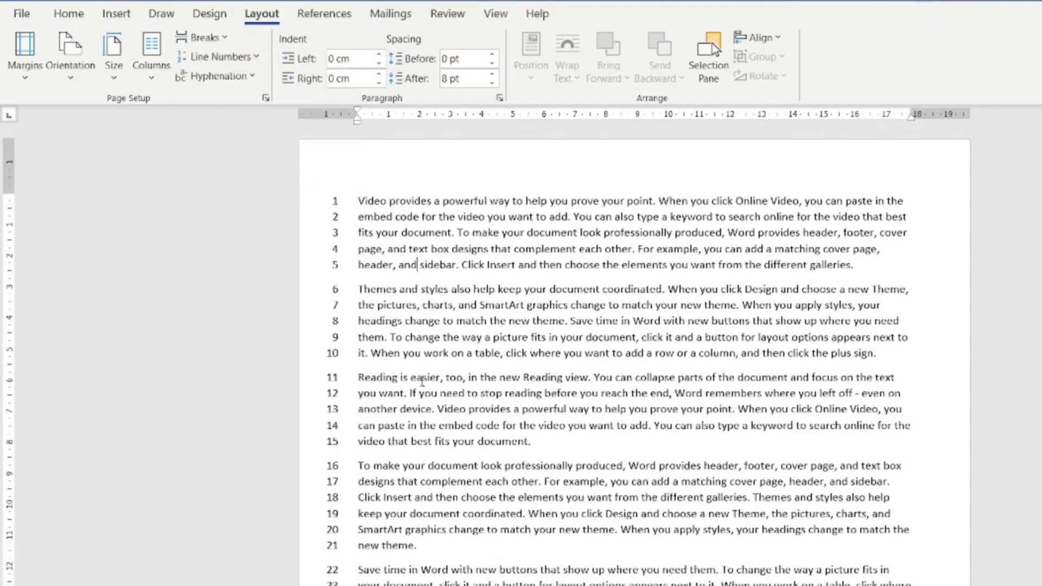
scroll(422, 381, "down", 12)
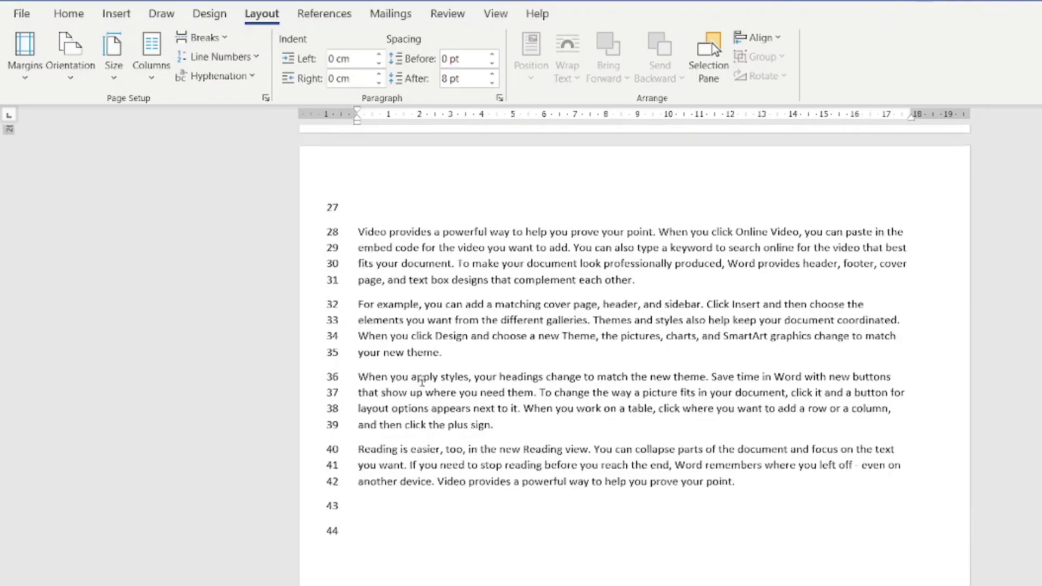
scroll(422, 382, "up", 12)
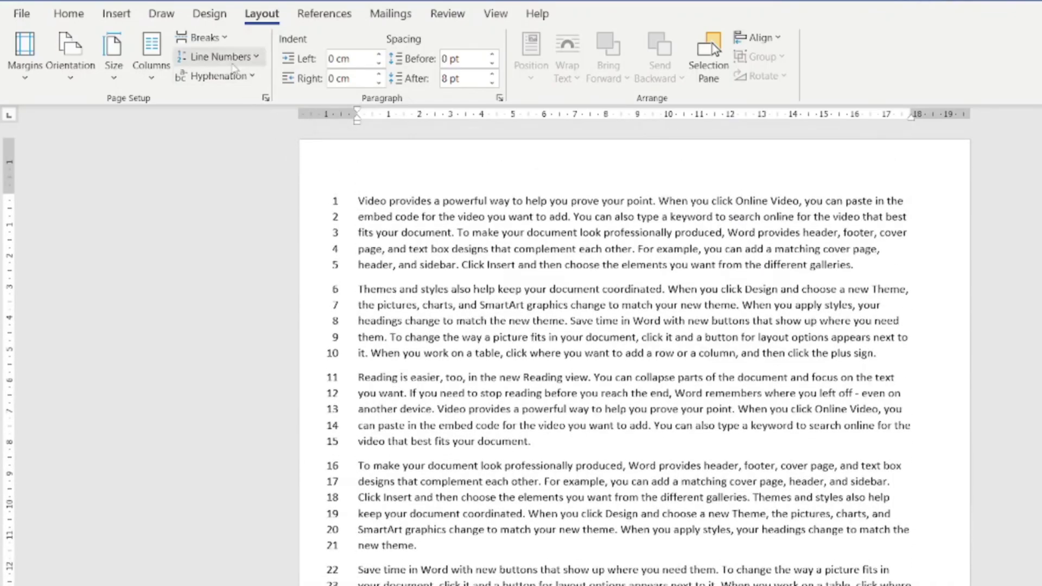
Switch the line numbering to Restart Each Page and compare the line numbers on the first and second pages.
left_click(231, 57)
left_click(244, 136)
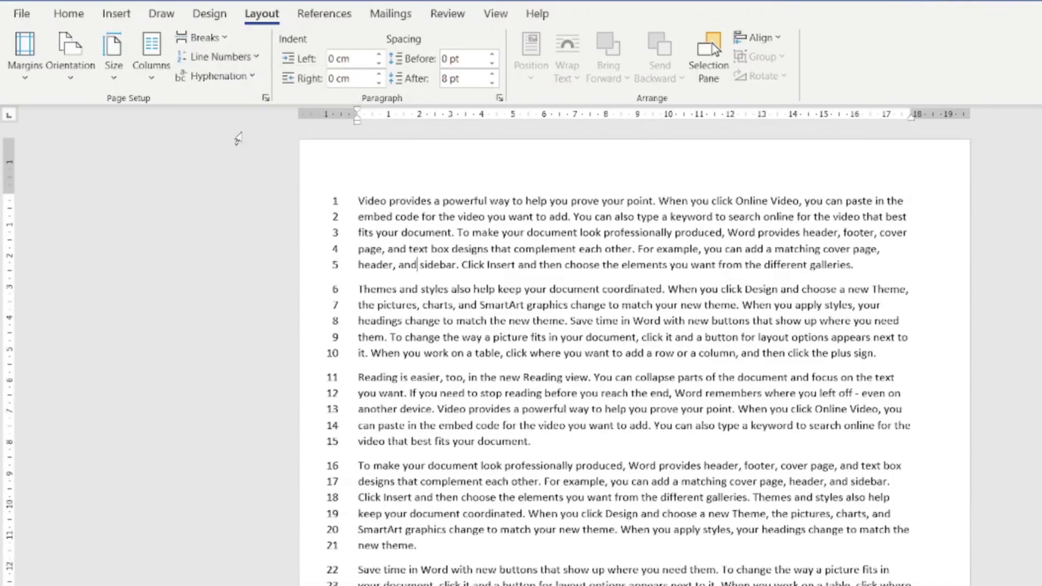
scroll(500, 399, "down", 1)
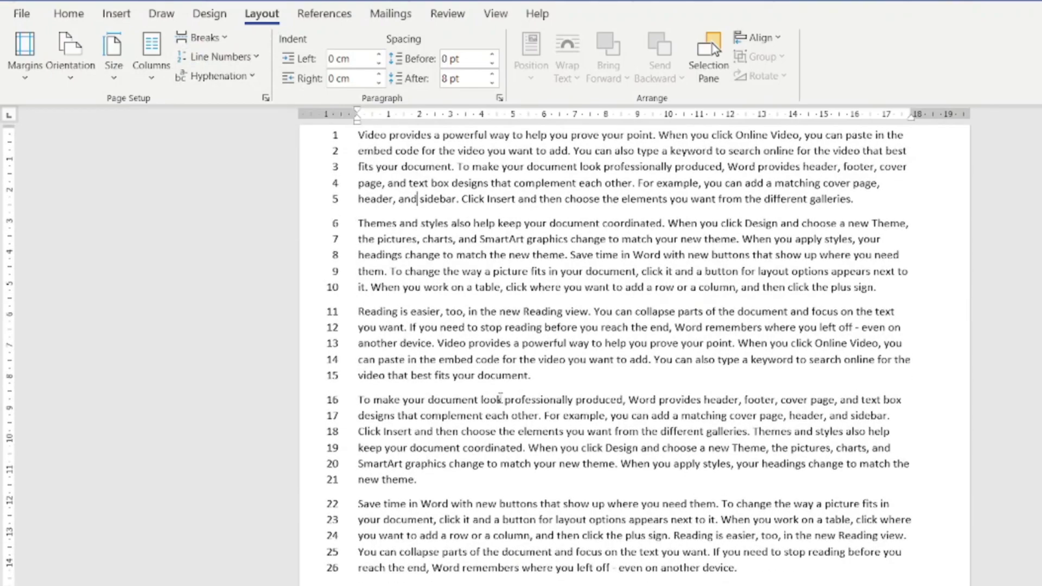
scroll(500, 399, "down", 3)
scroll(502, 392, "down", 8)
scroll(502, 392, "down", 3)
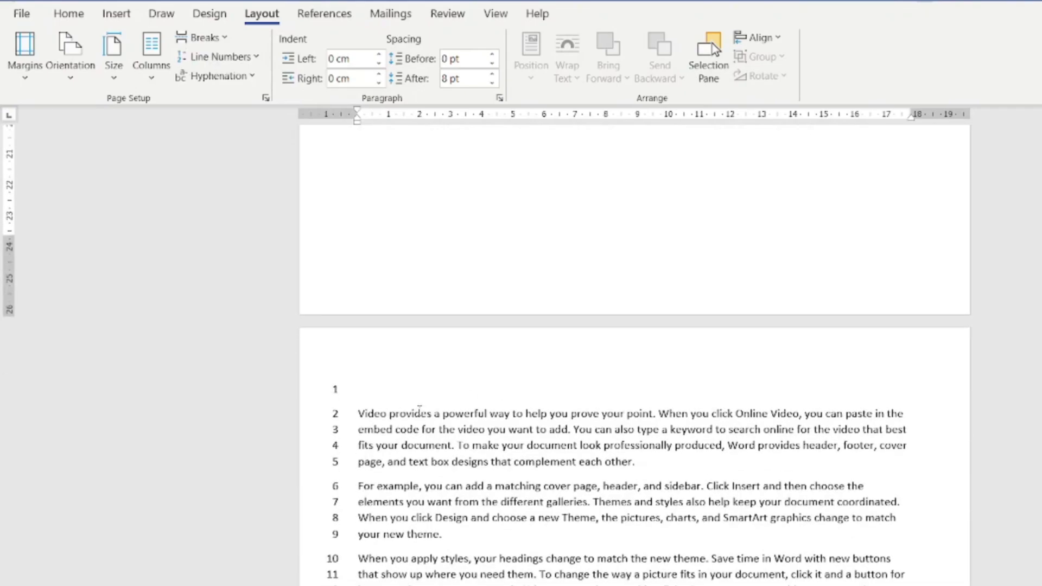
scroll(420, 407, "down", 1)
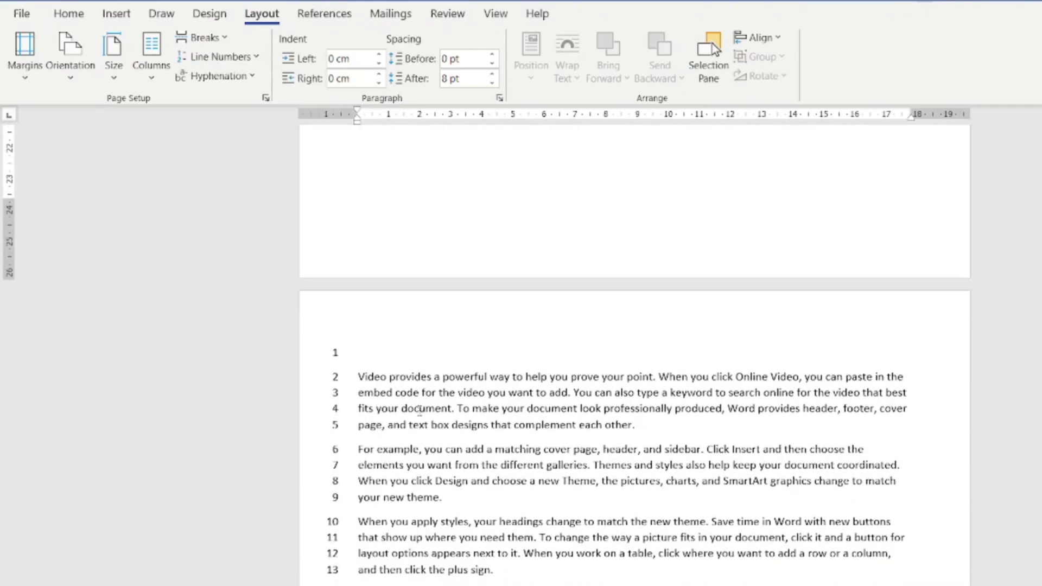
scroll(420, 411, "up", 11)
scroll(419, 410, "down", 2)
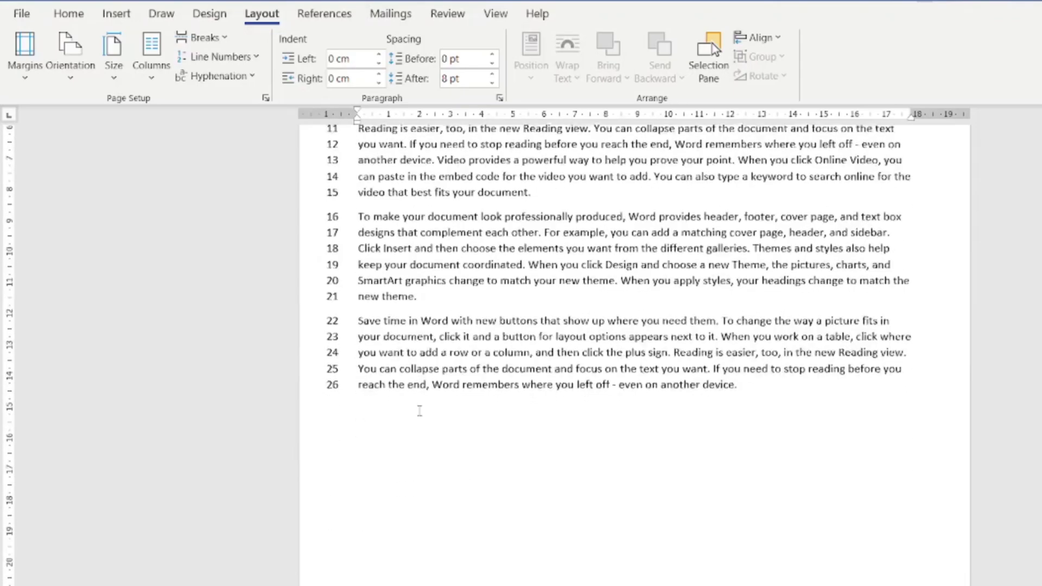
scroll(448, 433, "down", 8)
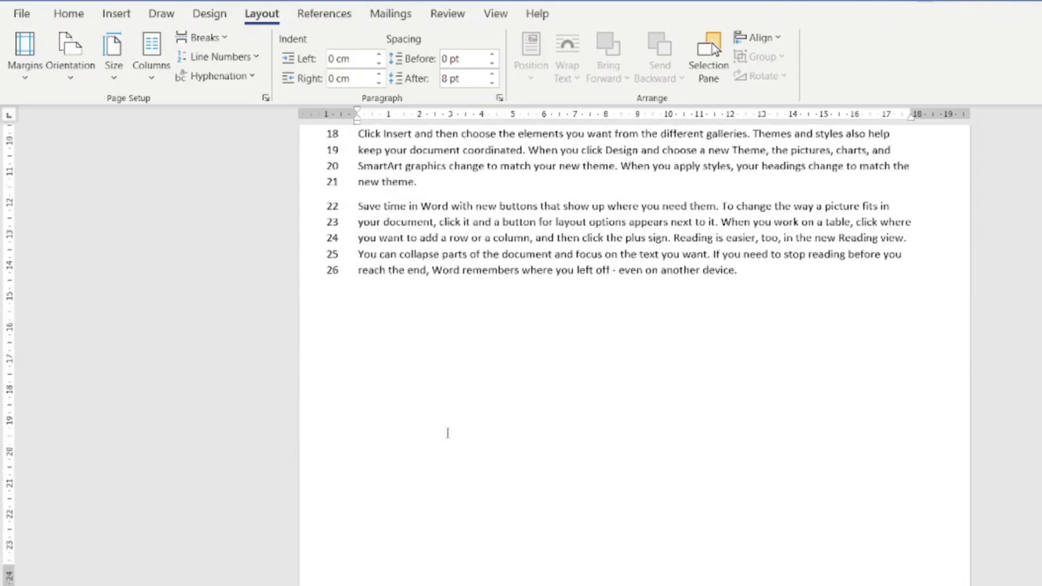
scroll(447, 432, "down", 2)
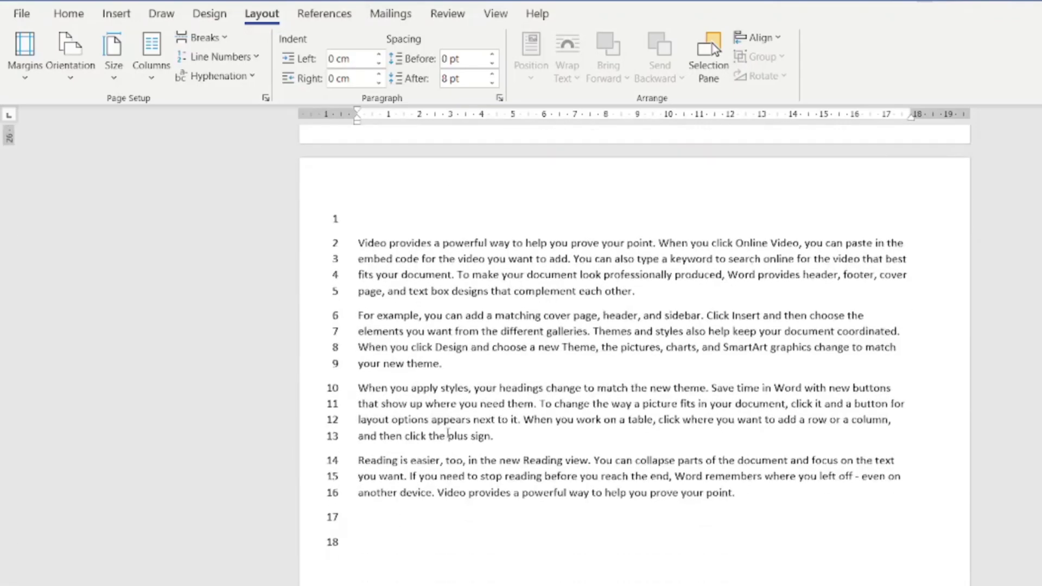
scroll(448, 432, "up", 13)
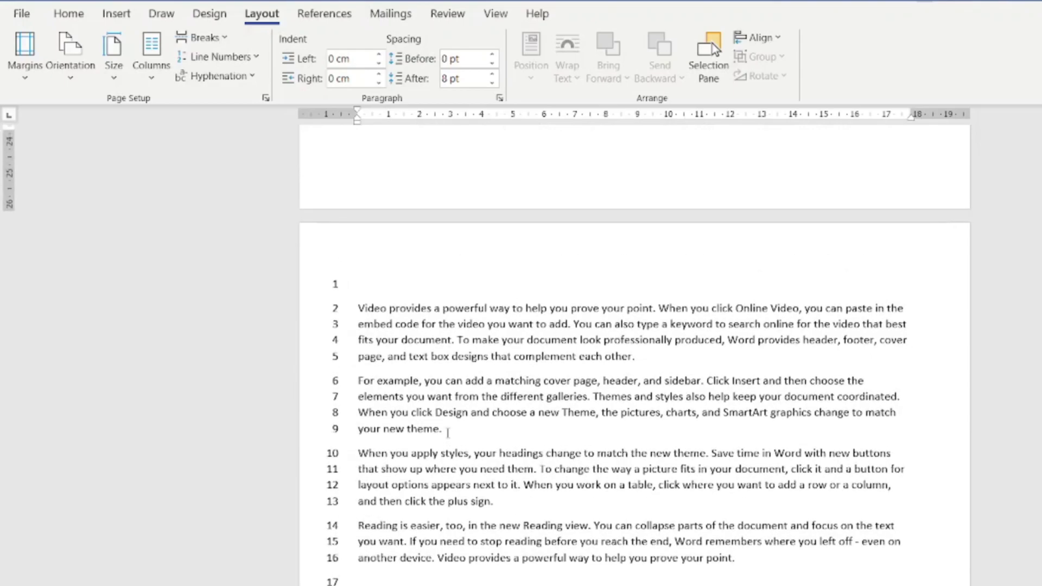
Set the line numbering to Restart Each Section and review the line numbers on both pages.
left_click(224, 57)
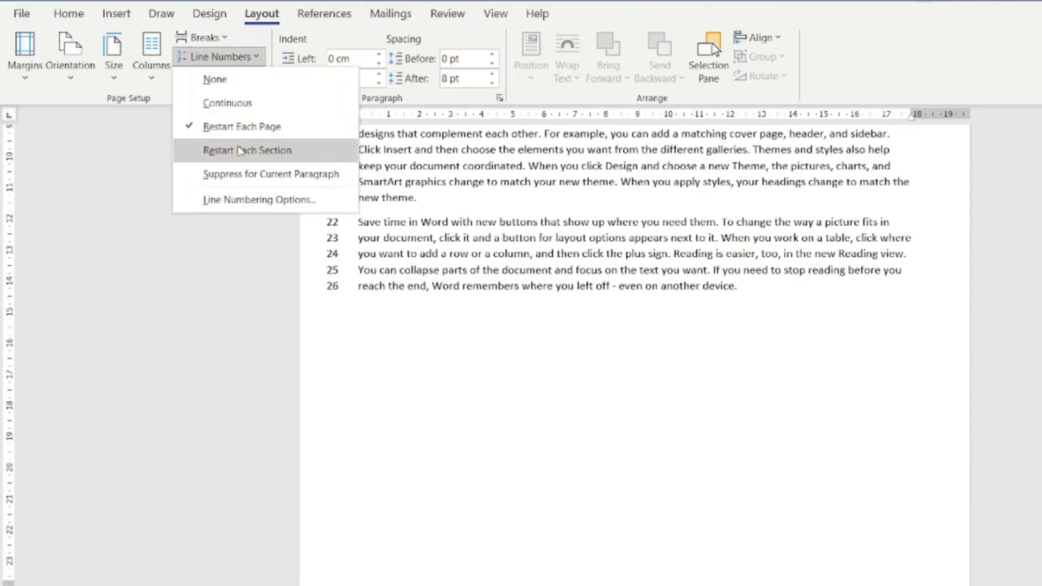
left_click(240, 150)
scroll(458, 293, "up", 8)
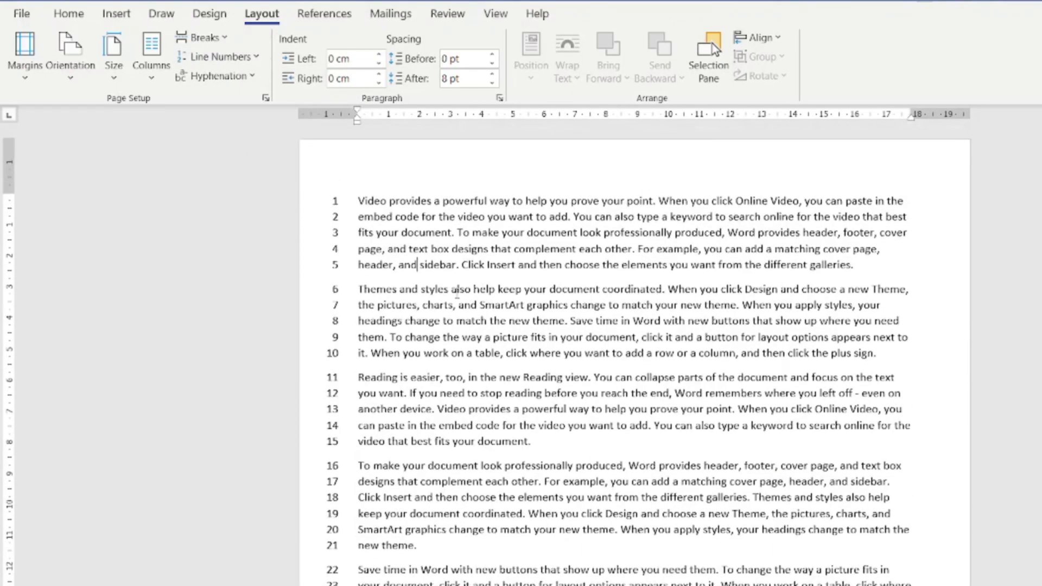
scroll(457, 293, "down", 8)
scroll(457, 293, "down", 5)
scroll(458, 293, "up", 5)
scroll(457, 293, "up", 4)
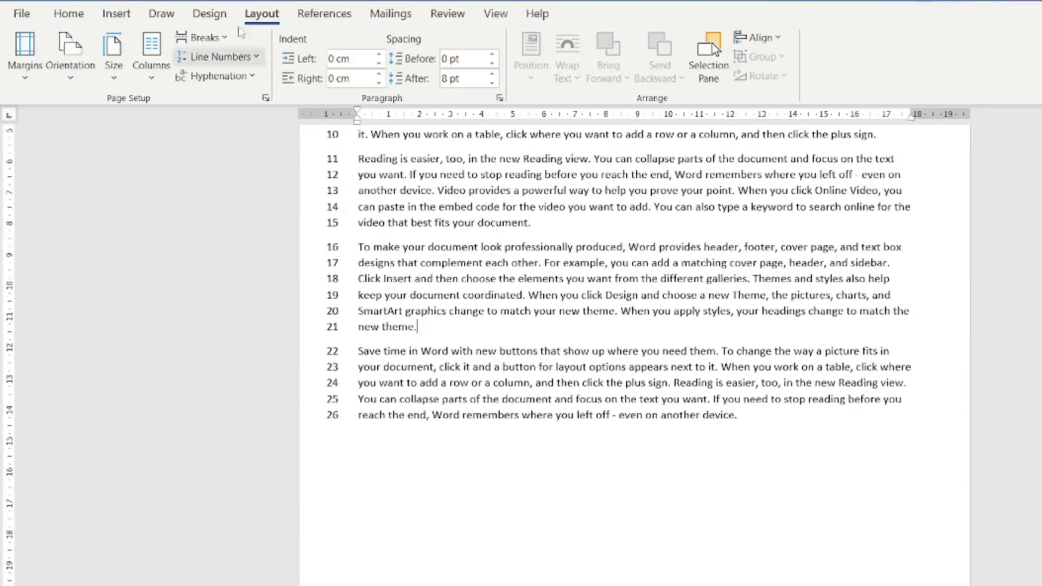
Insert a Continuous section break after the fourth paragraph, ending "match the new theme.", and check the line numbers in the following text.
left_click(214, 39)
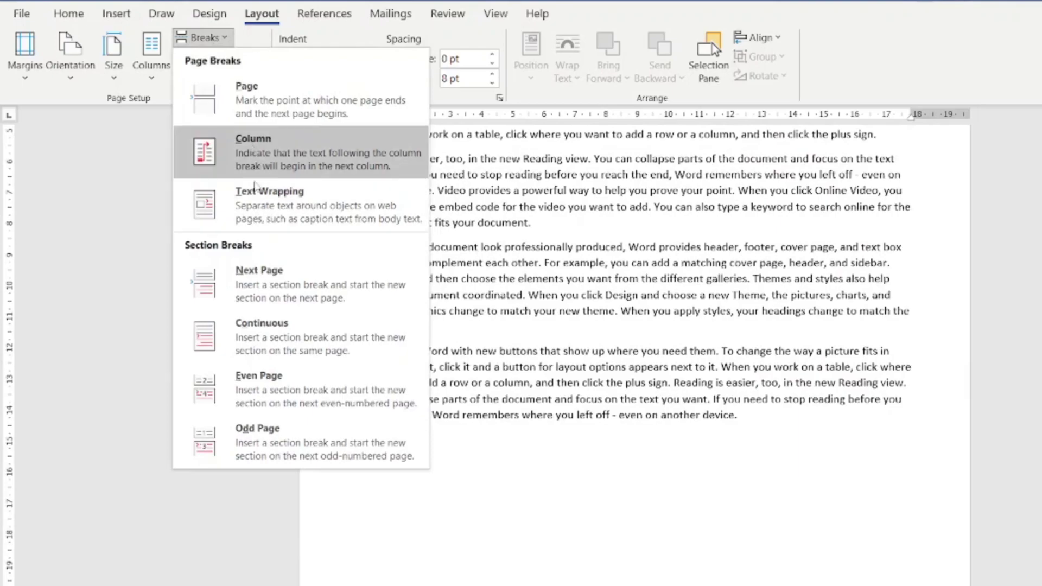
left_click(280, 348)
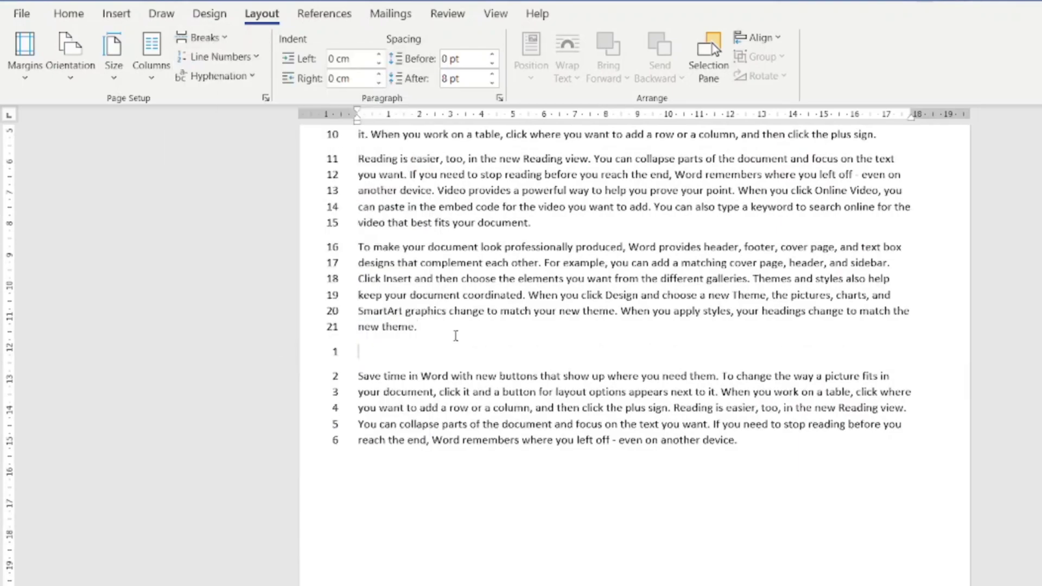
scroll(397, 375, "down", 3)
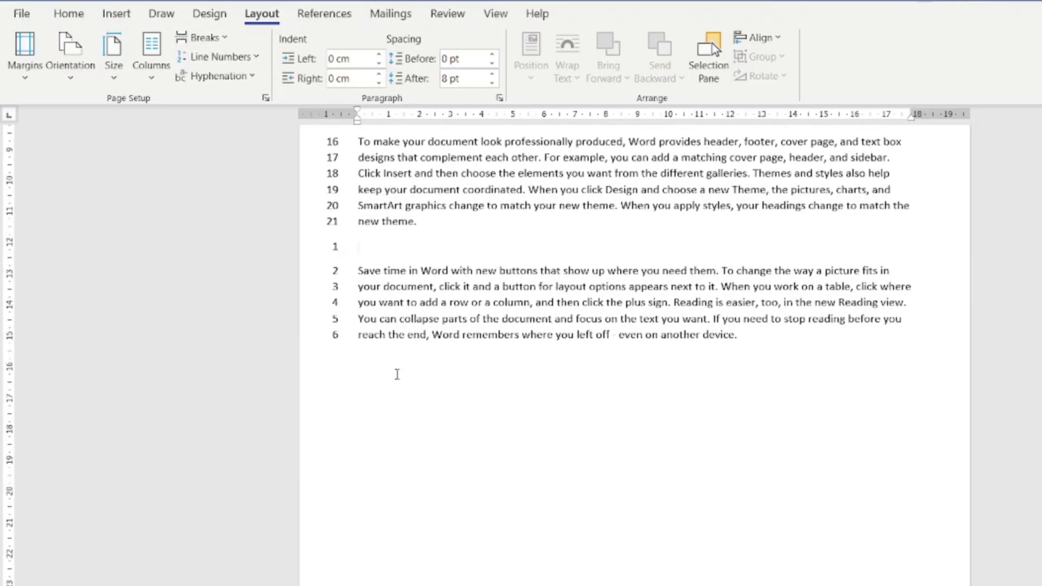
scroll(397, 374, "down", 10)
scroll(398, 371, "down", 10)
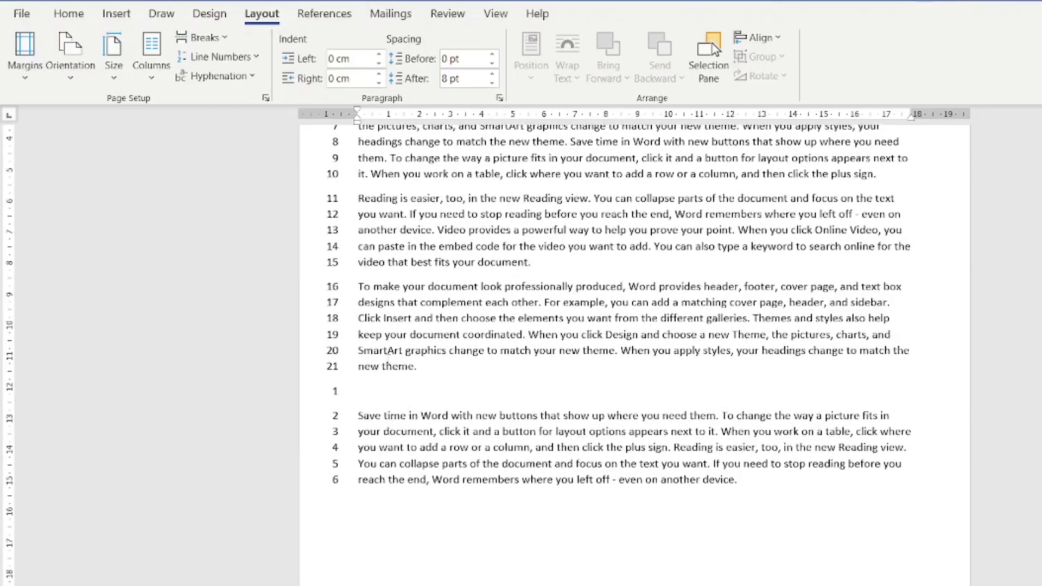
Suppress line numbers for the fourth paragraph, beginning "To make your document look professionally produced".
left_click(202, 57)
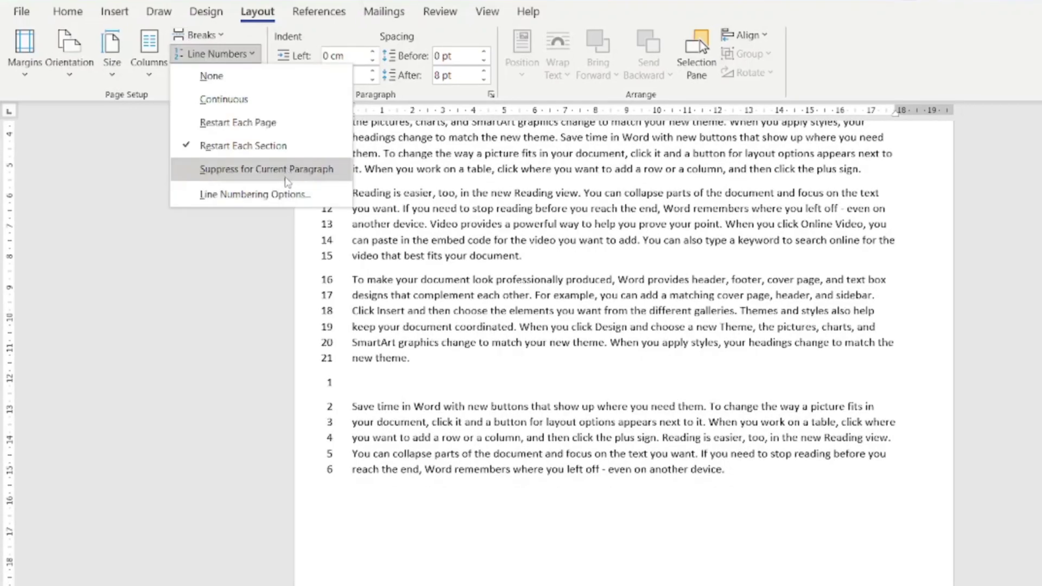
left_click(388, 307)
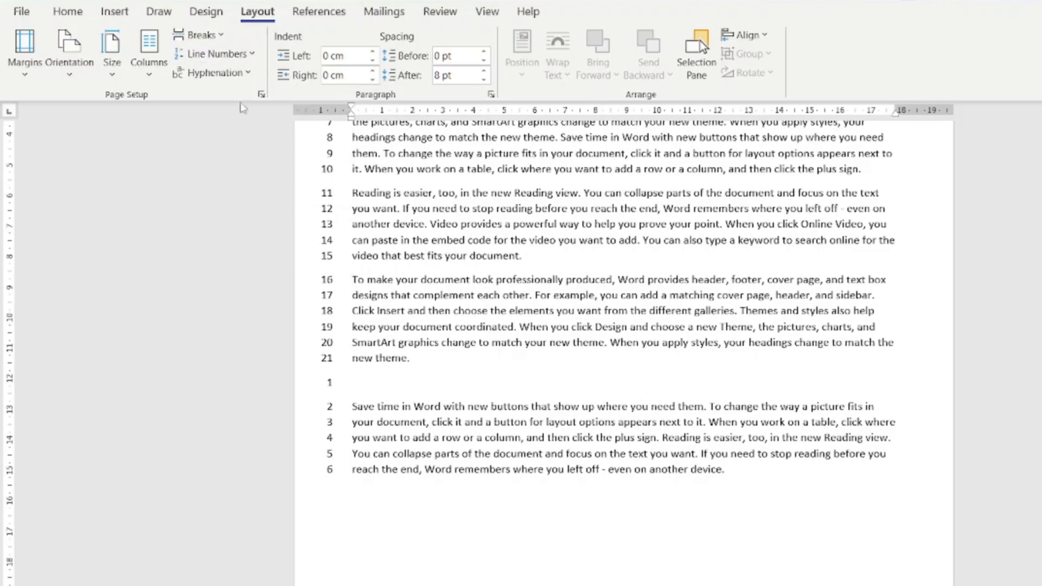
left_click(223, 58)
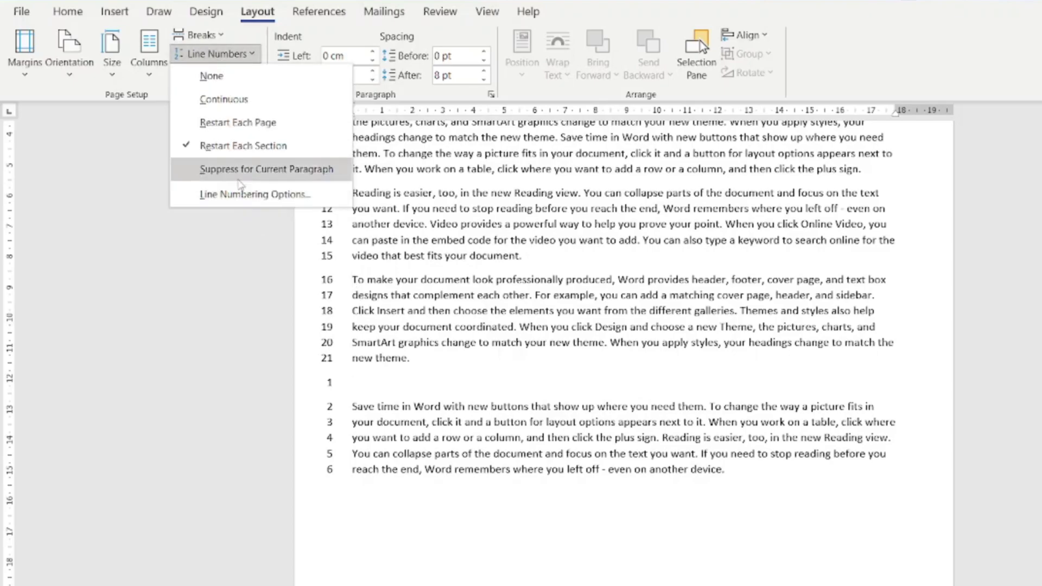
left_click(237, 174)
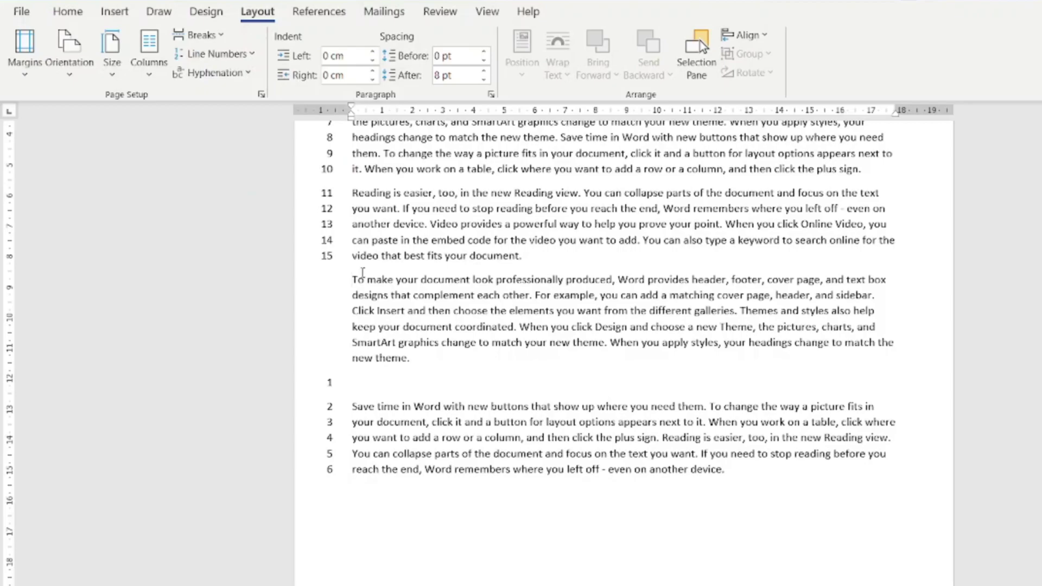
Suppress line numbers for the second paragraph, beginning "Themes and styles", and check the numbering around it.
scroll(380, 284, "up", 2)
scroll(380, 283, "up", 1)
left_click(370, 264)
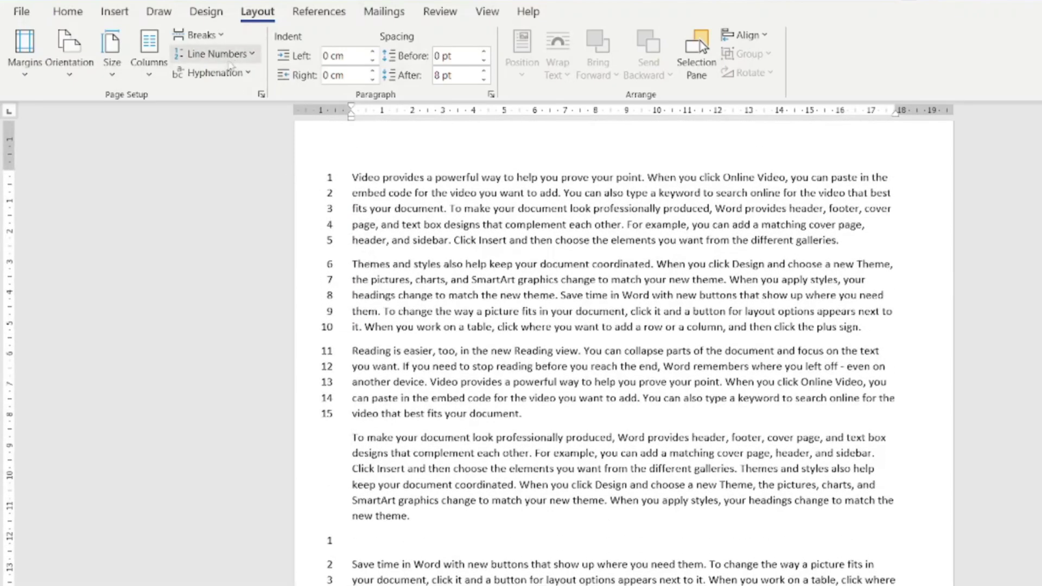
left_click(217, 72)
left_click(226, 57)
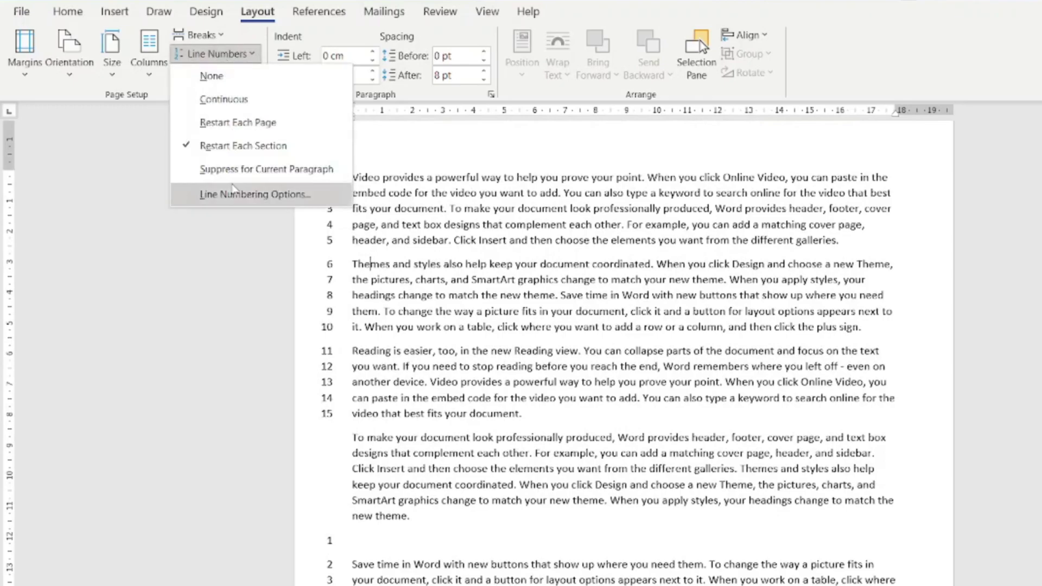
left_click(234, 172)
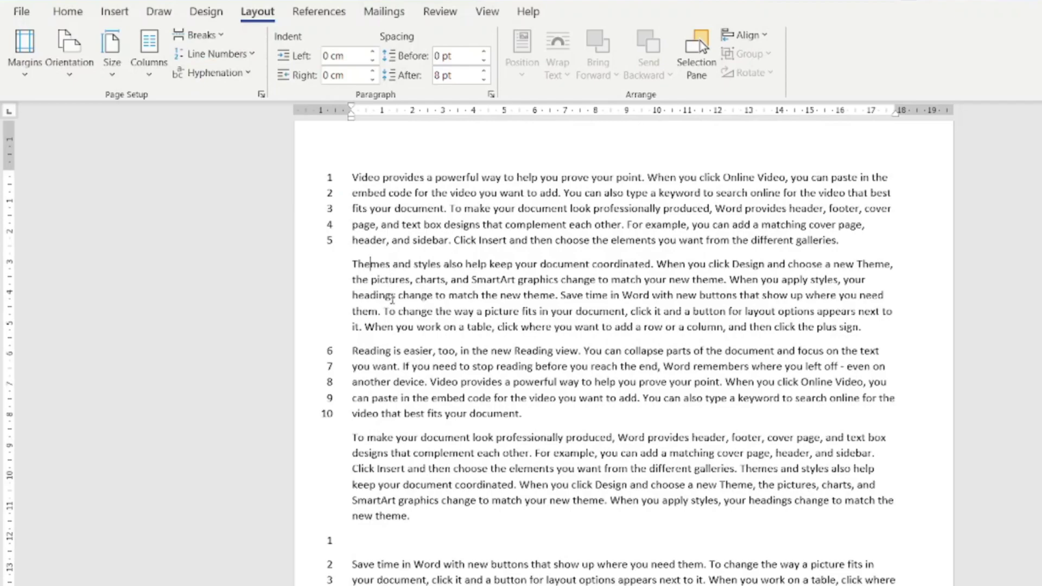
scroll(387, 346, "down", 1)
scroll(387, 346, "down", 1)
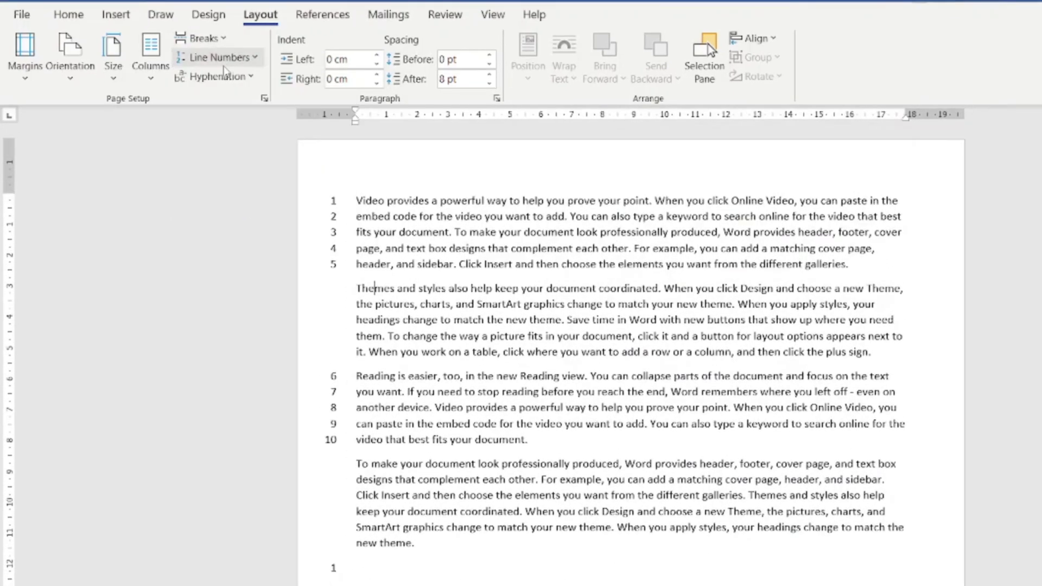
Open the Line Numbering Options, review the Page Setup layout settings, and close them without applying changes.
left_click(216, 54)
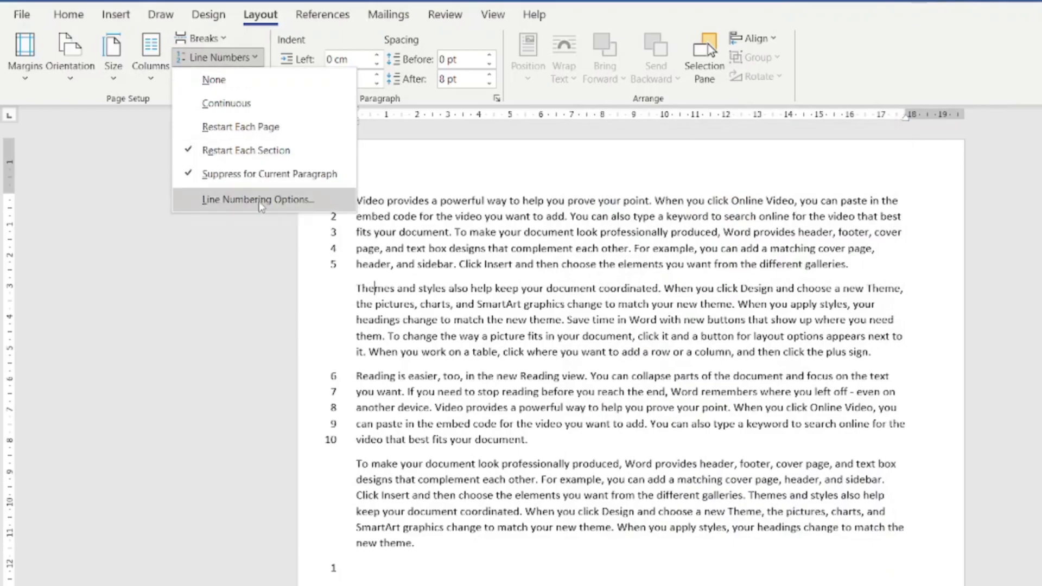
left_click(258, 200)
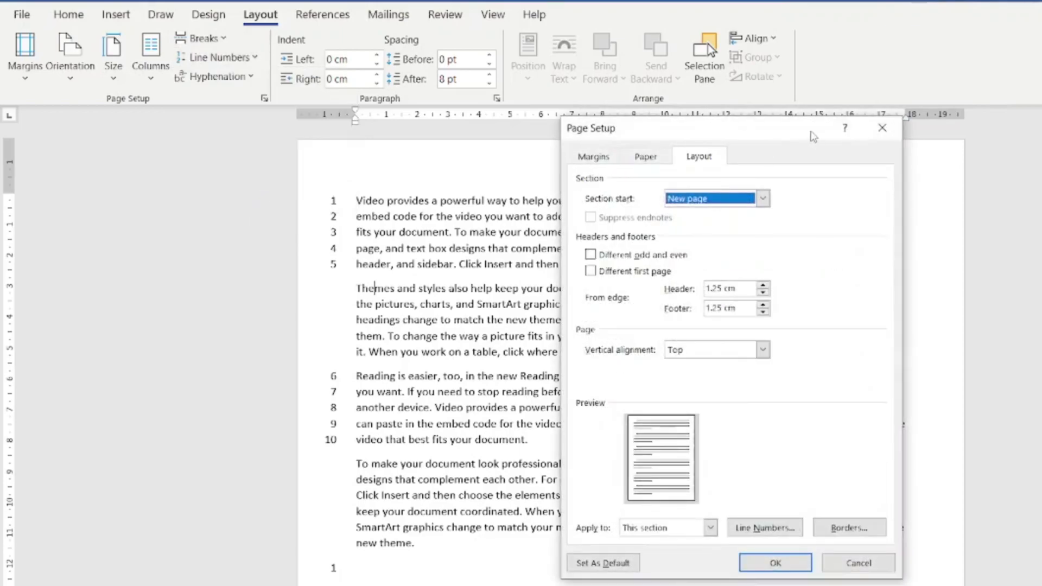
left_click_drag(807, 136, 795, 120)
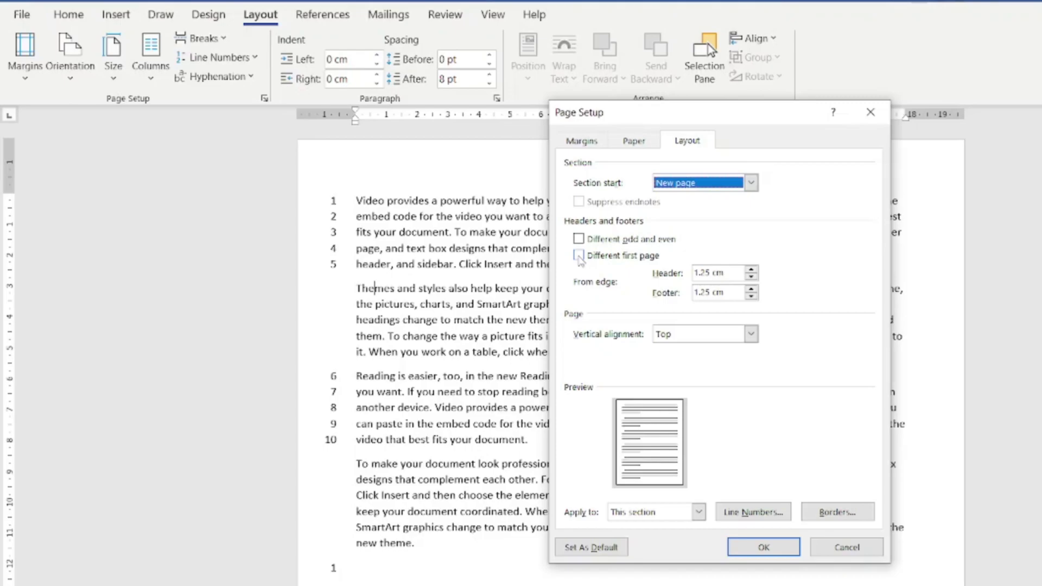
left_click(847, 548)
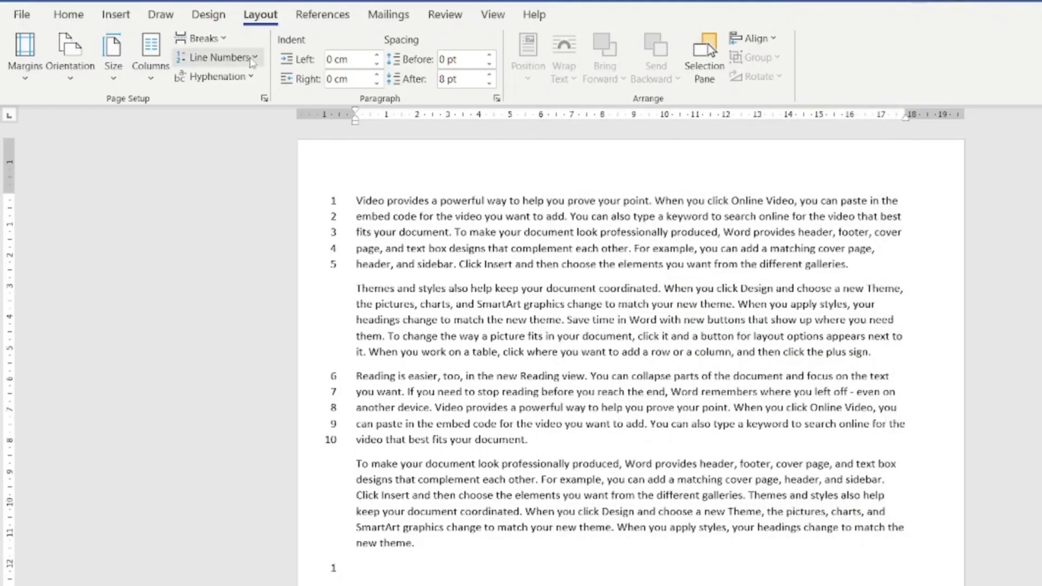
left_click(252, 57)
left_click(416, 264)
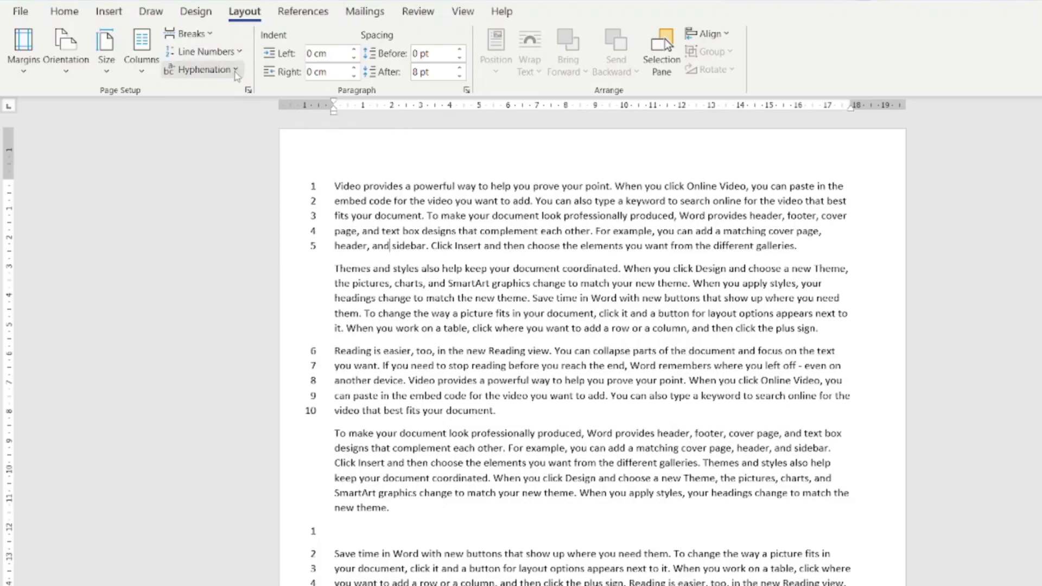
left_click(235, 71)
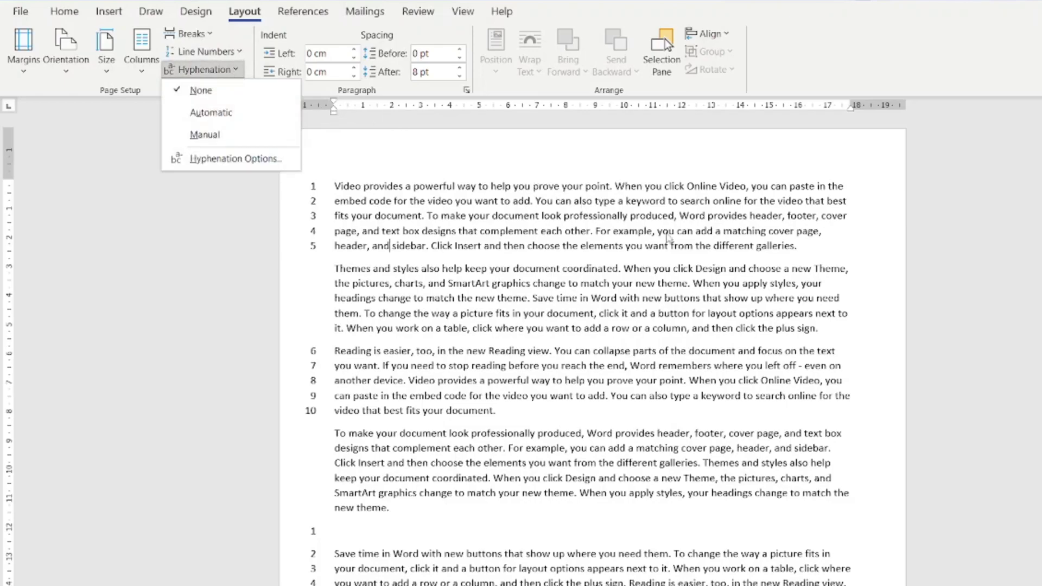
left_click(669, 238)
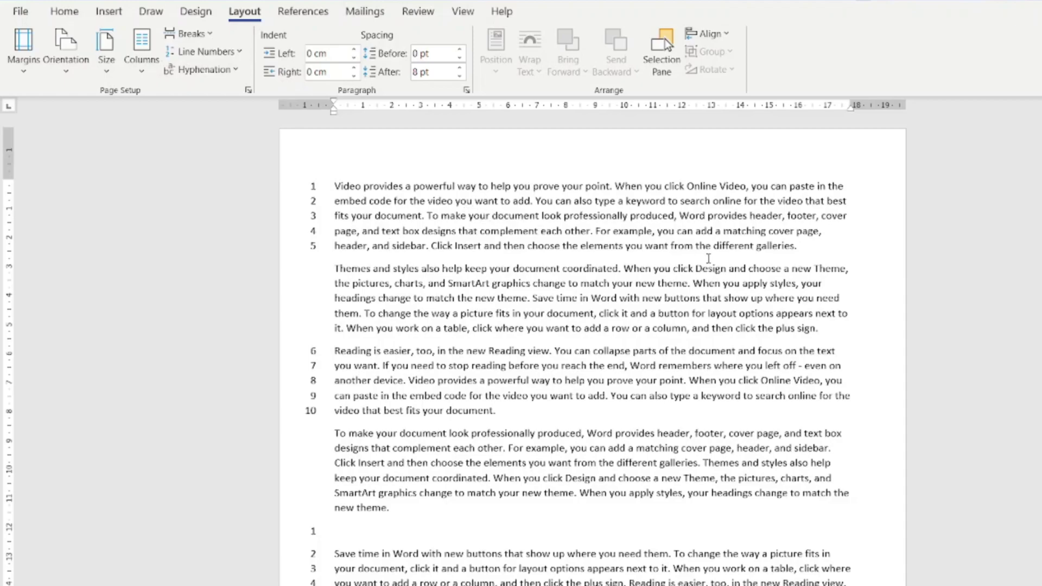
Add "Examp-" at the end of the first paragraph and continue the word with "le" on a new line.
left_click(808, 247)
type("Examp-")
key("Return")
type("le")
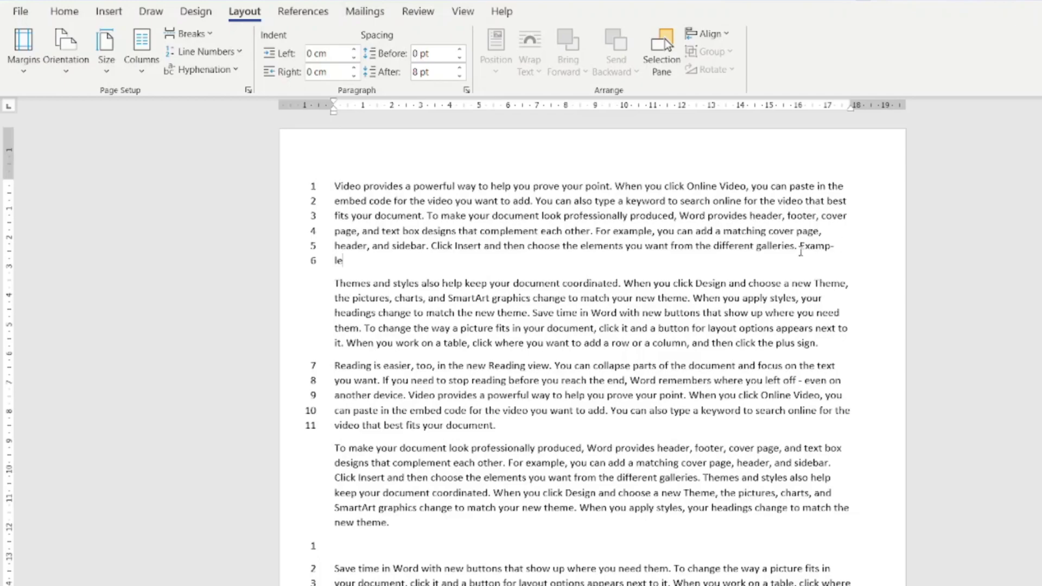
Remove the typed hyphen and line split so the added word reads "Example" on one line.
key("BackSpace")
key("BackSpace")
key("BackSpace")
key("BackSpace")
type("le ")
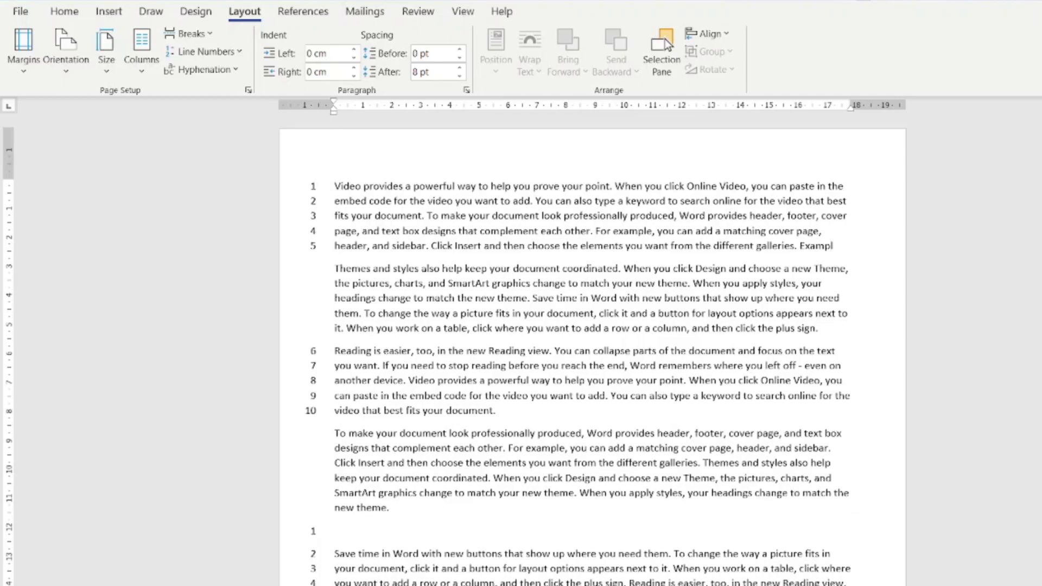
type("example")
key("BackSpace")
key("BackSpace")
key("BackSpace")
key("BackSpace")
key("BackSpace")
key("BackSpace")
key("BackSpace")
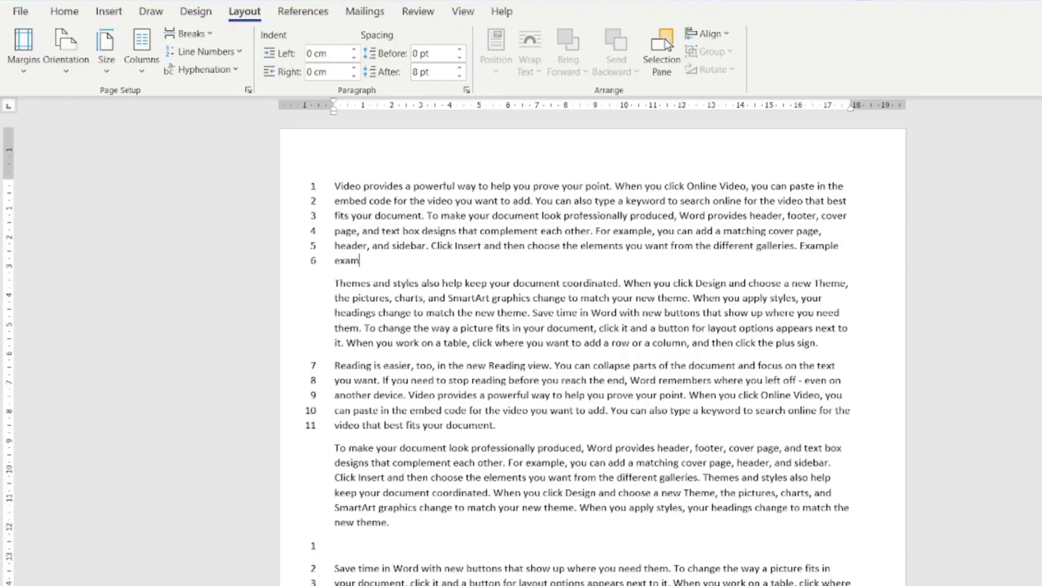
Add the sample word "efoleo" after "Example" at the end of the first paragraph.
type("ex")
key("BackSpace")
type("f")
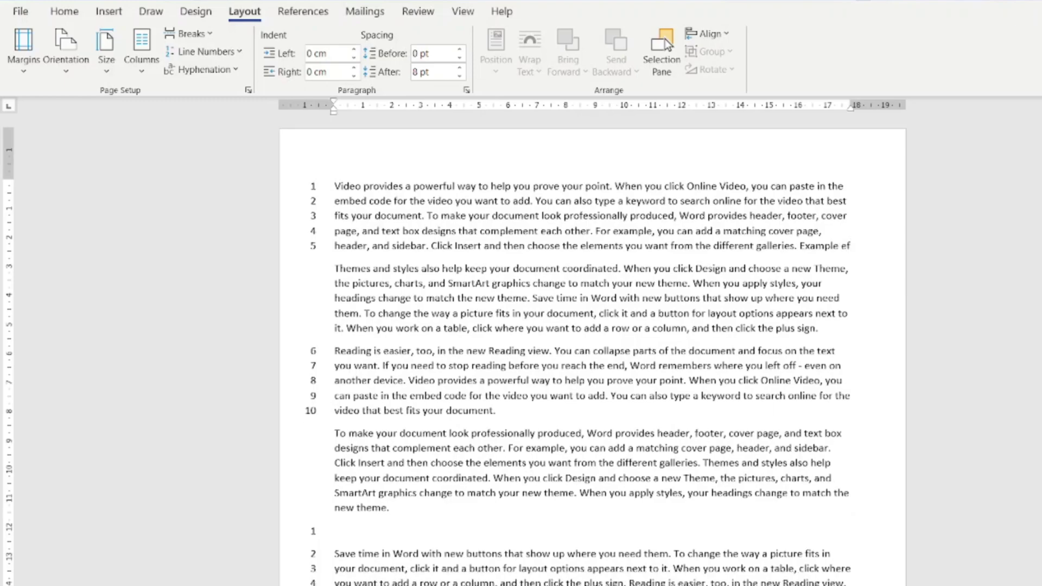
type("oleo")
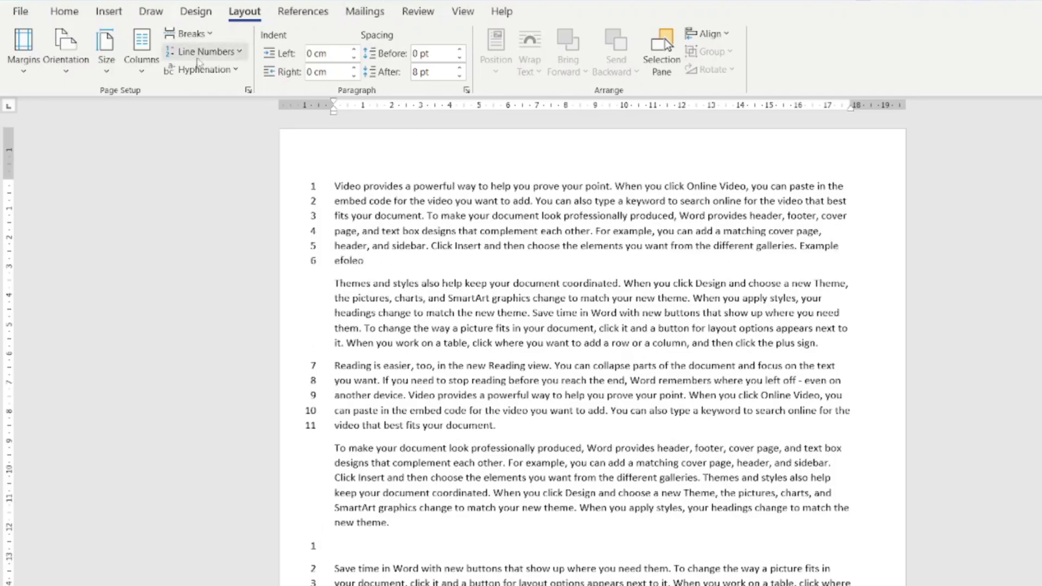
Set hyphenation to Automatic and examine the word break at the line end in the second paragraph.
left_click(202, 69)
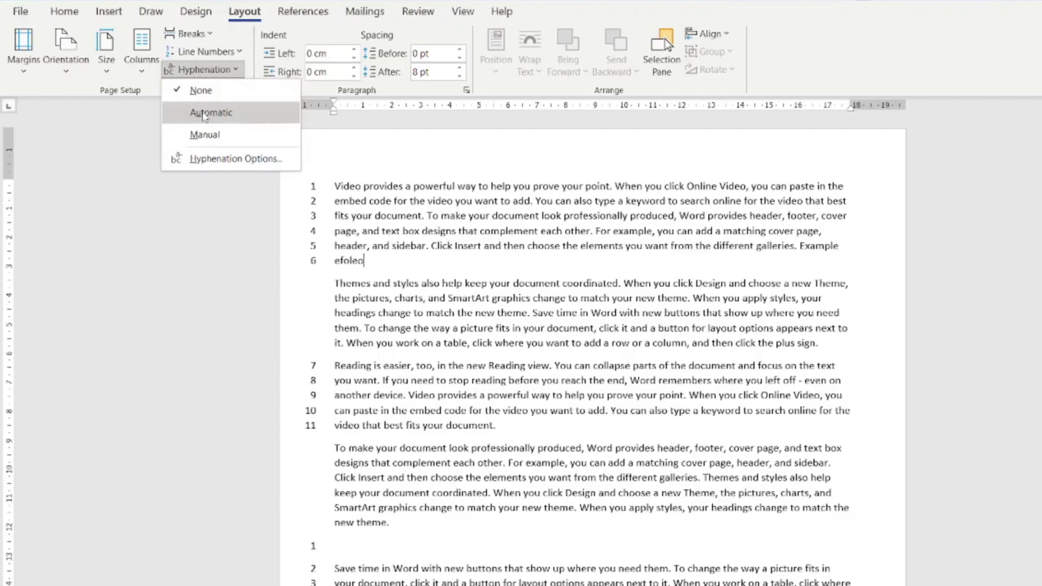
left_click(204, 114)
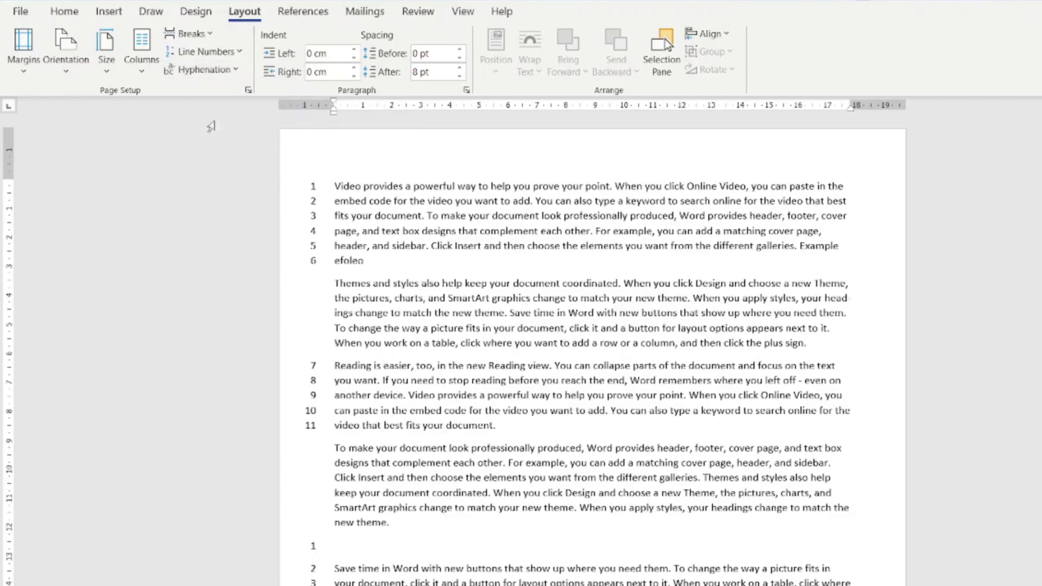
scroll(587, 313, "down", 1)
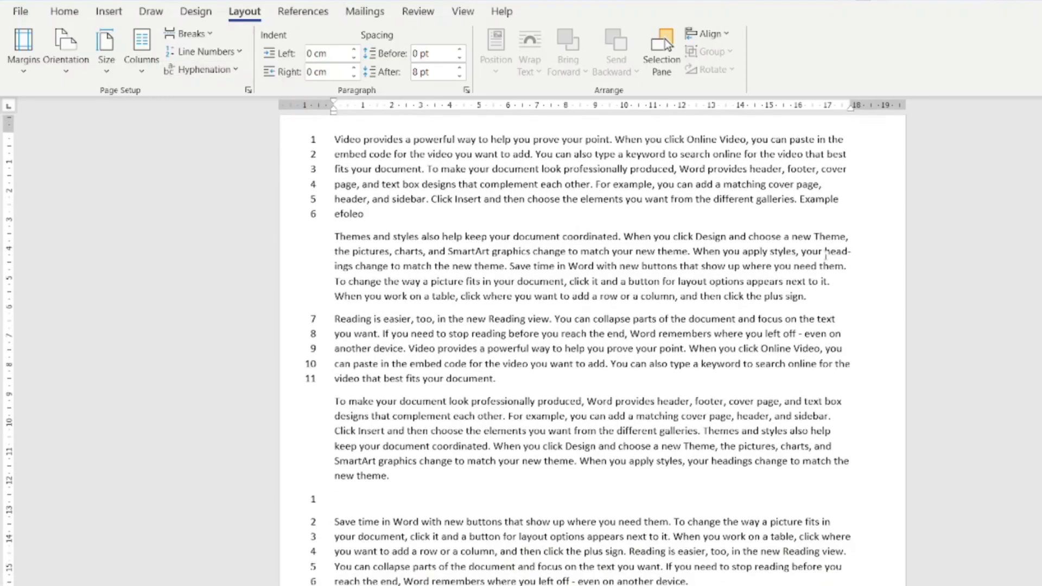
left_click_drag(825, 252, 408, 296)
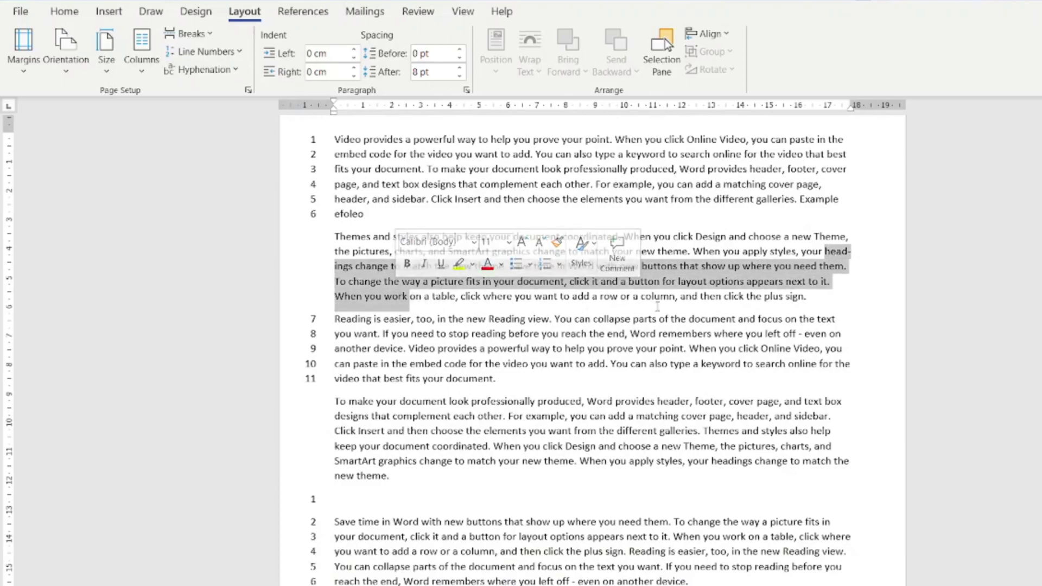
left_click(654, 296)
scroll(718, 300, "down", 1)
scroll(718, 300, "up", 1)
scroll(718, 300, "up", 2)
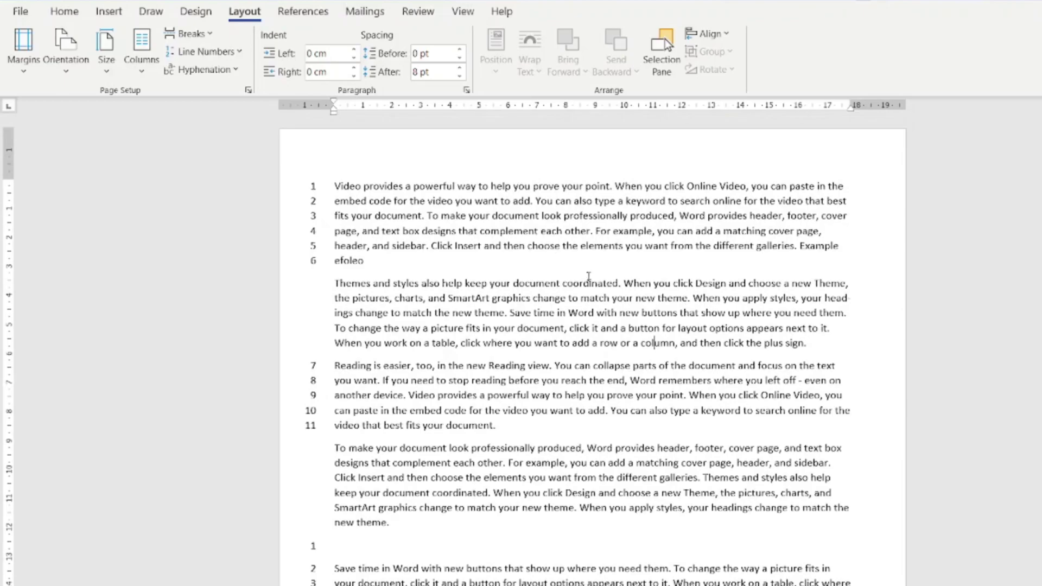
Try Manual hyphenation while Automatic hyphenation is still on.
left_click(233, 70)
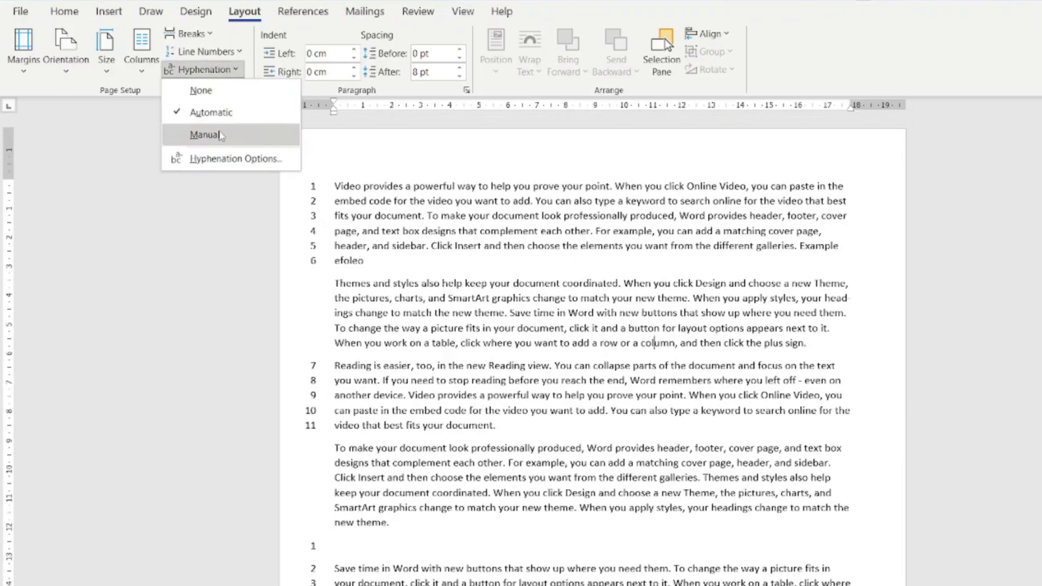
left_click(221, 135)
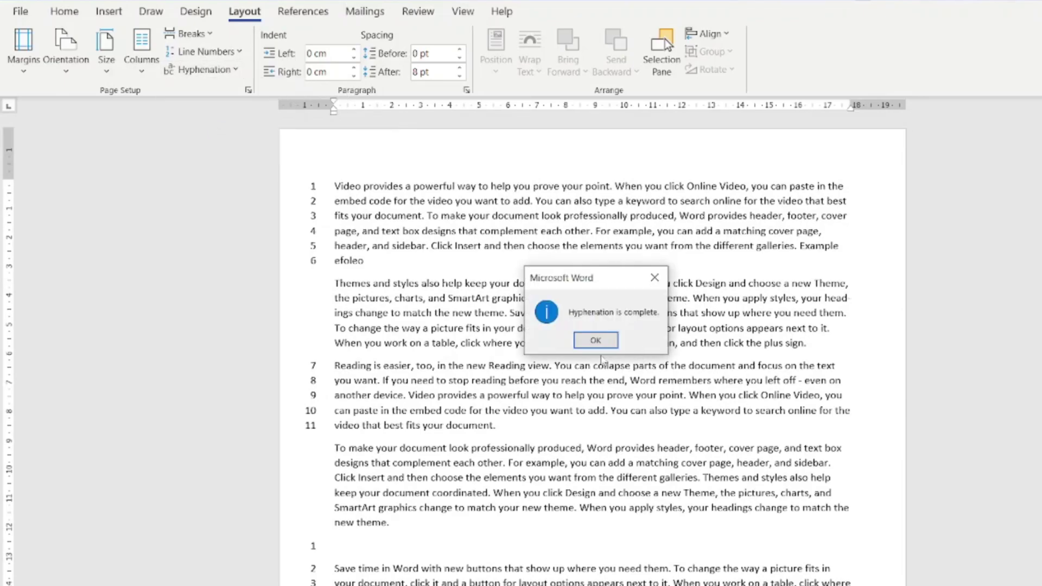
left_click(595, 344)
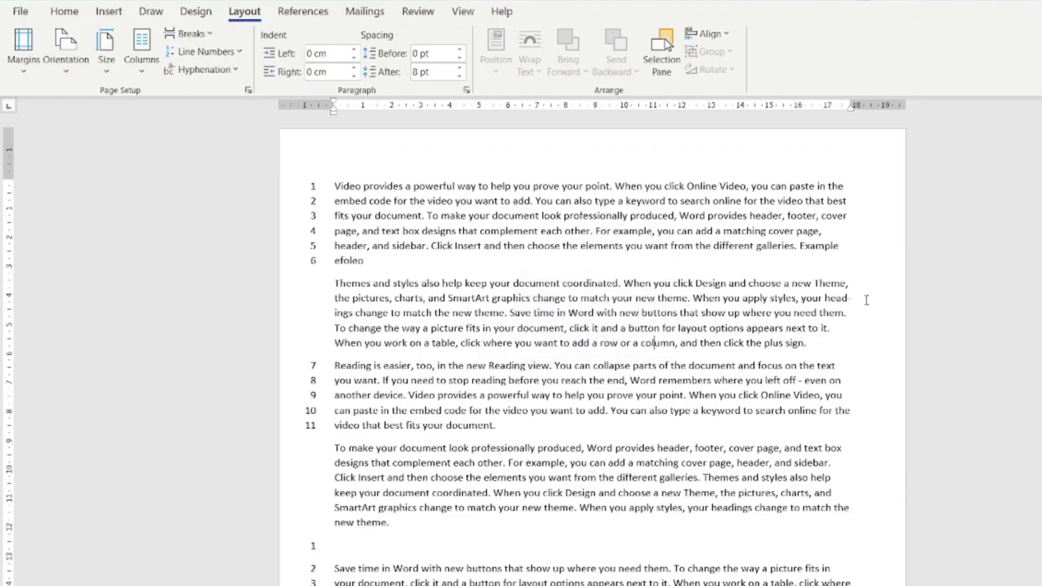
Set hyphenation to None and run Manual hyphenation, accepting the suggested breaks for "head-ings" and "el-e-ments".
left_click(194, 70)
left_click(200, 84)
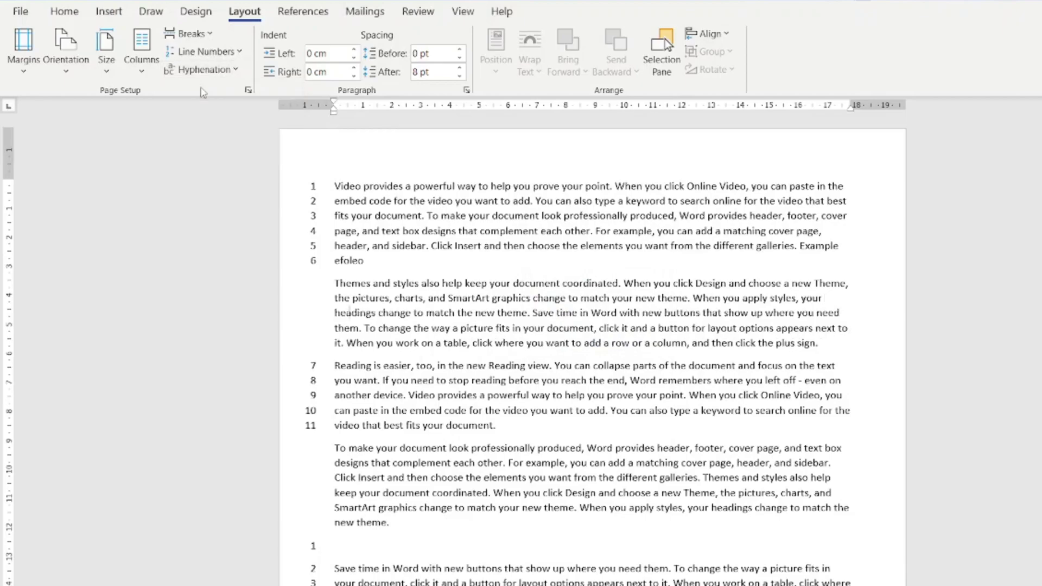
left_click(202, 76)
left_click(208, 135)
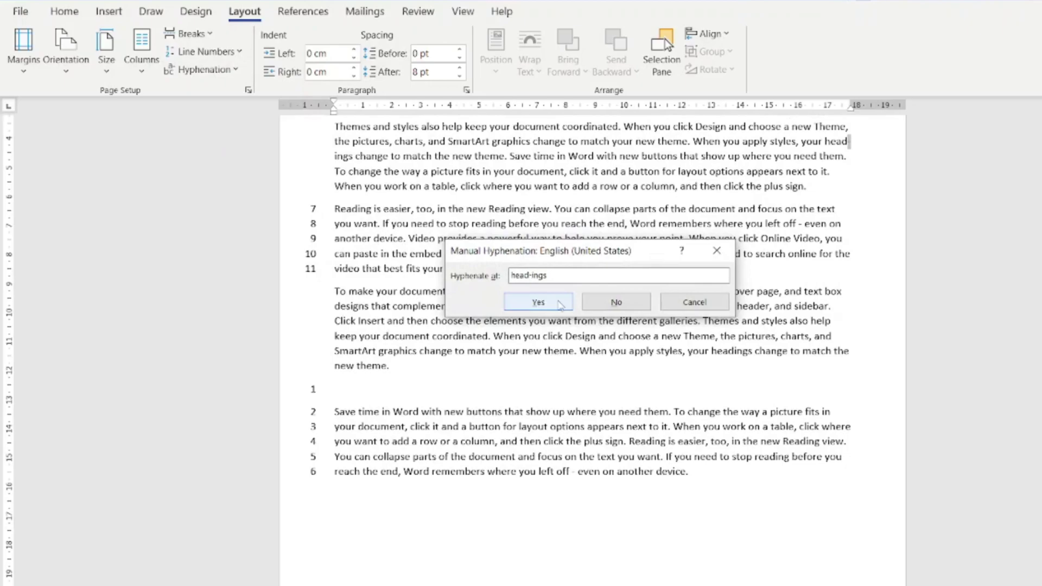
left_click(561, 305)
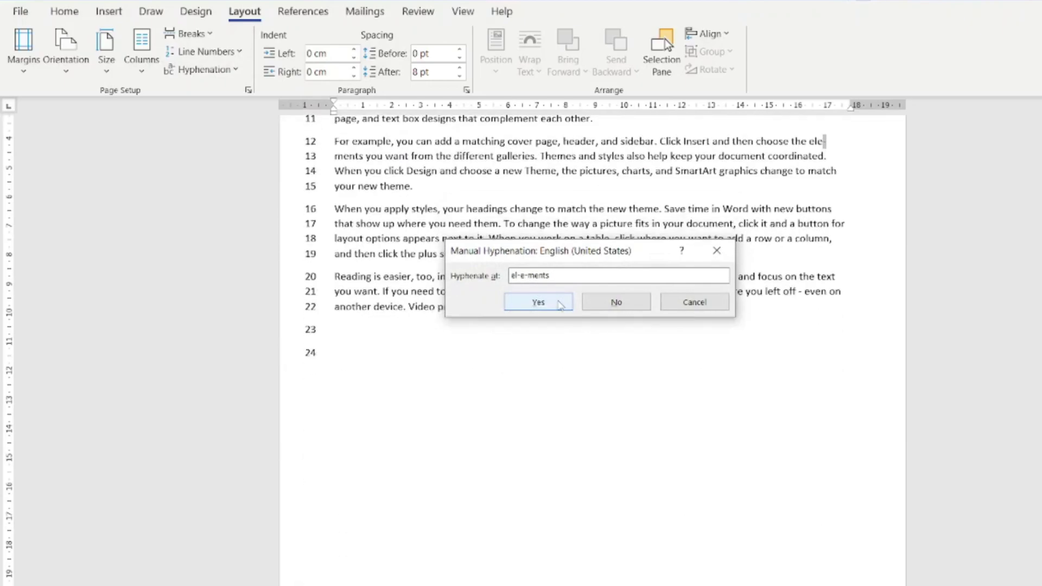
left_click(557, 301)
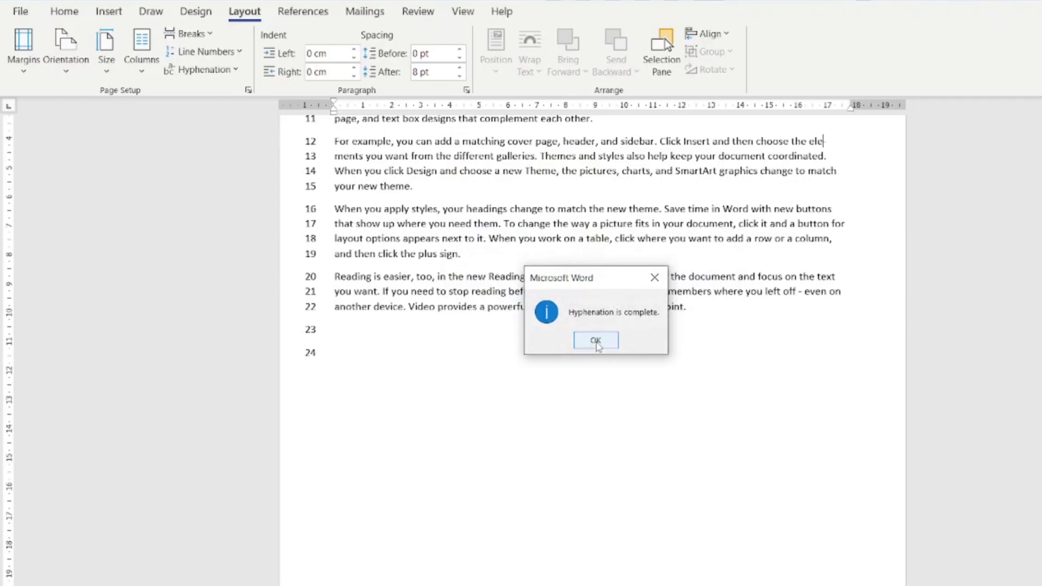
left_click(596, 340)
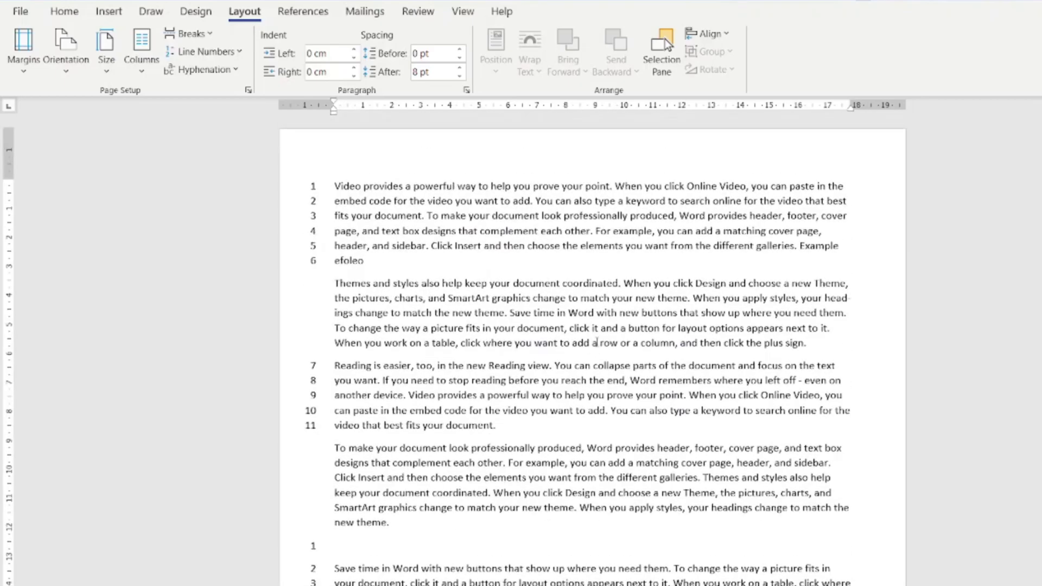
Open the Hyphenation Options, look over the automatic hyphenation and words in CAPS settings, and close without applying changes.
left_click(208, 70)
left_click(234, 162)
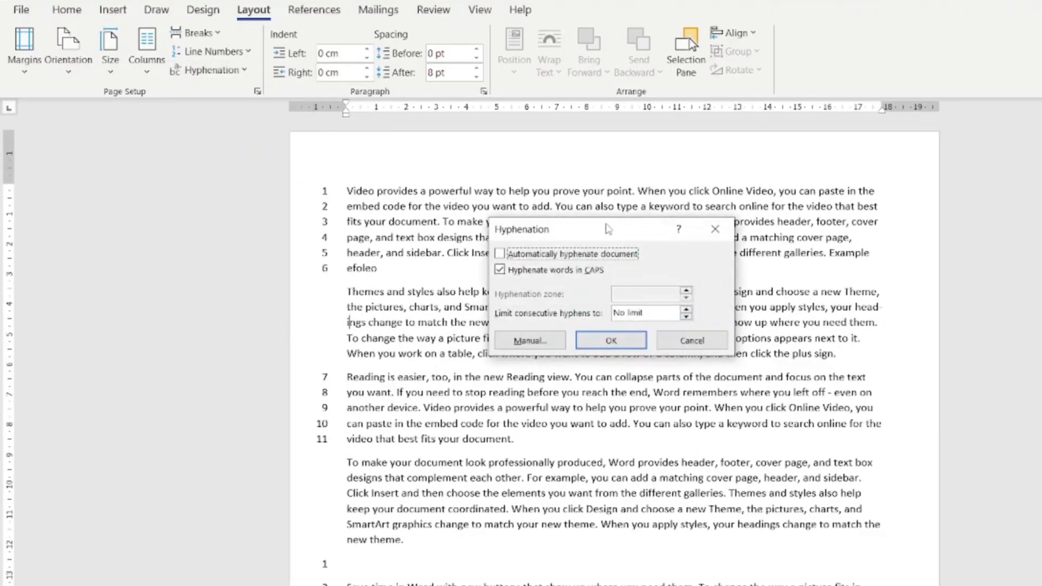
left_click_drag(608, 227, 745, 225)
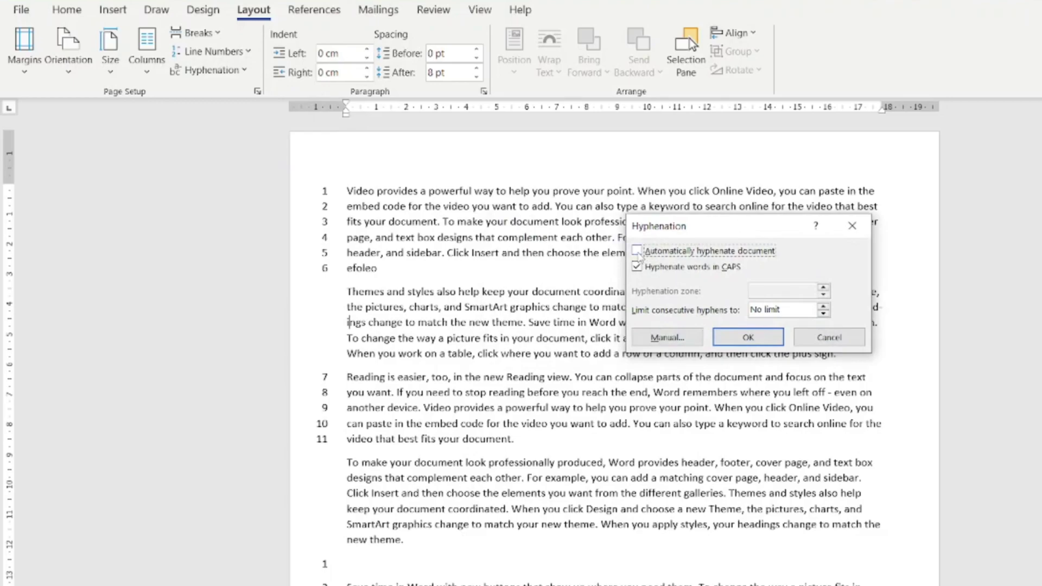
left_click(637, 251)
left_click(637, 267)
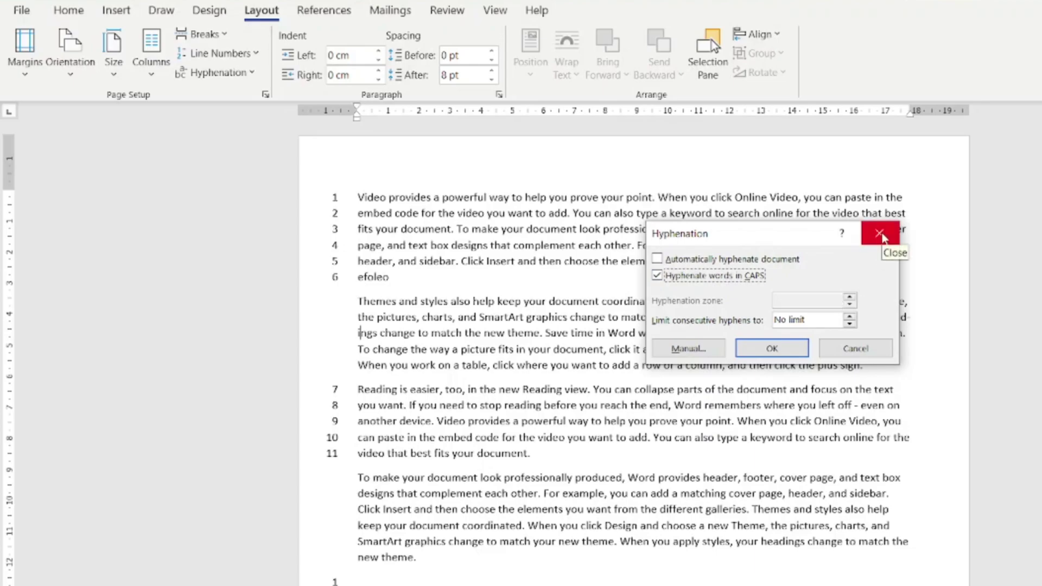
left_click(879, 235)
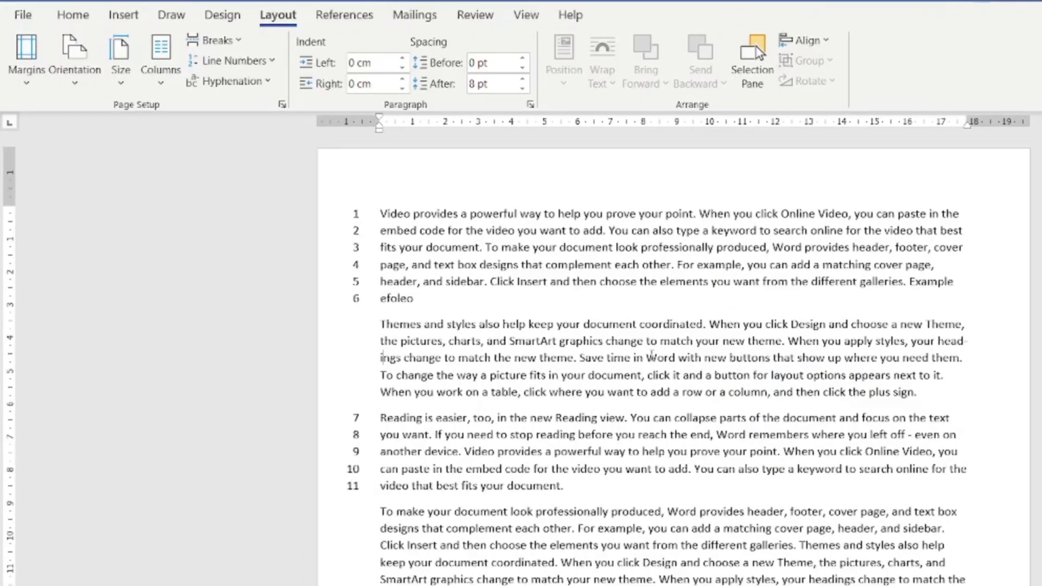